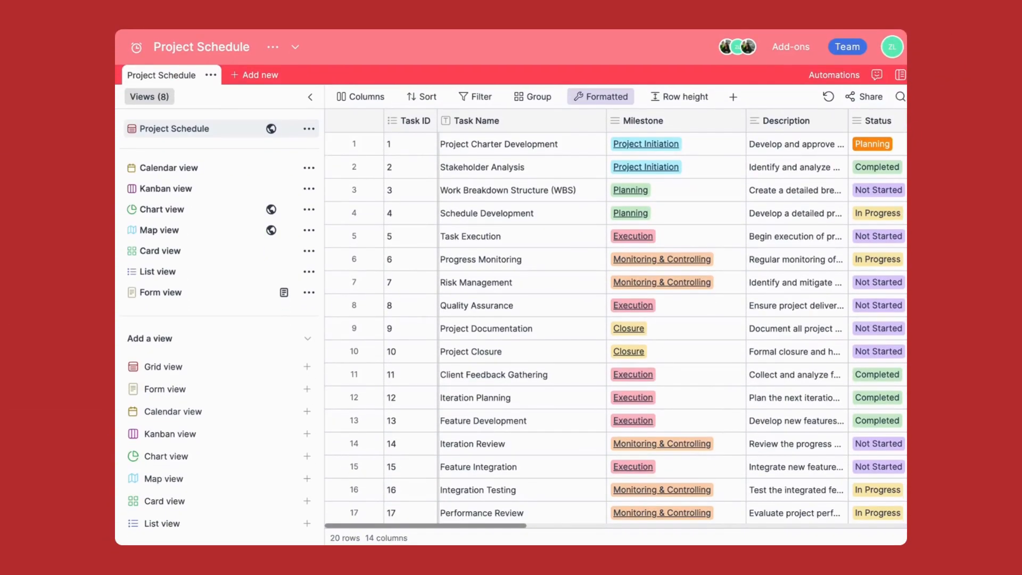
{"action": "mouse_move", "coordinate": [230, 367]}
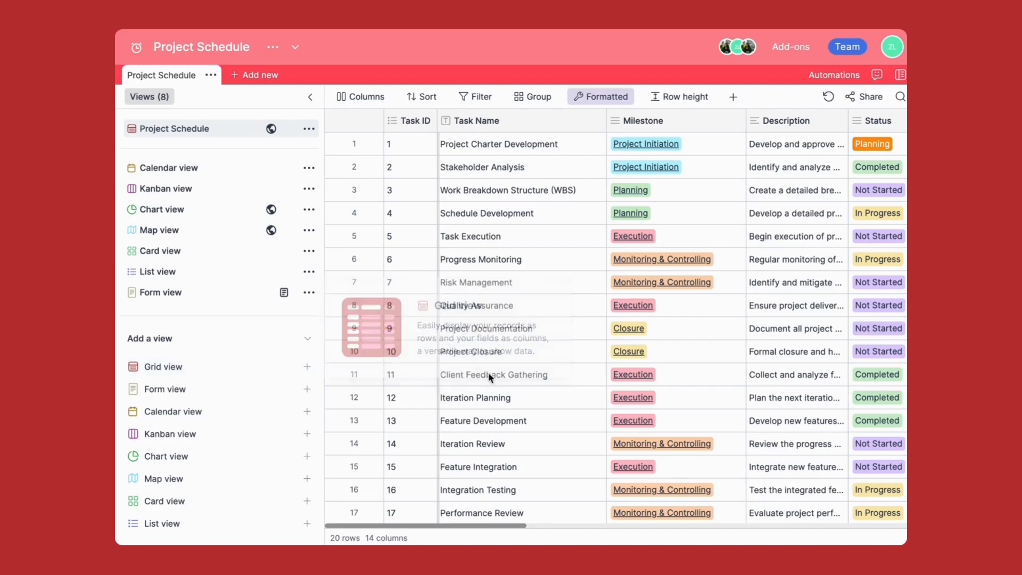
{"action": "scroll", "coordinate": [520, 240], "scroll_direction": "down", "scroll_amount": 3}
{"action": "scroll", "coordinate": [519, 241], "scroll_direction": "up", "scroll_amount": 3}
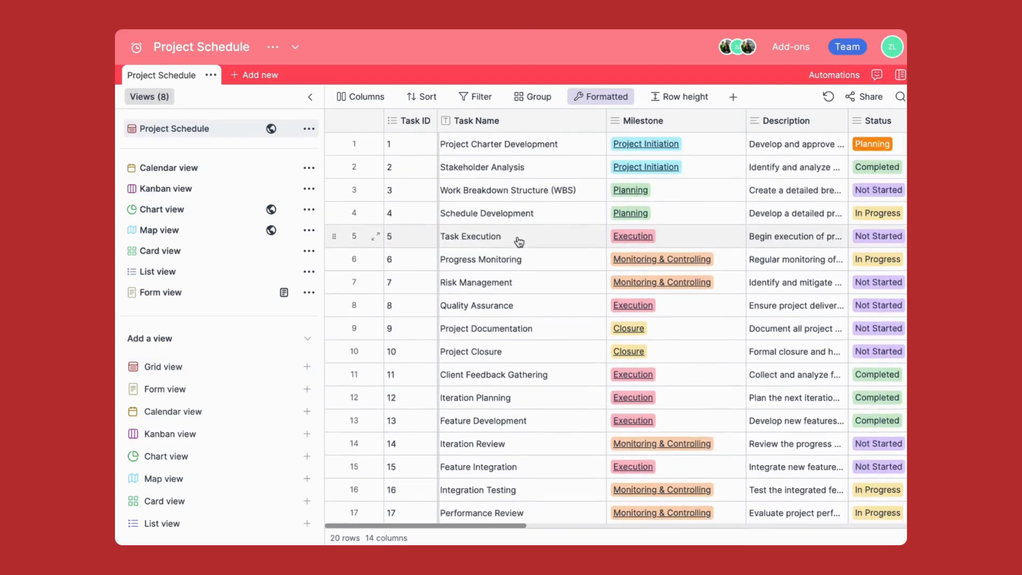
- Add a Checkbox column titled Complete after the Finalize date column and save it
{"action": "scroll", "coordinate": [519, 242], "scroll_direction": "right", "scroll_amount": 5}
{"action": "scroll", "coordinate": [519, 241], "scroll_direction": "right", "scroll_amount": 10}
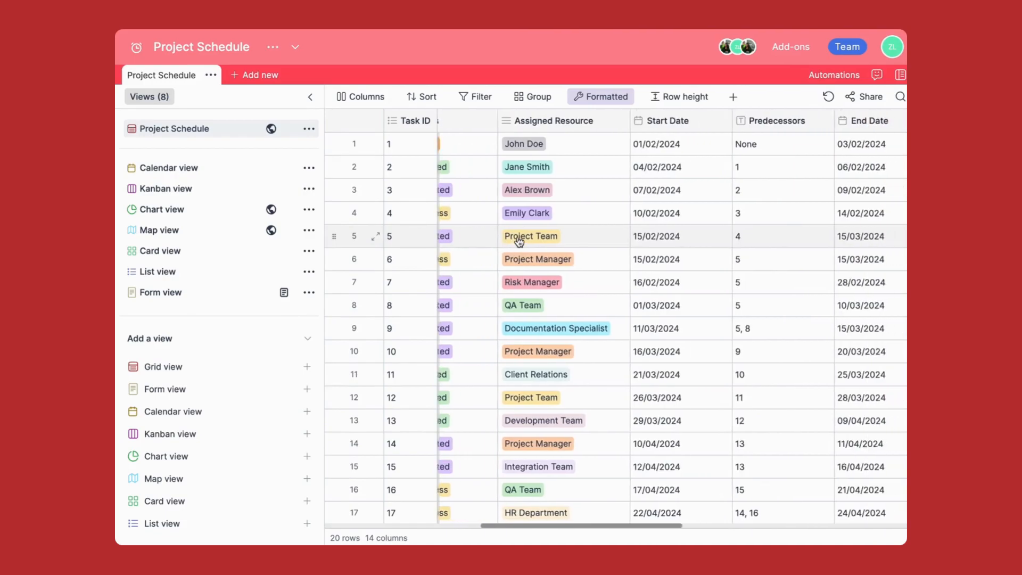
{"action": "scroll", "coordinate": [519, 241], "scroll_direction": "right", "scroll_amount": 2}
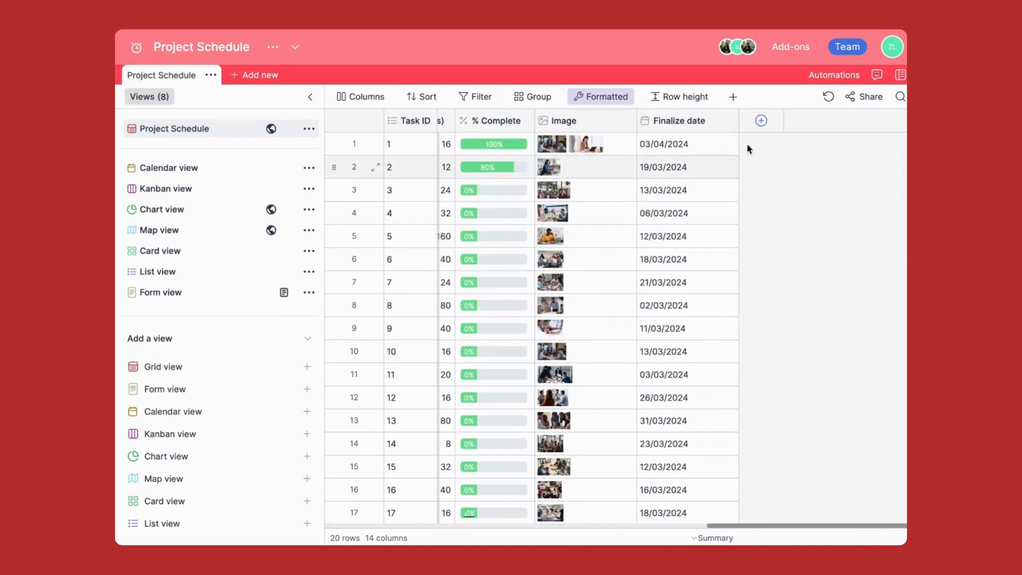
{"action": "left_click", "coordinate": [759, 119]}
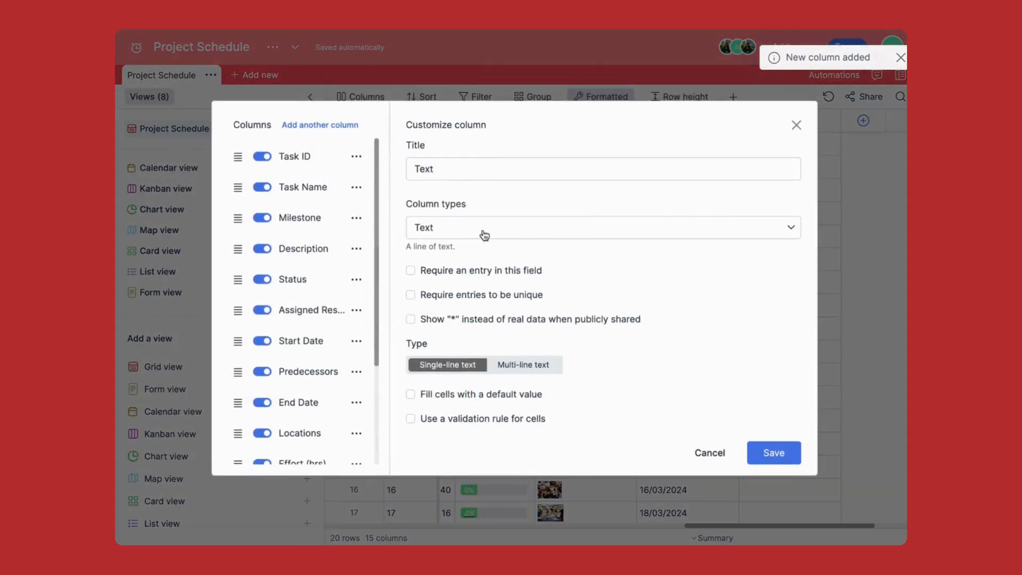
{"action": "left_click", "coordinate": [484, 235]}
{"action": "left_click", "coordinate": [455, 298]}
{"action": "key", "text": "ctrl+a"}
{"action": "type", "text": "C"}
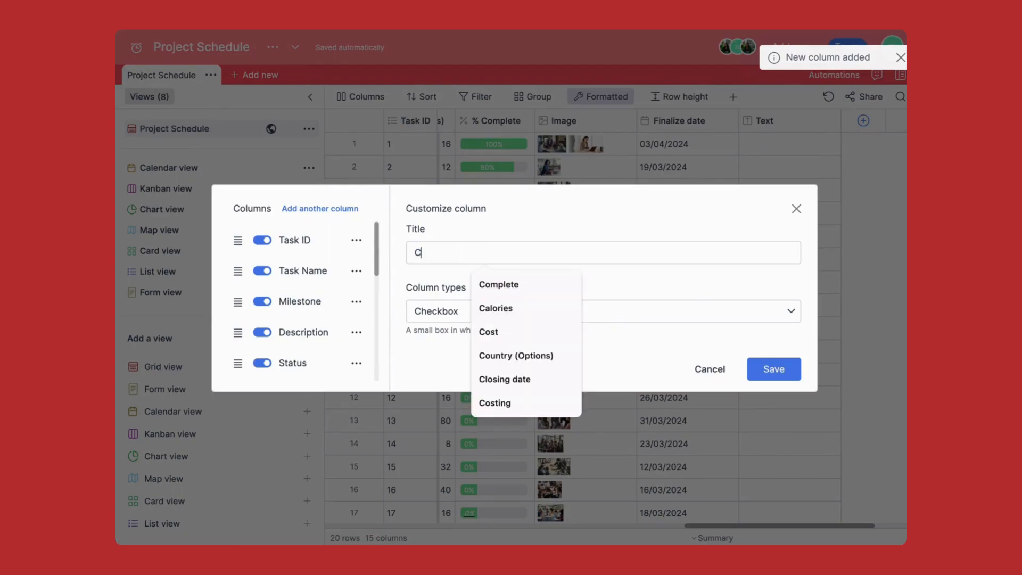
{"action": "type", "text": "ompl"}
{"action": "key", "text": "Down"}
{"action": "key", "text": "Return"}
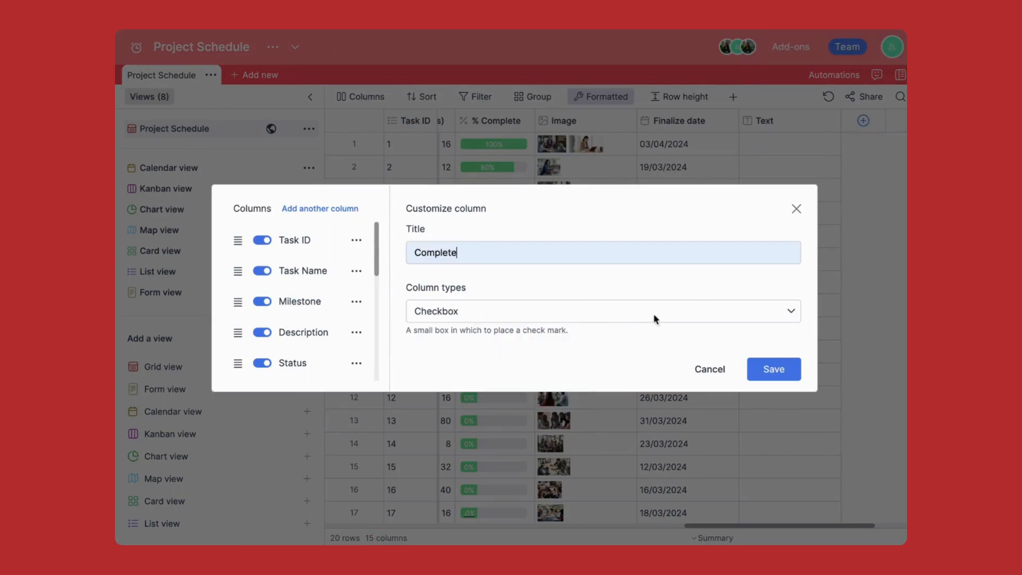
{"action": "left_click", "coordinate": [774, 369]}
- Toggle the Complete checkboxes for tasks 1 and 2, and return to the table's first columns
{"action": "left_click", "coordinate": [790, 145]}
{"action": "left_click", "coordinate": [791, 167]}
{"action": "scroll", "coordinate": [793, 173], "scroll_direction": "left", "scroll_amount": 10}
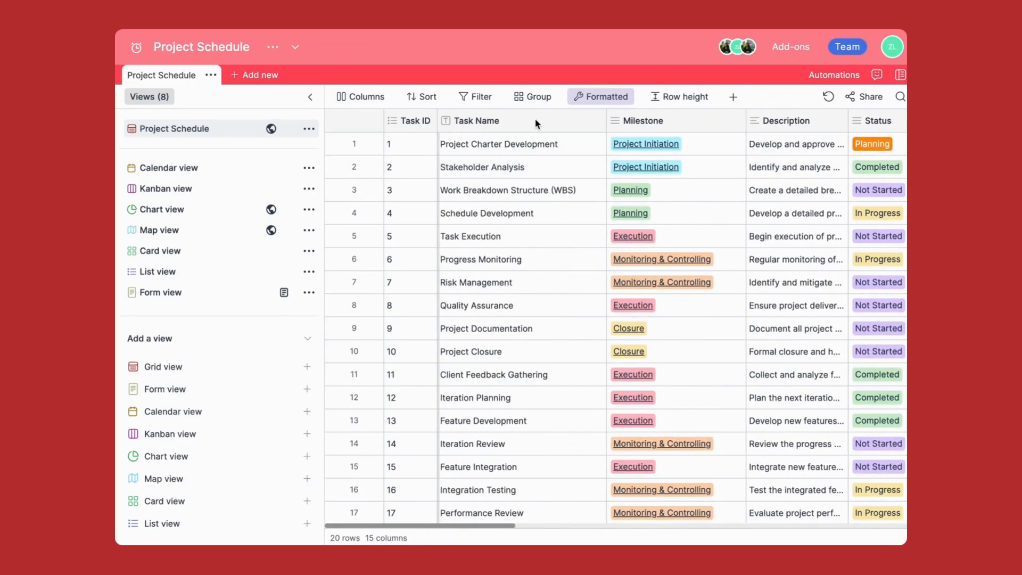
{"action": "scroll", "coordinate": [543, 168], "scroll_direction": "down", "scroll_amount": 3}
{"action": "scroll", "coordinate": [543, 167], "scroll_direction": "up", "scroll_amount": 3}
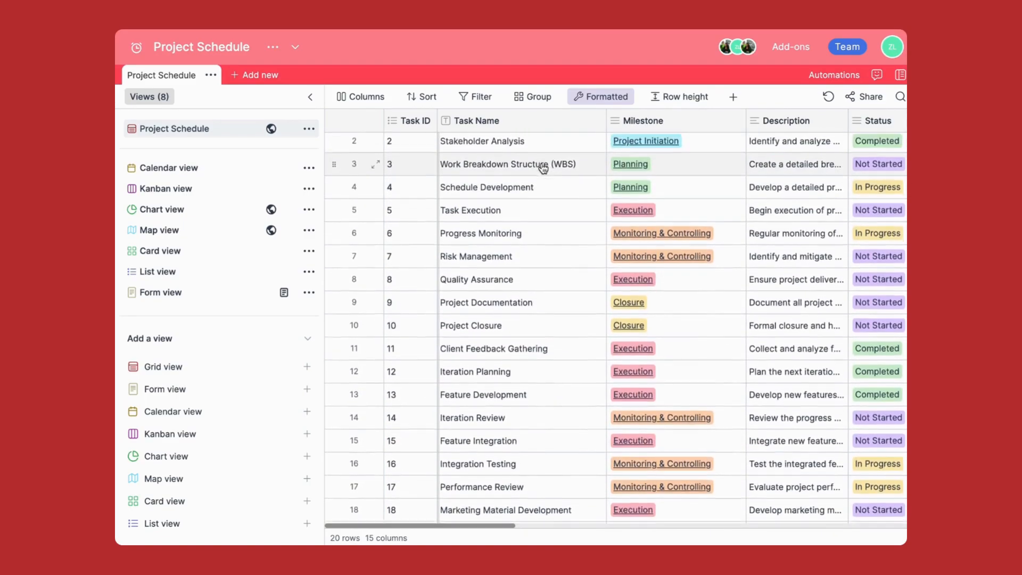
{"action": "left_click", "coordinate": [424, 97]}
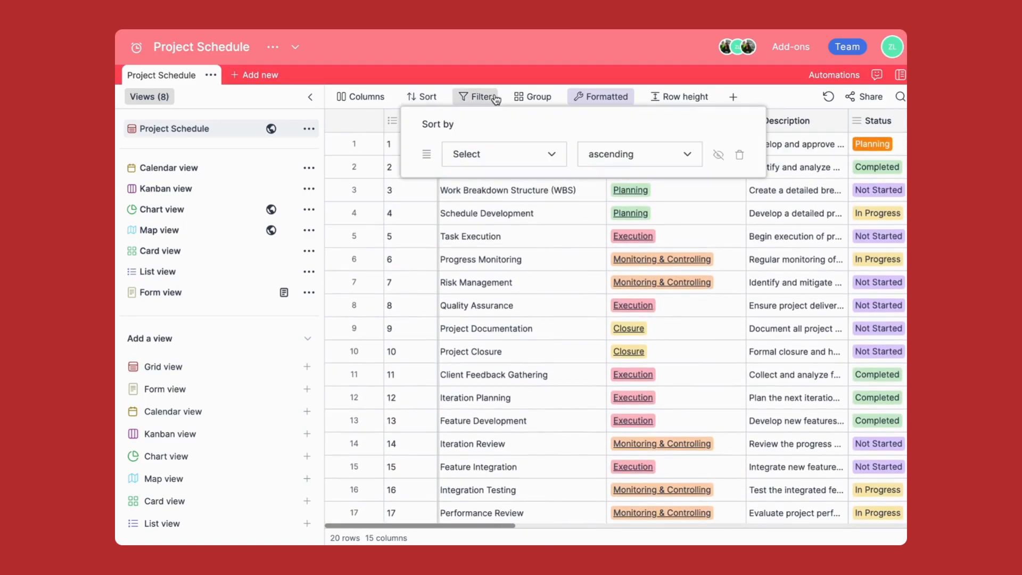
{"action": "left_click", "coordinate": [496, 98]}
{"action": "left_click", "coordinate": [532, 97]}
{"action": "left_click", "coordinate": [593, 97]}
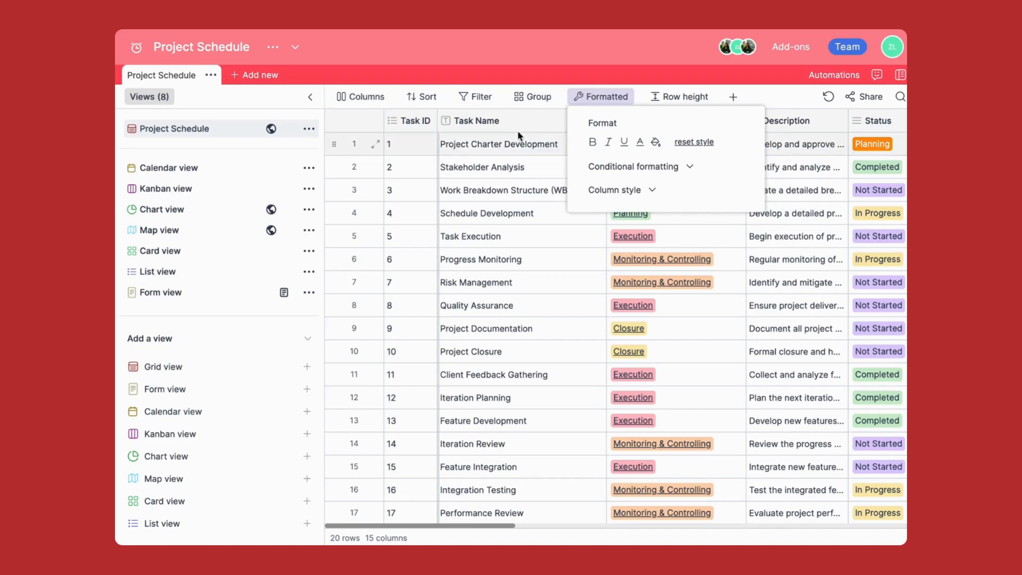
{"action": "left_click", "coordinate": [534, 154]}
{"action": "left_click", "coordinate": [669, 121]}
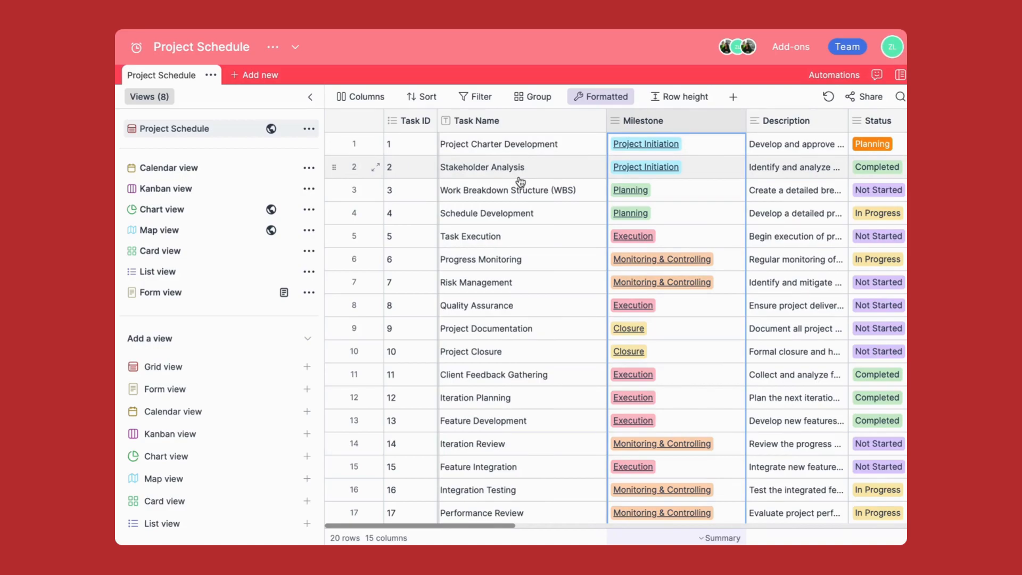
- Hide the Task Name and Description columns and move the Status column to directly after Predecessors
{"action": "left_click", "coordinate": [352, 98]}
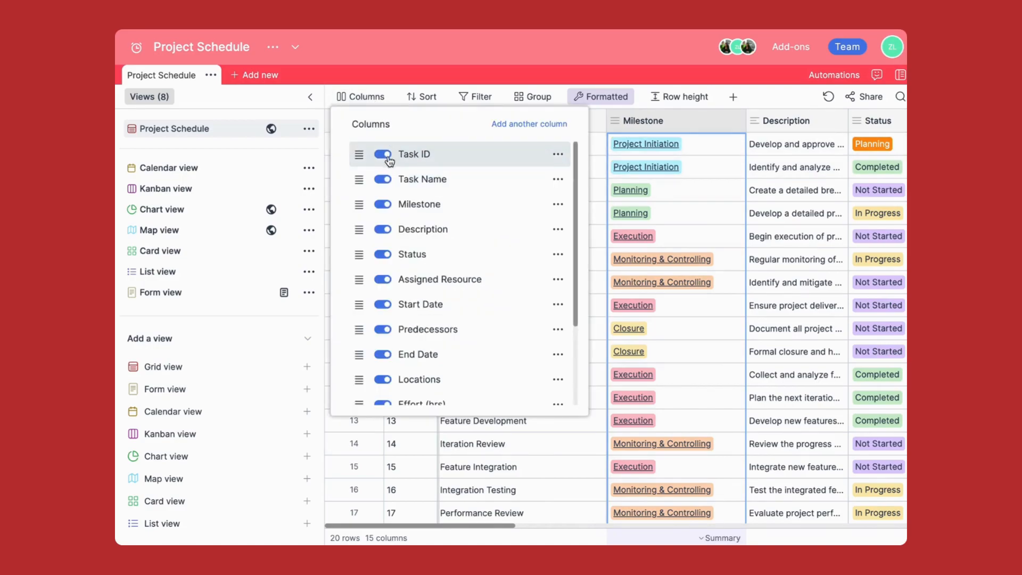
{"action": "left_click", "coordinate": [383, 180]}
{"action": "left_click", "coordinate": [382, 231]}
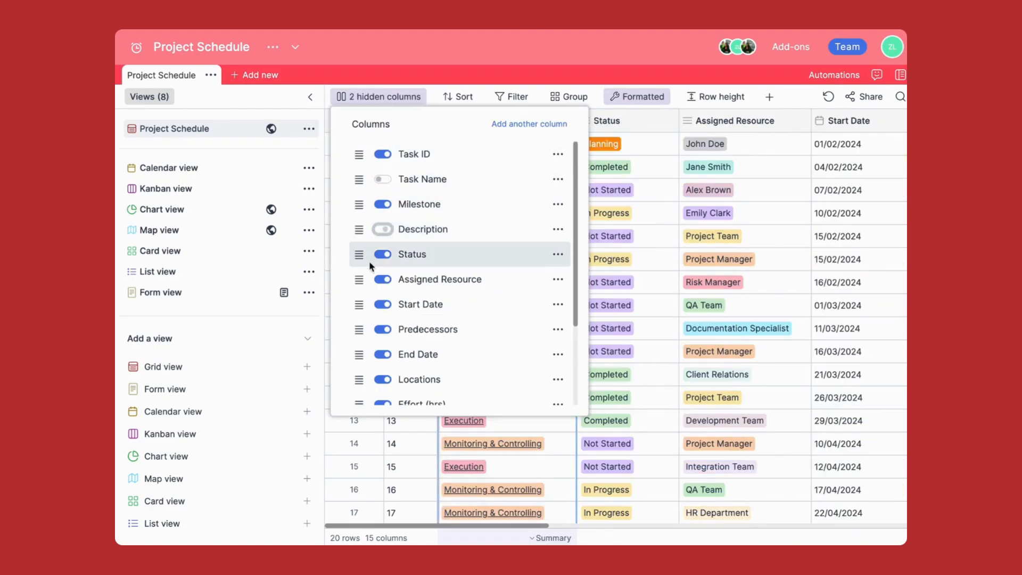
{"action": "left_click_drag", "start_coordinate": [359, 256], "coordinate": [360, 330]}
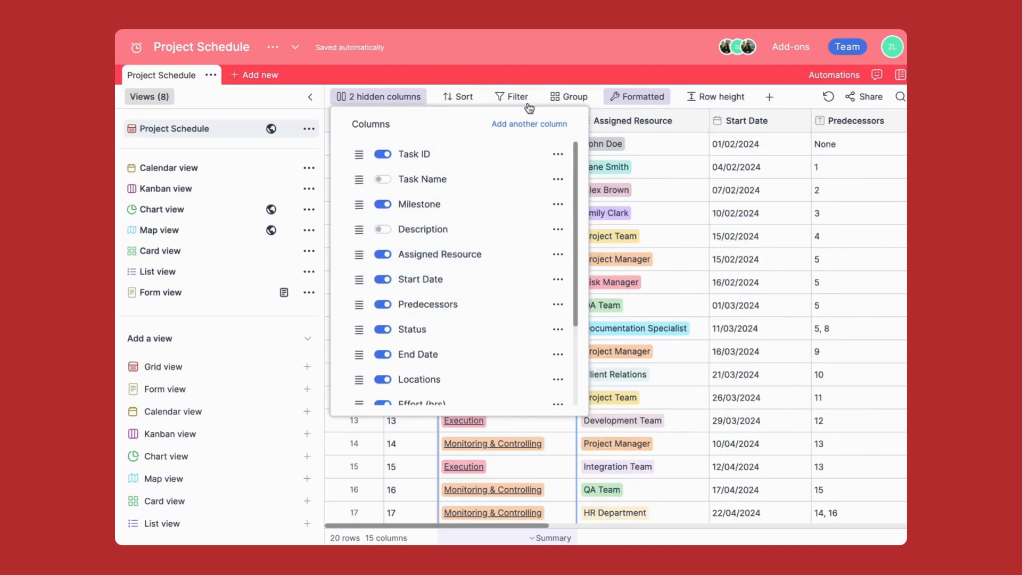
- View the conditional formatting rule settings for the Milestone column
{"action": "left_click", "coordinate": [625, 97]}
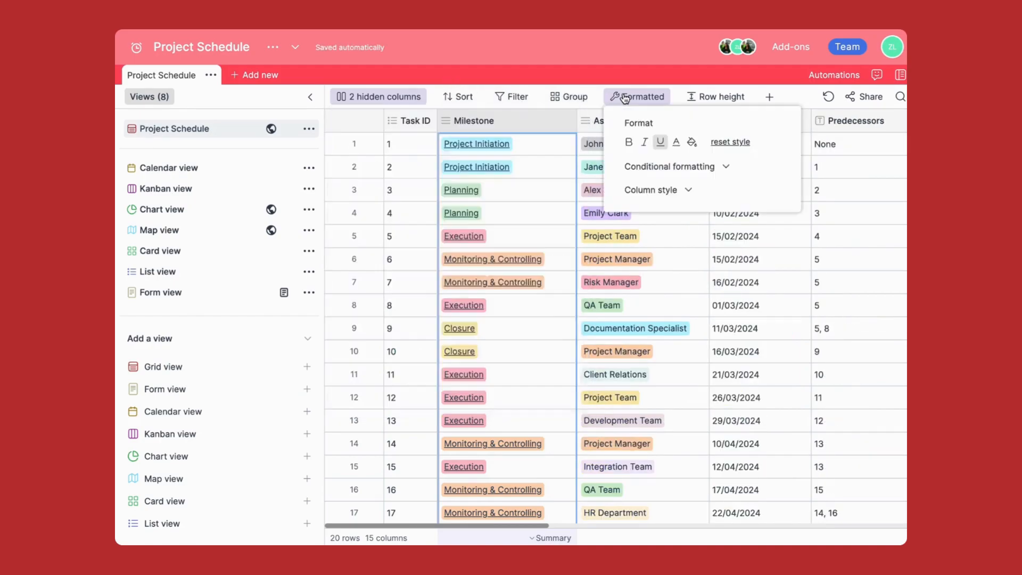
{"action": "left_click", "coordinate": [665, 169]}
{"action": "left_click", "coordinate": [816, 219]}
{"action": "left_click", "coordinate": [730, 201]}
{"action": "left_click", "coordinate": [731, 209]}
{"action": "left_click", "coordinate": [714, 286]}
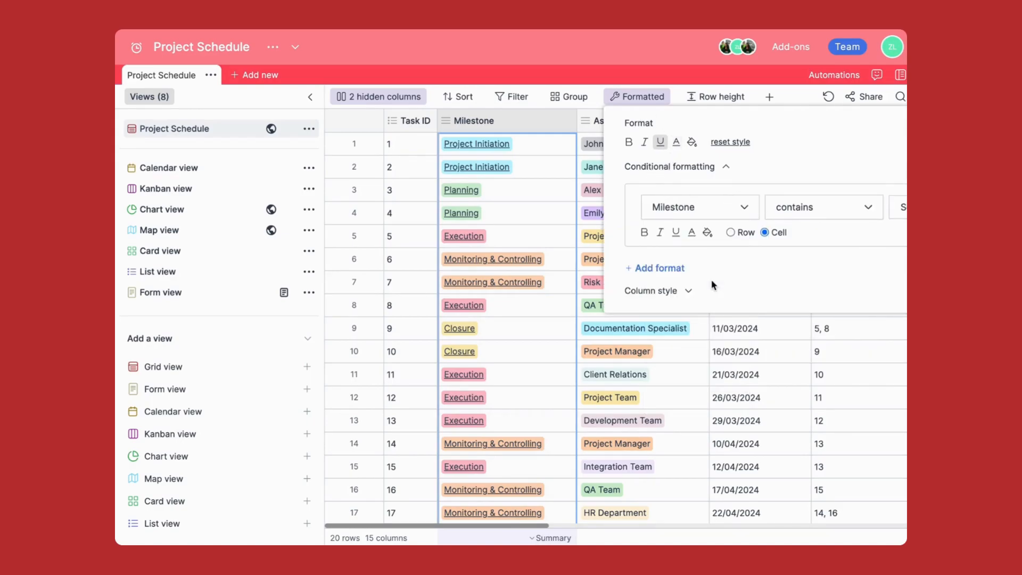
- Undo the last two column changes: the Status column move and the hiding of Description
{"action": "left_click", "coordinate": [828, 97]}
{"action": "left_click", "coordinate": [788, 122]}
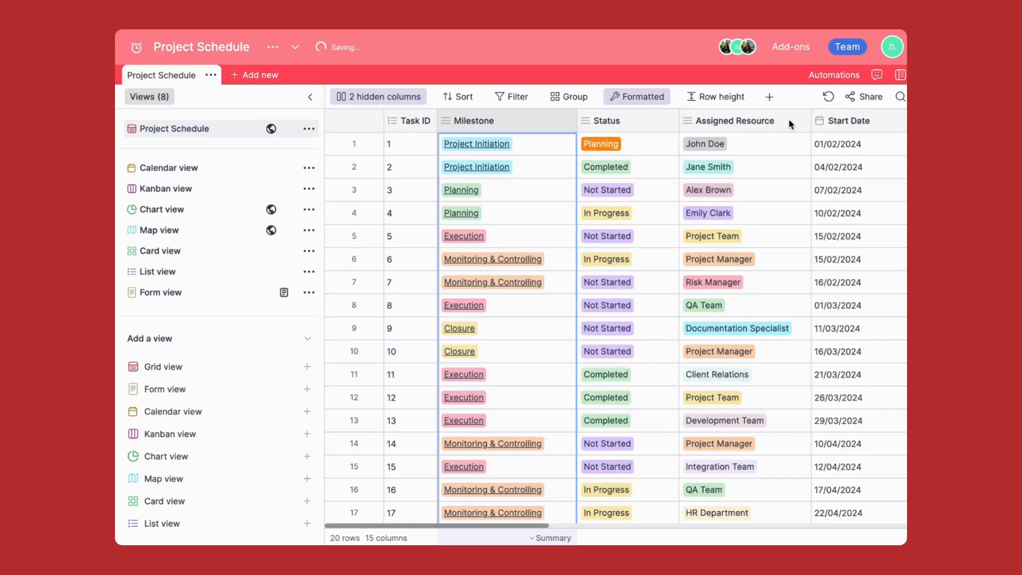
{"action": "left_click", "coordinate": [829, 97]}
{"action": "left_click", "coordinate": [823, 121]}
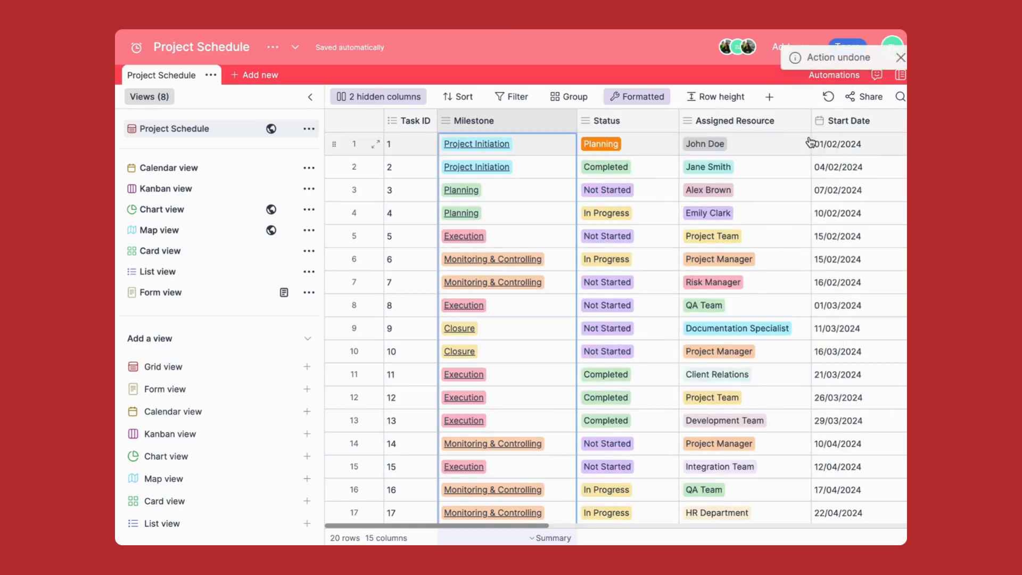
- View the list of backups taken for the Project Schedule table and dismiss it
{"action": "left_click", "coordinate": [829, 97]}
{"action": "left_click", "coordinate": [788, 189]}
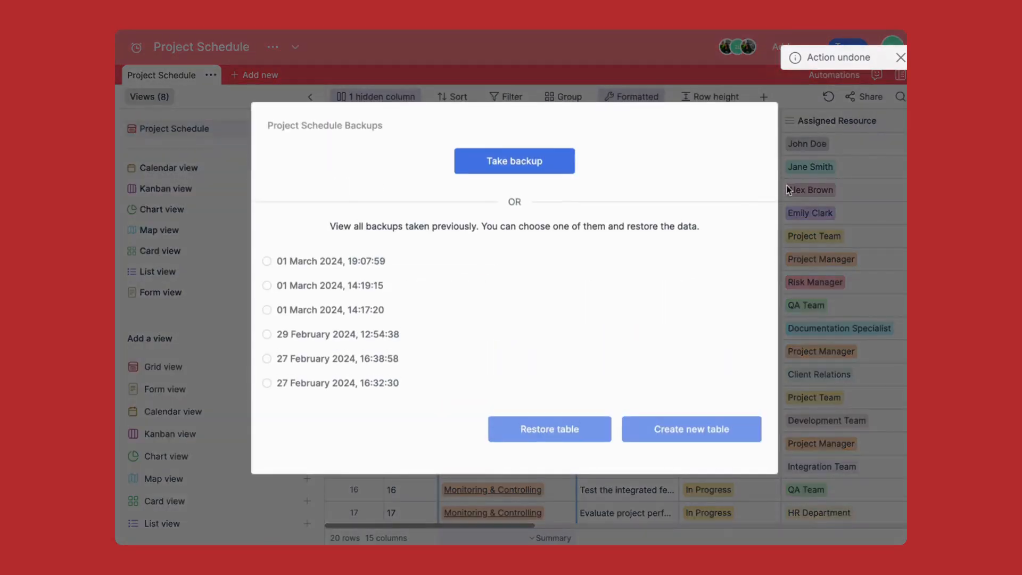
{"action": "key", "text": "Escape"}
- Move the Milestone column to between the Description and Status columns
{"action": "left_click_drag", "start_coordinate": [491, 122], "coordinate": [678, 116]}
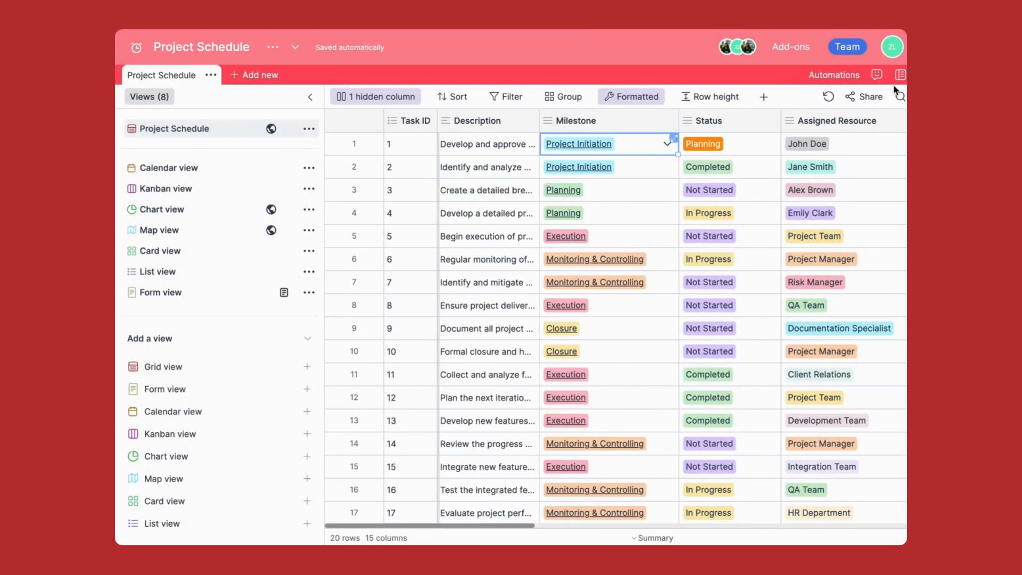
- Turn on the link to view in the Project Schedule table's sharing settings
{"action": "left_click", "coordinate": [857, 97]}
{"action": "left_click", "coordinate": [867, 123]}
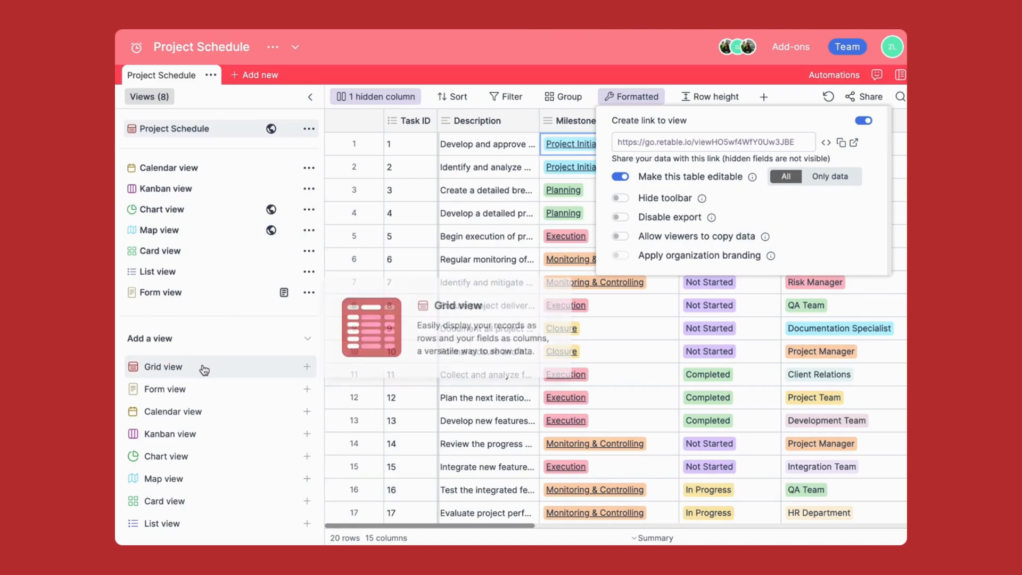
- Add three new grid views to the Project Schedule table and check the list of views
{"action": "left_click", "coordinate": [306, 369]}
{"action": "left_click", "coordinate": [307, 367]}
{"action": "scroll", "coordinate": [277, 256], "scroll_direction": "down", "scroll_amount": 1}
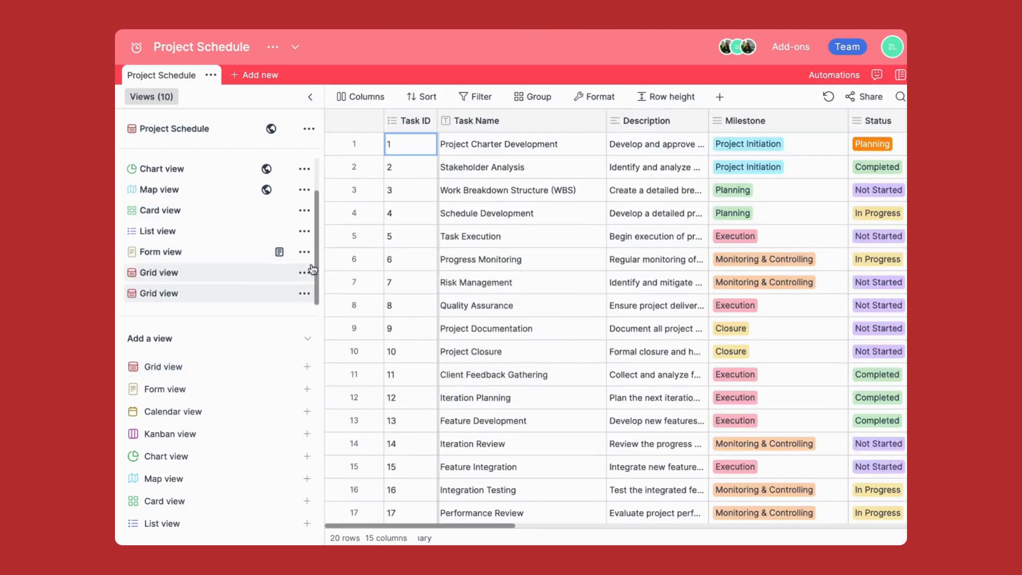
{"action": "left_click", "coordinate": [308, 367]}
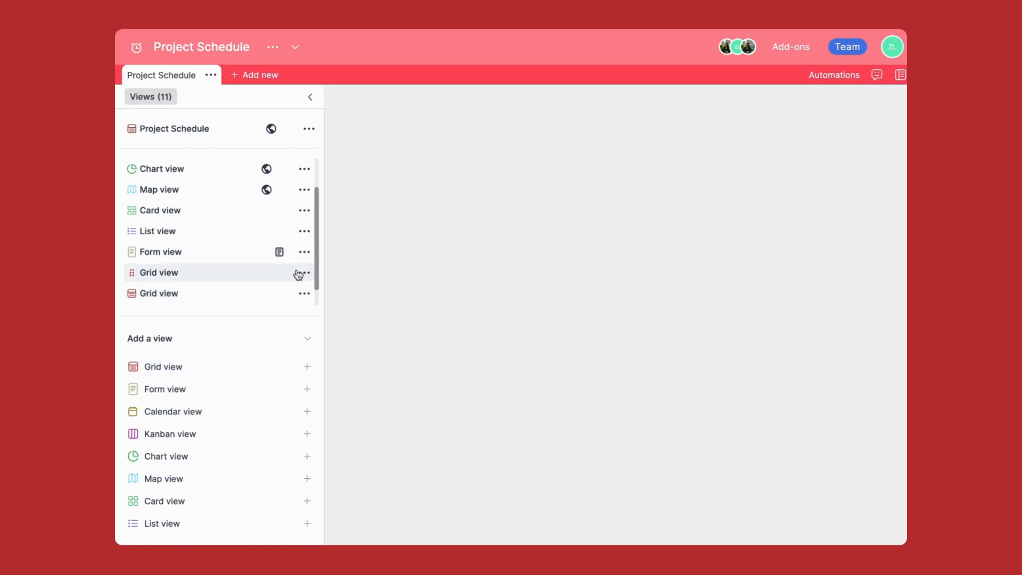
{"action": "scroll", "coordinate": [298, 274], "scroll_direction": "down", "scroll_amount": 1}
{"action": "scroll", "coordinate": [301, 291], "scroll_direction": "up", "scroll_amount": 3}
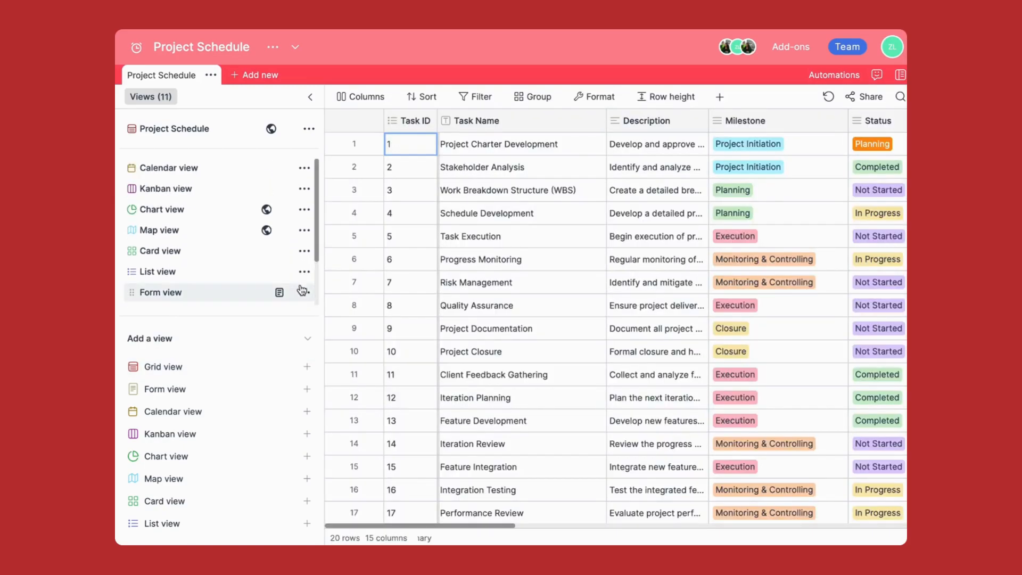
- Return to the main Project Schedule grid and look over its rows
{"action": "left_click", "coordinate": [213, 130]}
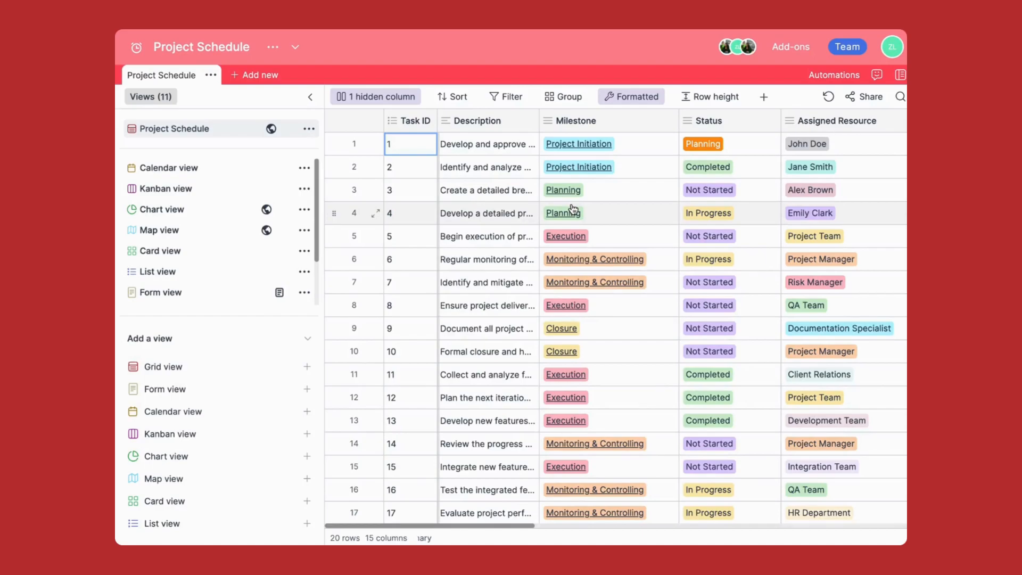
{"action": "scroll", "coordinate": [572, 209], "scroll_direction": "down", "scroll_amount": 2}
{"action": "scroll", "coordinate": [573, 209], "scroll_direction": "up", "scroll_amount": 2}
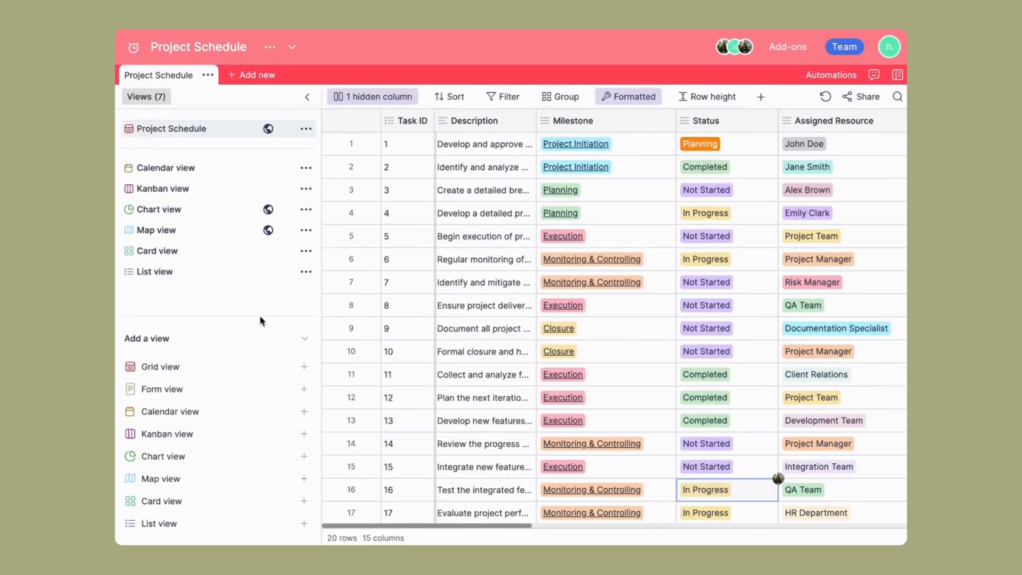
- Add a form view to the table and review its fields from Task Name down to Complete
{"action": "left_click", "coordinate": [254, 398]}
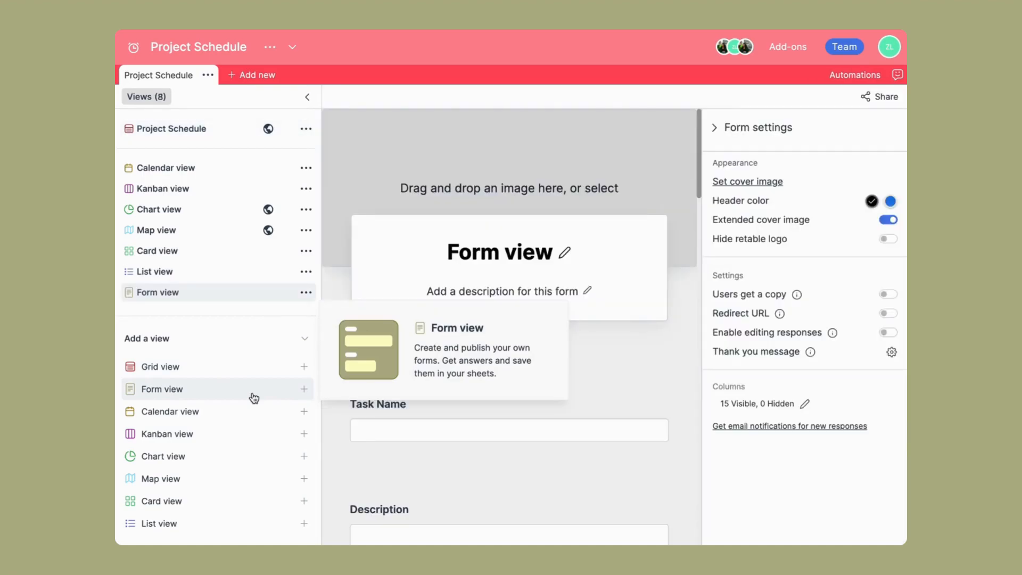
{"action": "scroll", "coordinate": [612, 265], "scroll_direction": "down", "scroll_amount": 5}
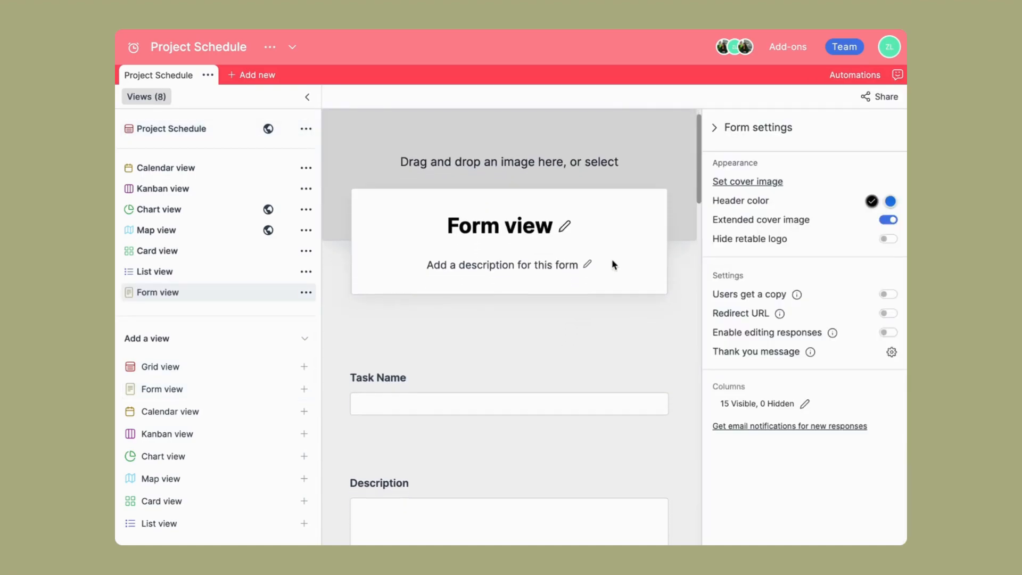
{"action": "scroll", "coordinate": [612, 265], "scroll_direction": "down", "scroll_amount": 9}
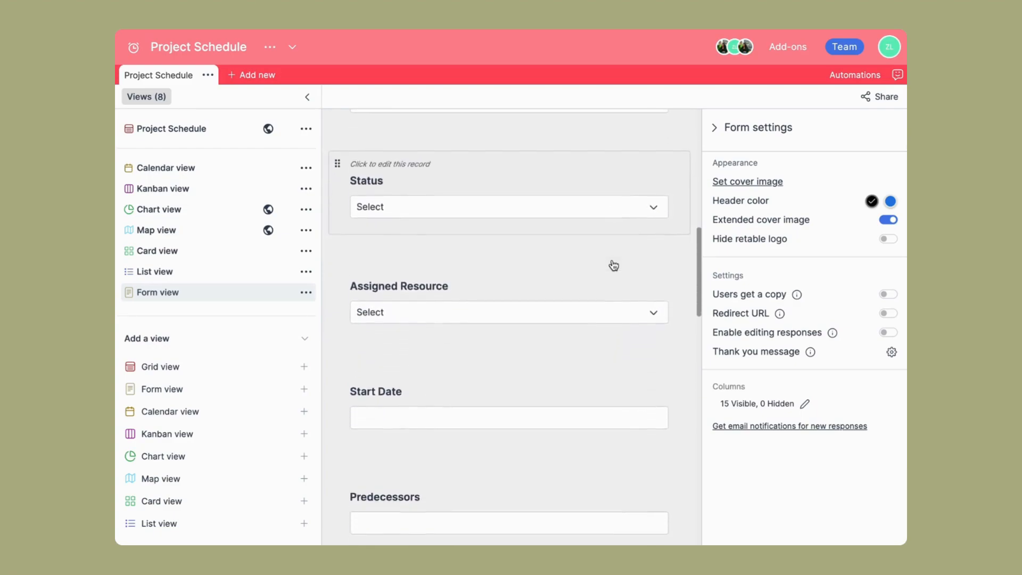
{"action": "scroll", "coordinate": [613, 265], "scroll_direction": "down", "scroll_amount": 8}
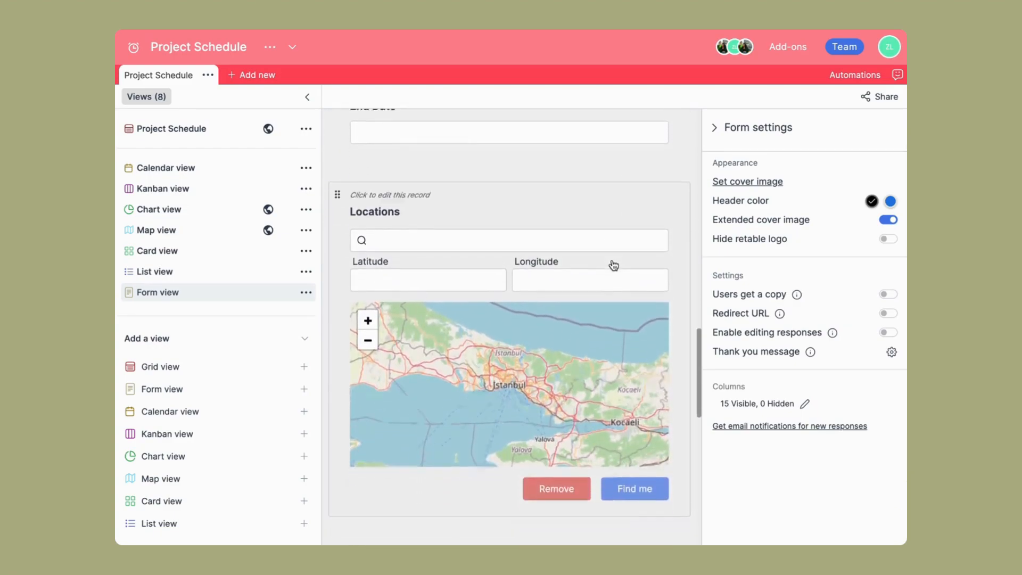
{"action": "scroll", "coordinate": [613, 265], "scroll_direction": "down", "scroll_amount": 8}
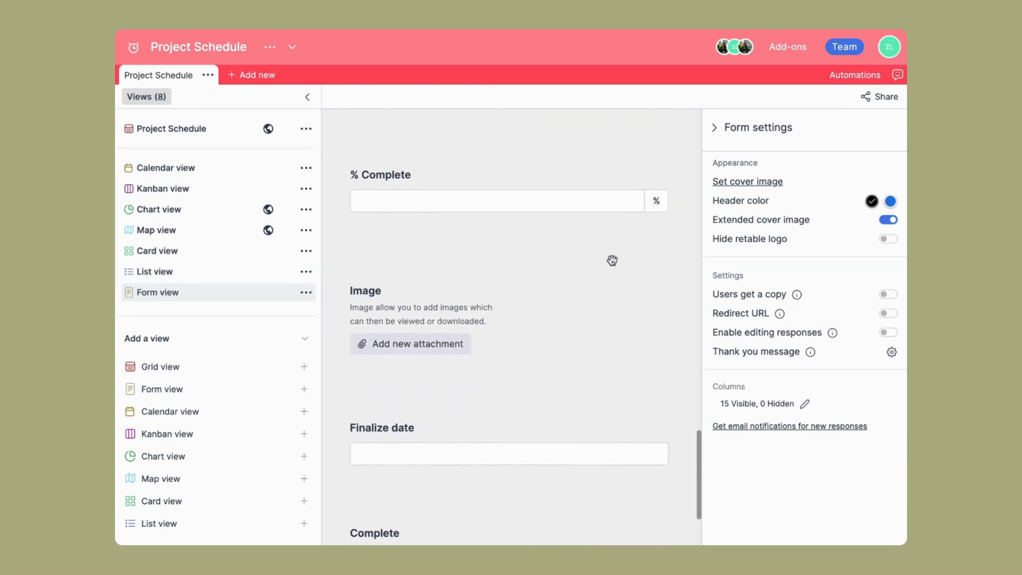
{"action": "scroll", "coordinate": [614, 266], "scroll_direction": "down", "scroll_amount": 2}
{"action": "scroll", "coordinate": [614, 266], "scroll_direction": "up", "scroll_amount": 20}
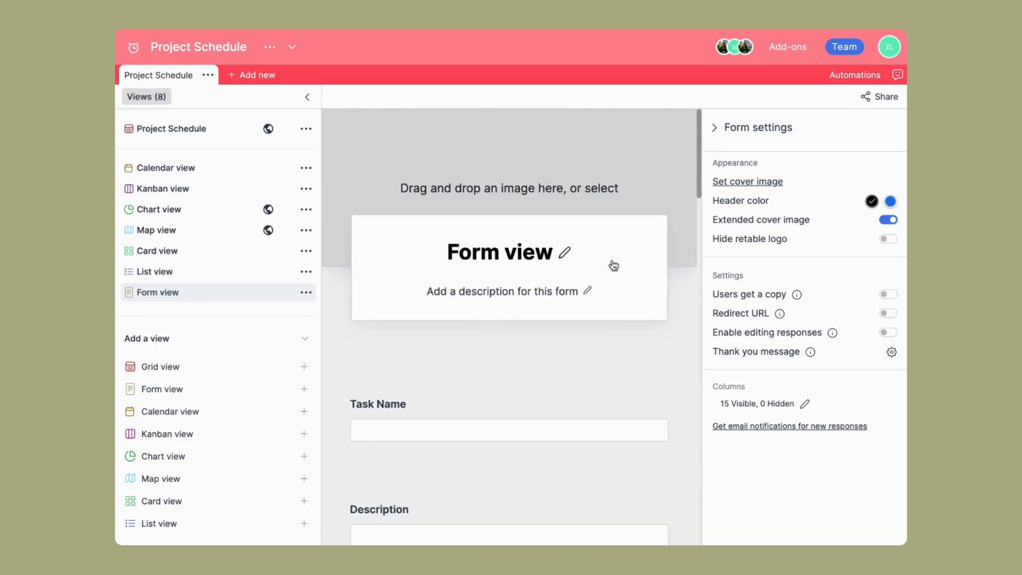
- Add the laptop and coffee cup photo as the form's cover image and turn off the extended cover image
{"action": "left_click_drag", "start_coordinate": [543, 171], "coordinate": [543, 169]}
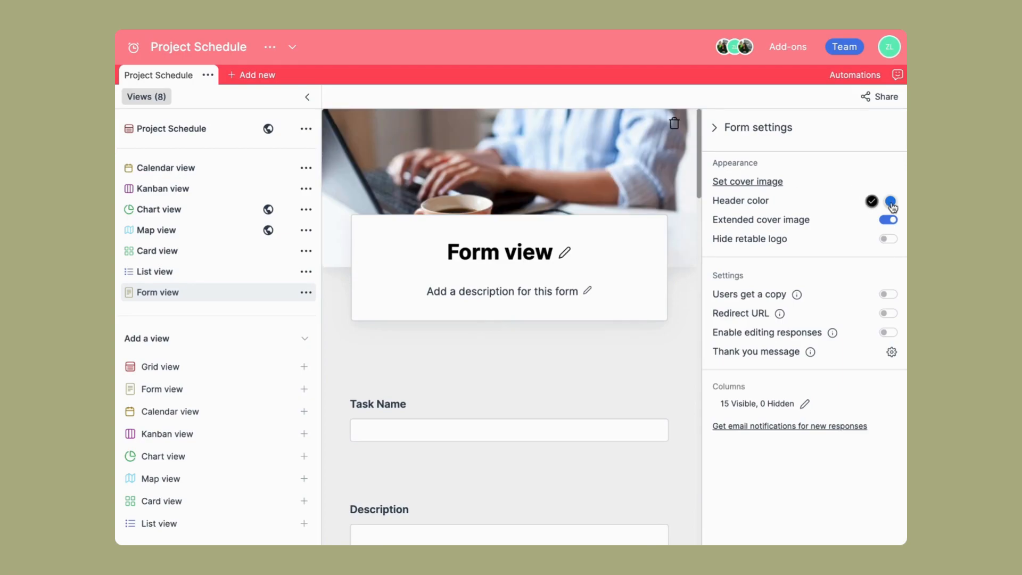
{"action": "left_click", "coordinate": [898, 222]}
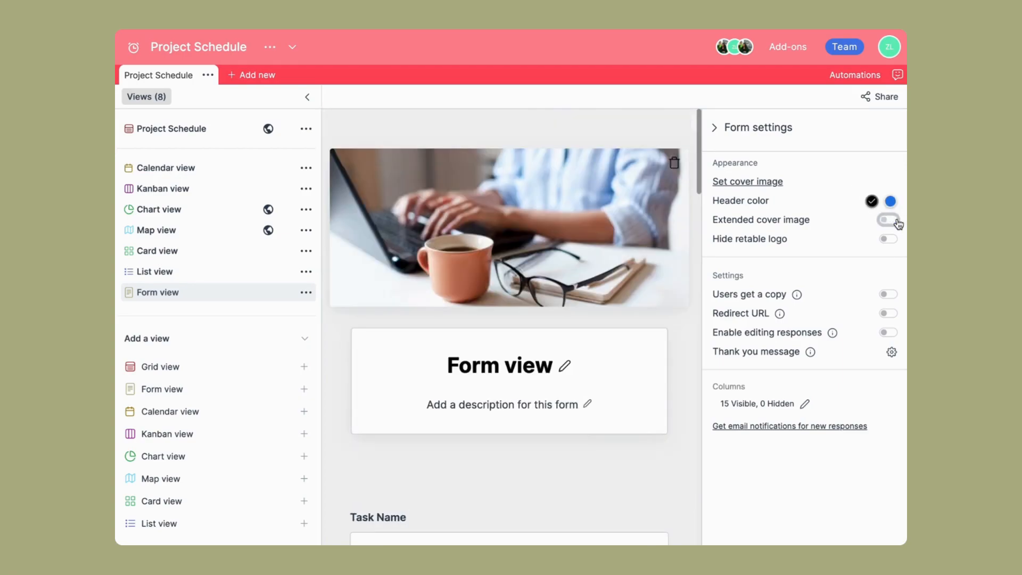
- Retitle the form "Project Schedule" and add the description "Please fill in" beneath the title
{"action": "left_click", "coordinate": [568, 366]}
{"action": "key", "text": "ctrl+a"}
{"action": "type", "text": "Pro"}
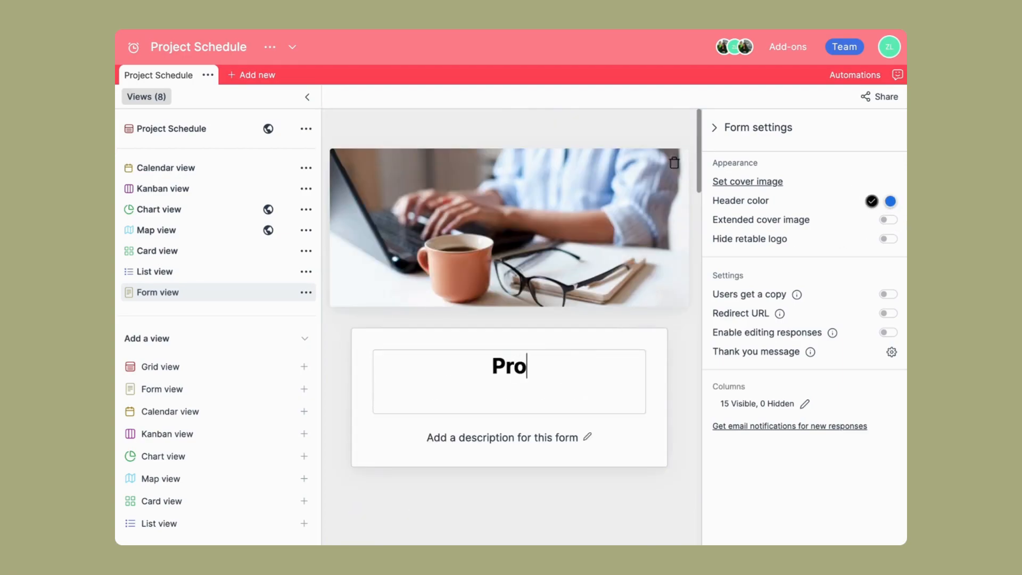
{"action": "type", "text": "ject Schedule"}
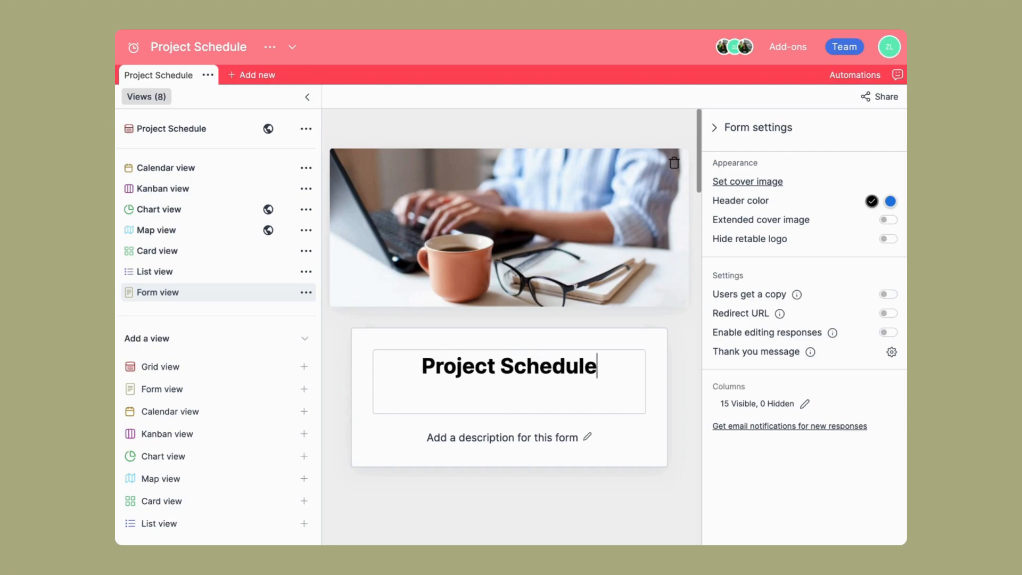
{"action": "left_click", "coordinate": [591, 440]}
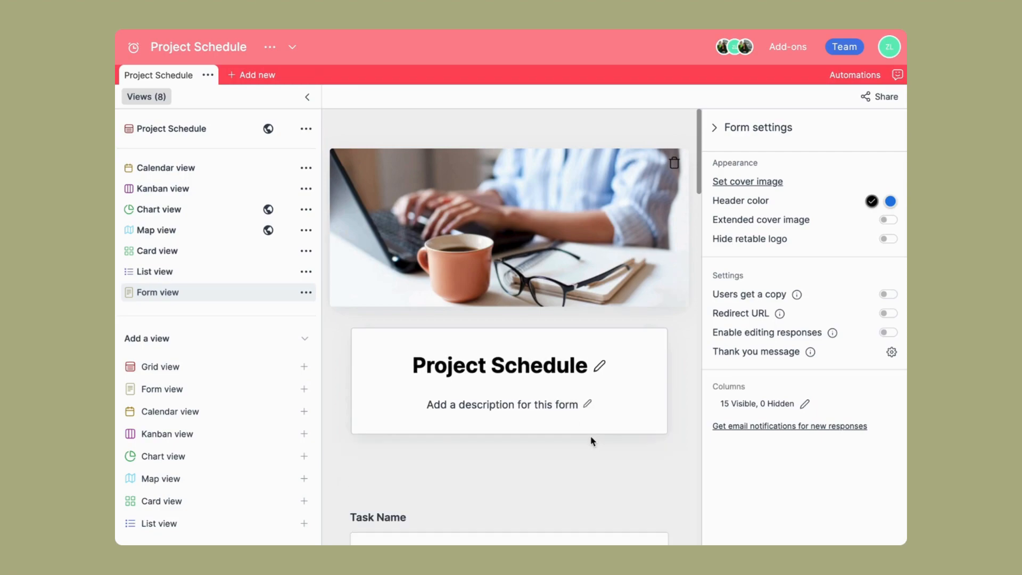
{"action": "left_click", "coordinate": [590, 407]}
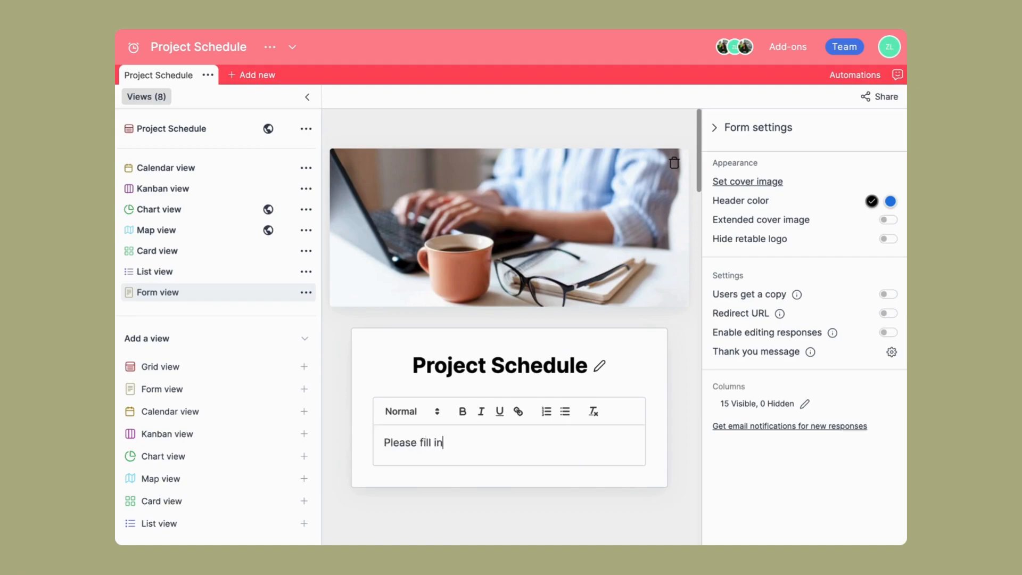
{"action": "scroll", "coordinate": [580, 528], "scroll_direction": "down", "scroll_amount": 2}
{"action": "left_click", "coordinate": [530, 443]}
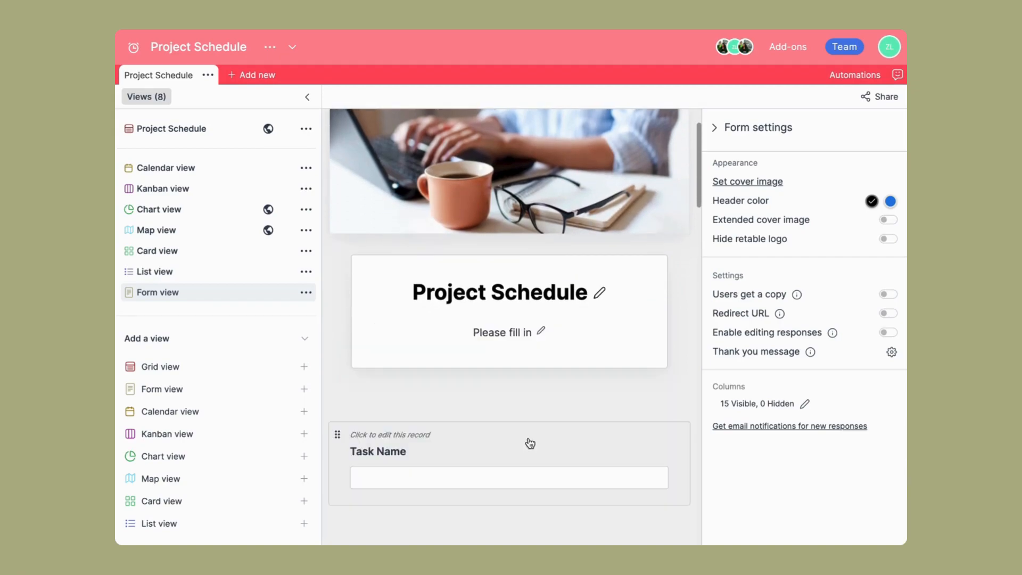
- Make the form's Task Name field required and set its field name to "What is the name"
{"action": "scroll", "coordinate": [530, 443], "scroll_direction": "down", "scroll_amount": 3}
{"action": "left_click", "coordinate": [518, 256]}
{"action": "scroll", "coordinate": [621, 234], "scroll_direction": "down", "scroll_amount": 1}
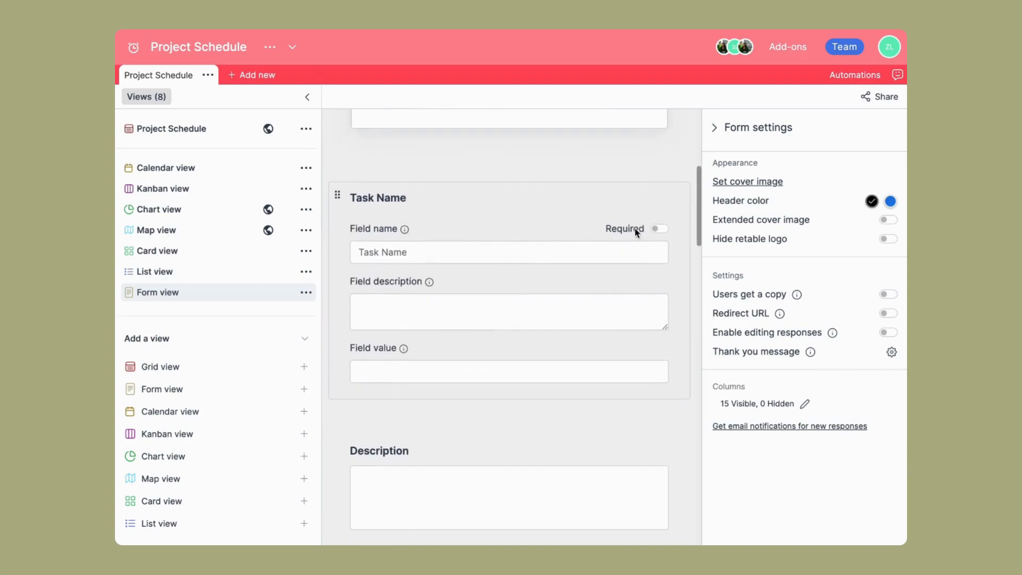
{"action": "left_click", "coordinate": [625, 248]}
{"action": "type", "text": "What is the name"}
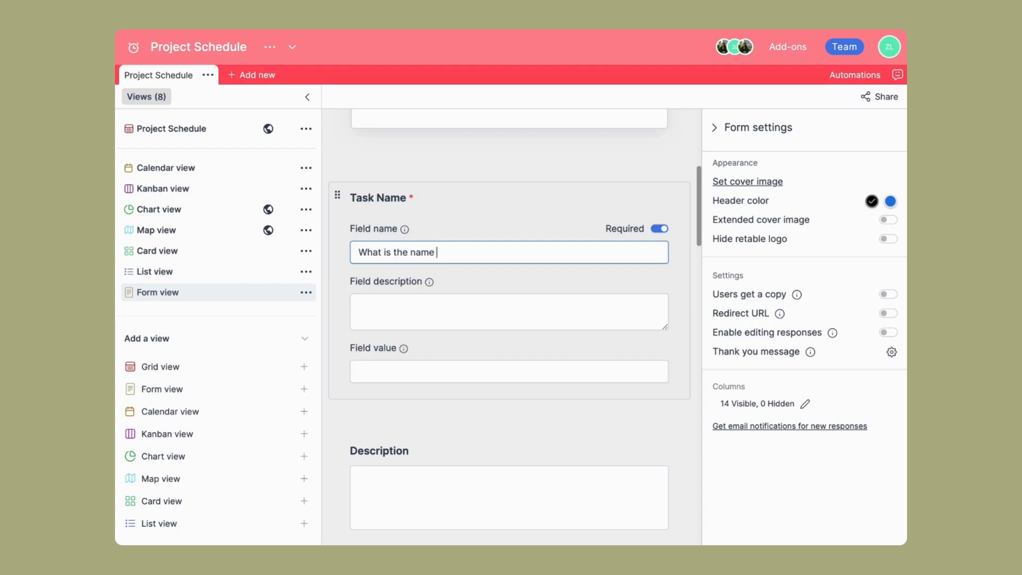
- Make the Description and Milestone fields required and give Description the field description "Give detail"
{"action": "scroll", "coordinate": [509, 328], "scroll_direction": "down", "scroll_amount": 3}
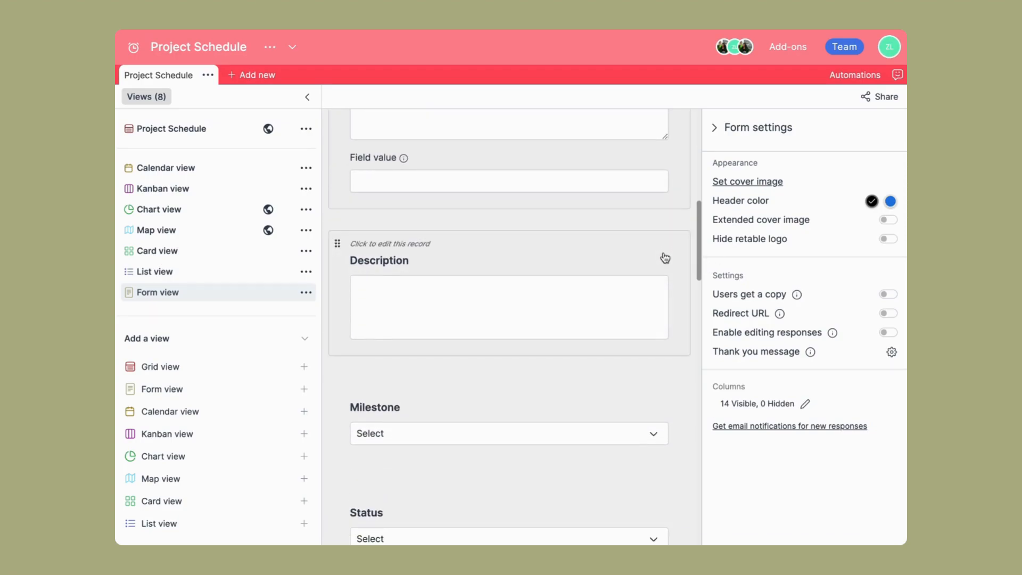
{"action": "left_click", "coordinate": [672, 261]}
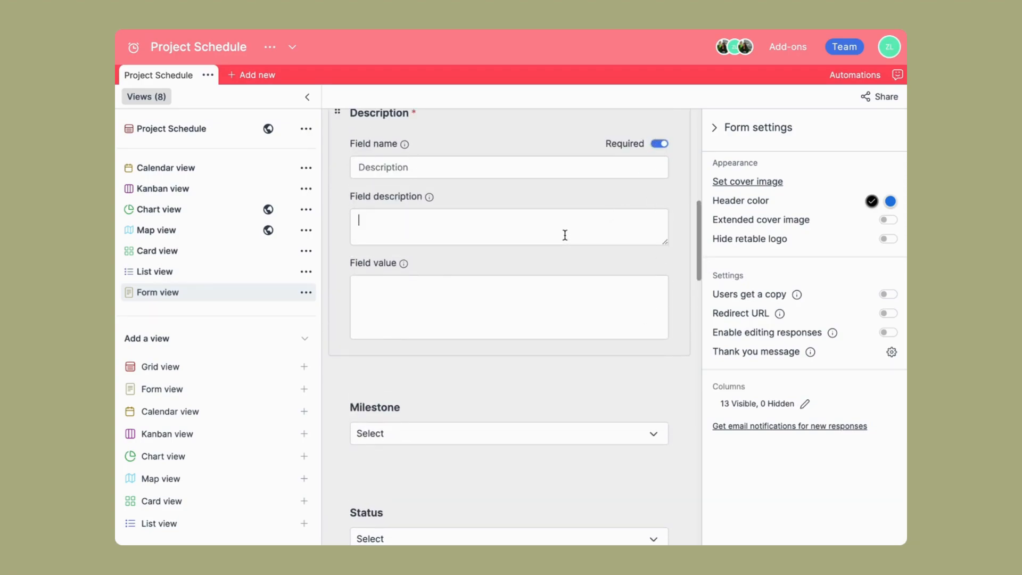
{"action": "scroll", "coordinate": [509, 320], "scroll_direction": "down", "scroll_amount": 3}
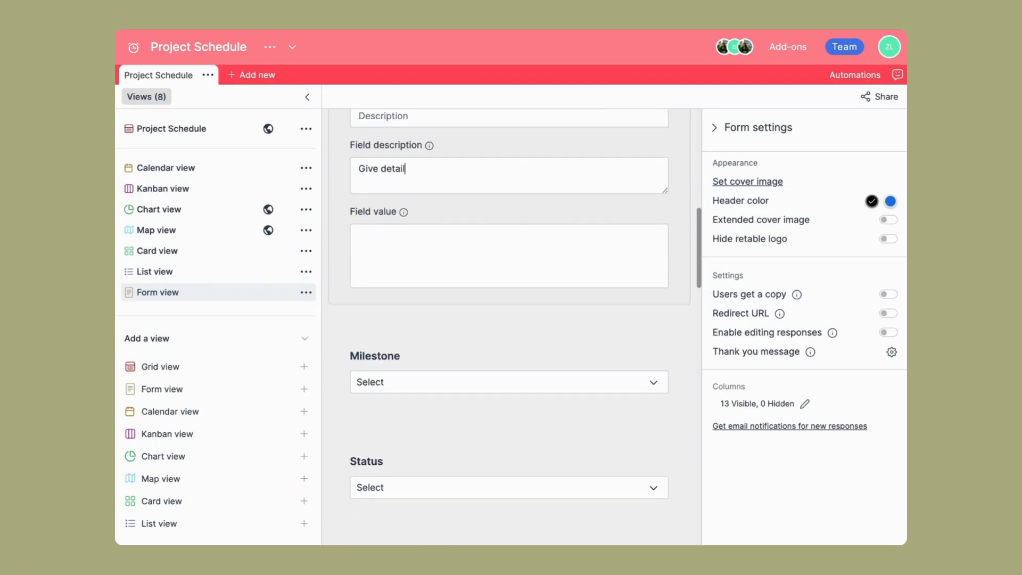
{"action": "left_click", "coordinate": [675, 308]}
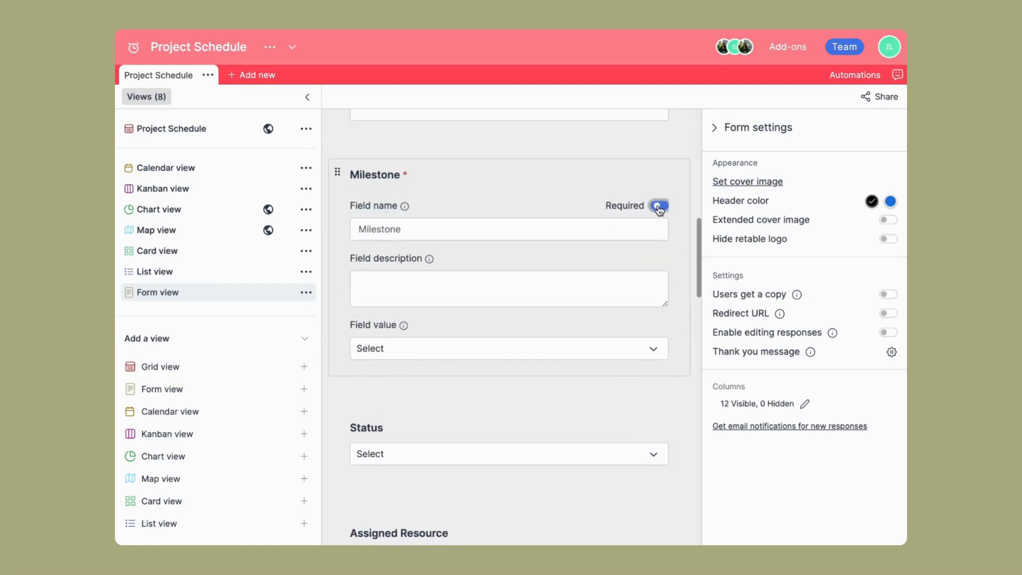
- Reorder the form fields by moving Status and Milestone further down and Predecessors above Start Date
{"action": "scroll", "coordinate": [381, 229], "scroll_direction": "down", "scroll_amount": 3}
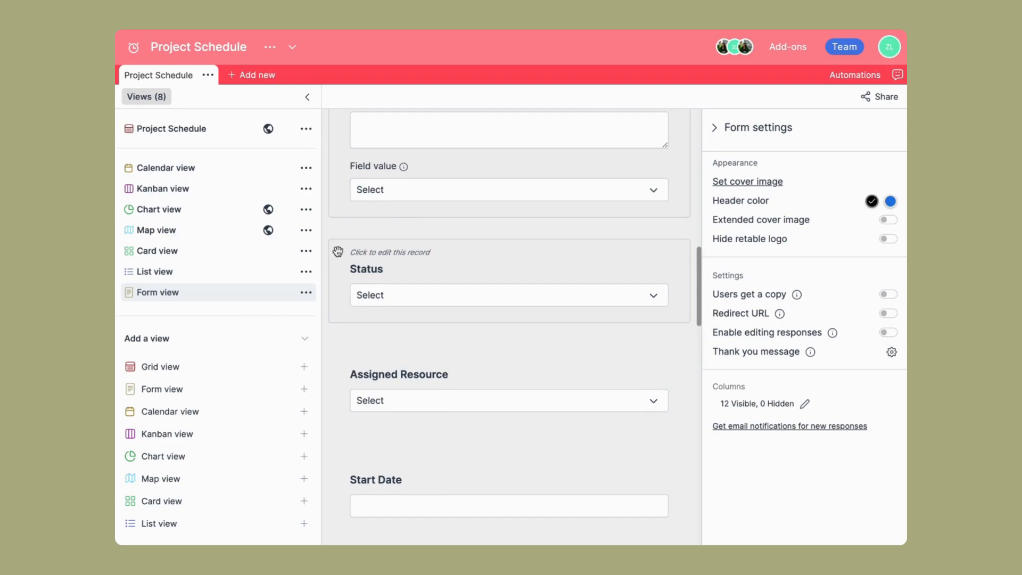
{"action": "left_click_drag", "start_coordinate": [338, 251], "coordinate": [358, 368]}
{"action": "left_click_drag", "start_coordinate": [338, 435], "coordinate": [351, 197]}
{"action": "scroll", "coordinate": [351, 197], "scroll_direction": "up", "scroll_amount": 2}
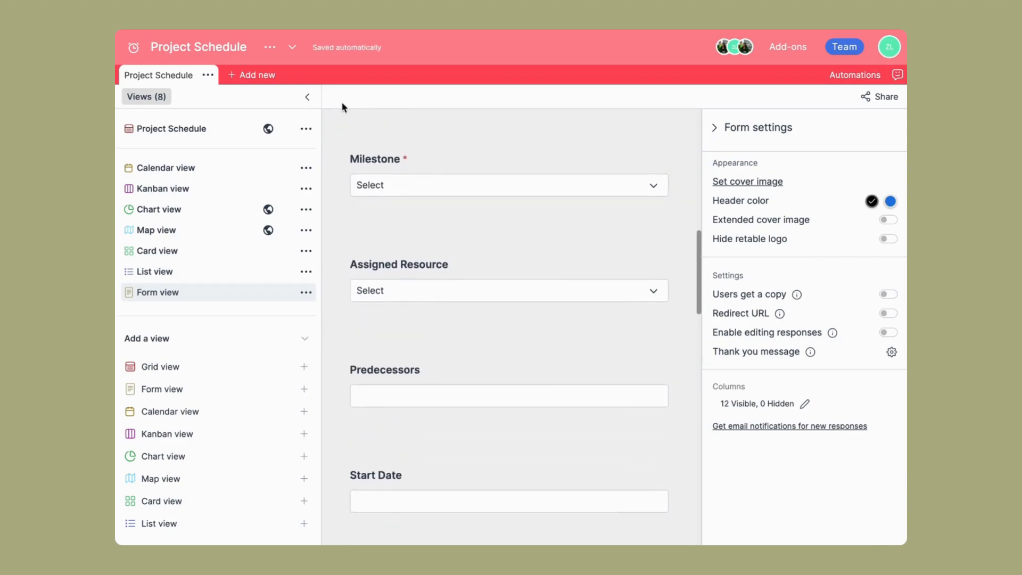
{"action": "left_click_drag", "start_coordinate": [338, 142], "coordinate": [351, 269]}
{"action": "scroll", "coordinate": [349, 270], "scroll_direction": "down", "scroll_amount": 5}
- Set the form's header color to blue and turn on the extended cover image, hidden Retable logo, user copies and response editing
{"action": "scroll", "coordinate": [350, 271], "scroll_direction": "up", "scroll_amount": 15}
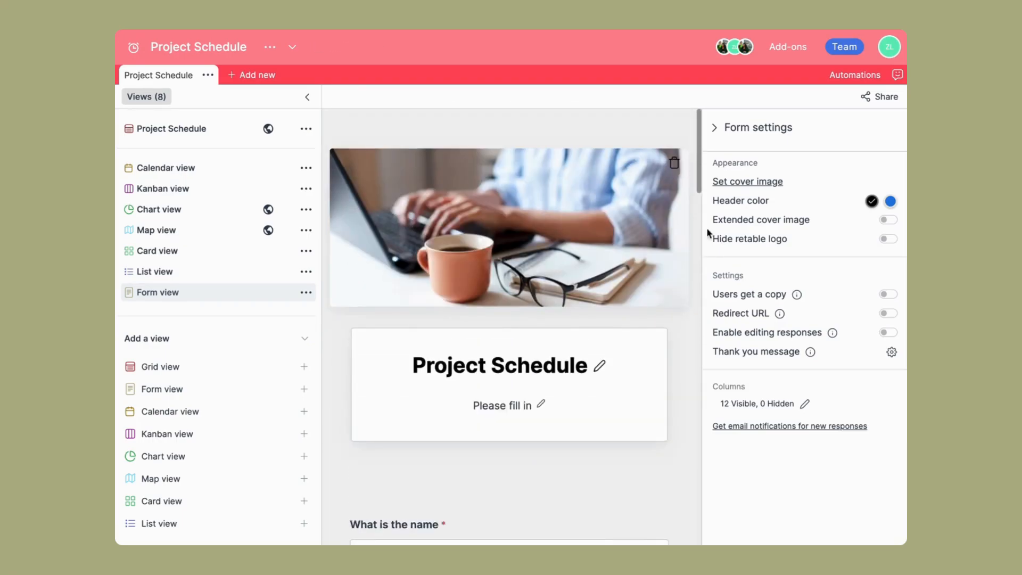
{"action": "left_click", "coordinate": [891, 202]}
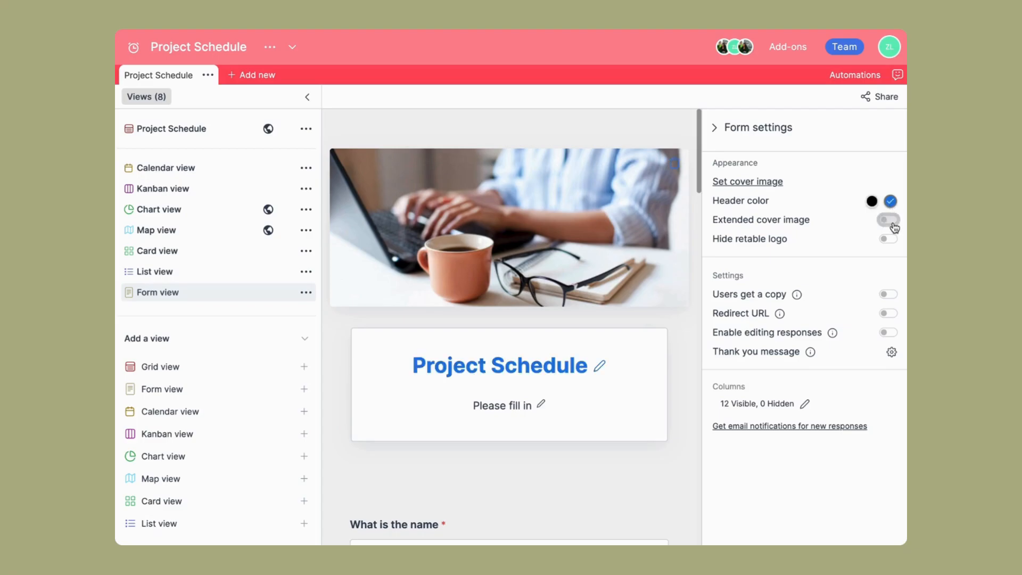
{"action": "left_click", "coordinate": [888, 220]}
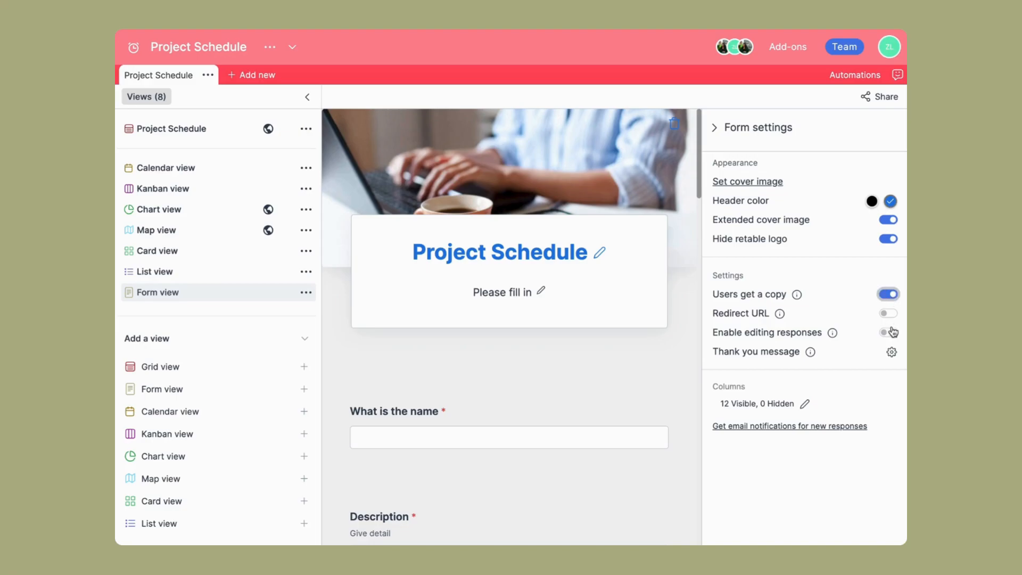
- Save "Thank you" as the form's thank you message and turn on the redirect URL setting
{"action": "left_click", "coordinate": [891, 353]}
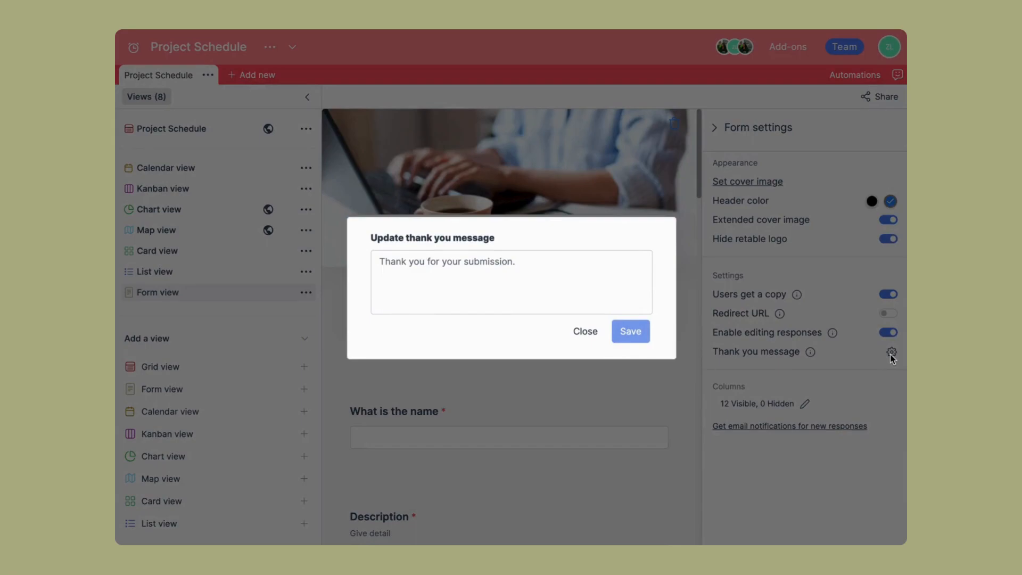
{"action": "type", "text": "Thank you"}
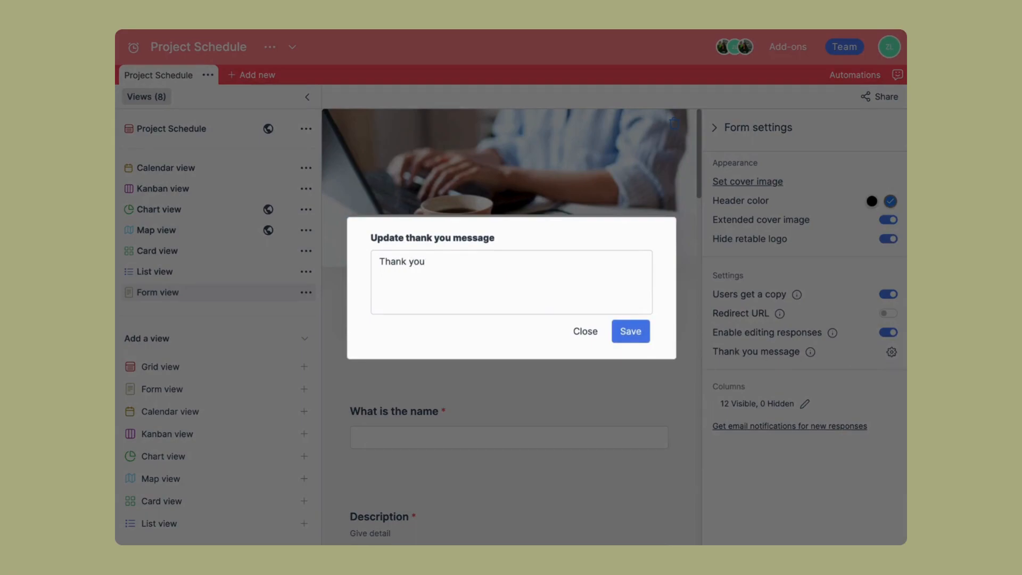
{"action": "left_click", "coordinate": [631, 332]}
{"action": "left_click", "coordinate": [892, 316]}
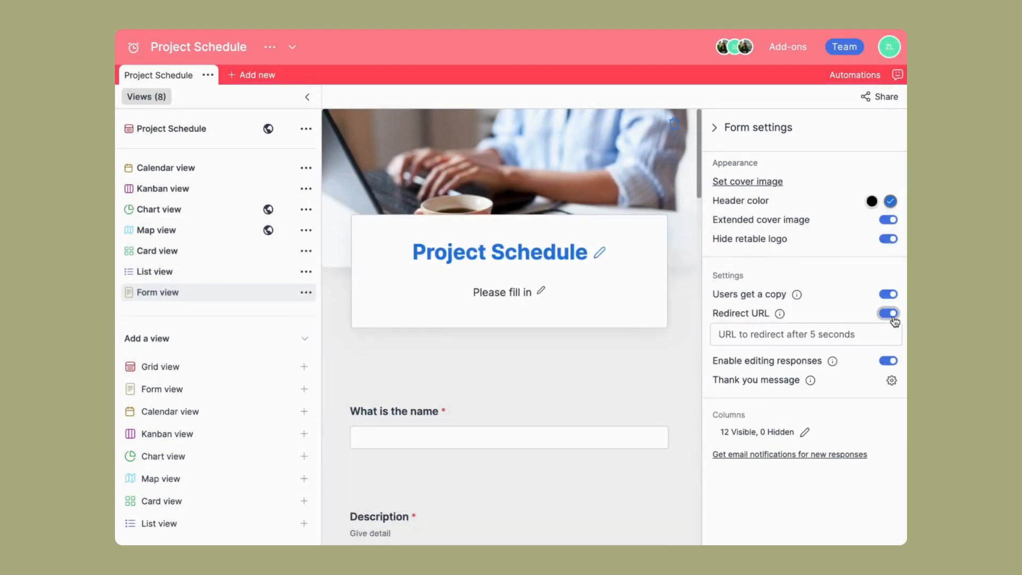
- Hide the Assigned Resource, Start Date and End Date columns from the form
{"action": "left_click", "coordinate": [807, 433]}
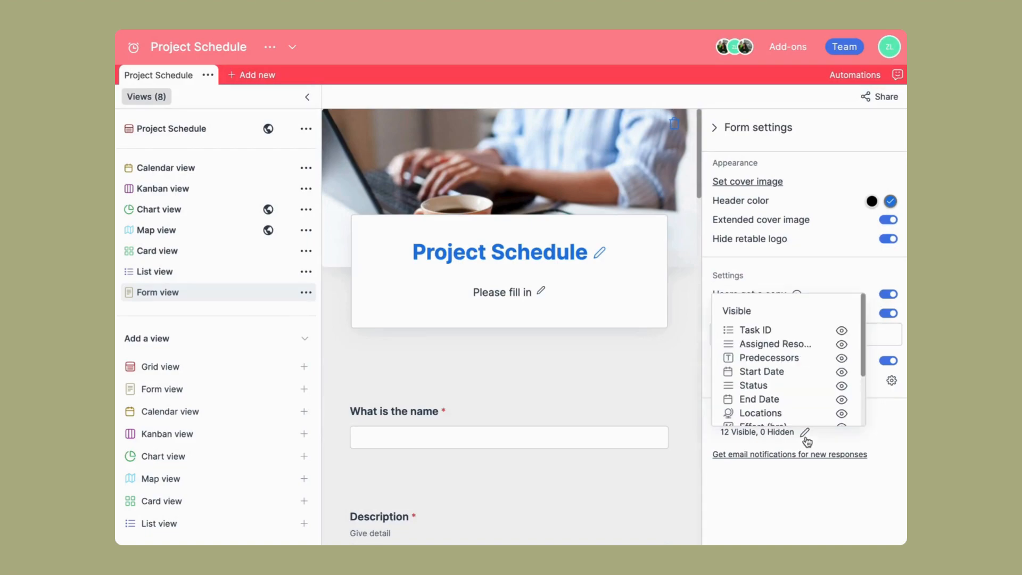
{"action": "left_click", "coordinate": [843, 345]}
{"action": "left_click", "coordinate": [841, 360]}
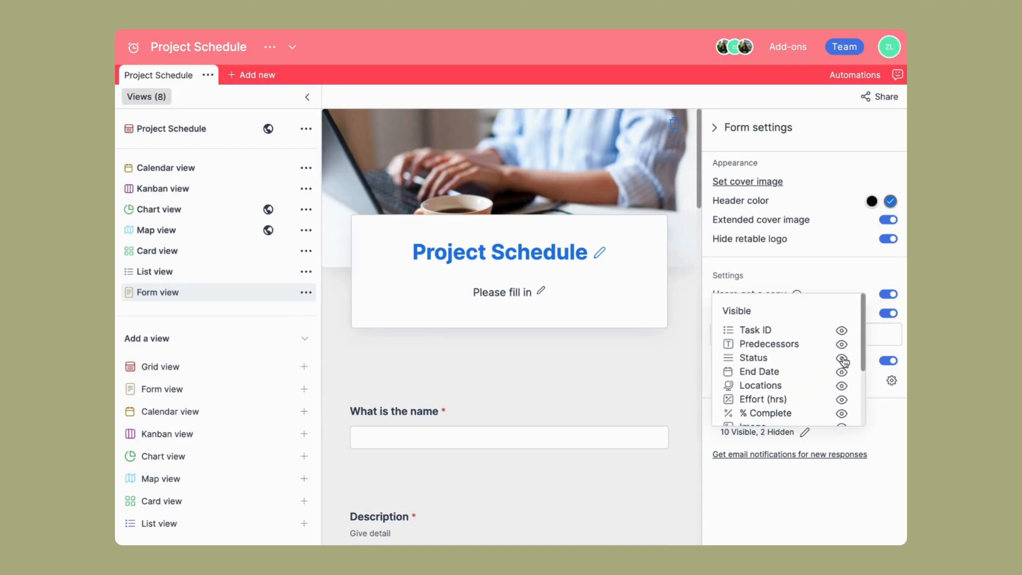
{"action": "left_click", "coordinate": [843, 373]}
{"action": "scroll", "coordinate": [844, 373], "scroll_direction": "down", "scroll_amount": 3}
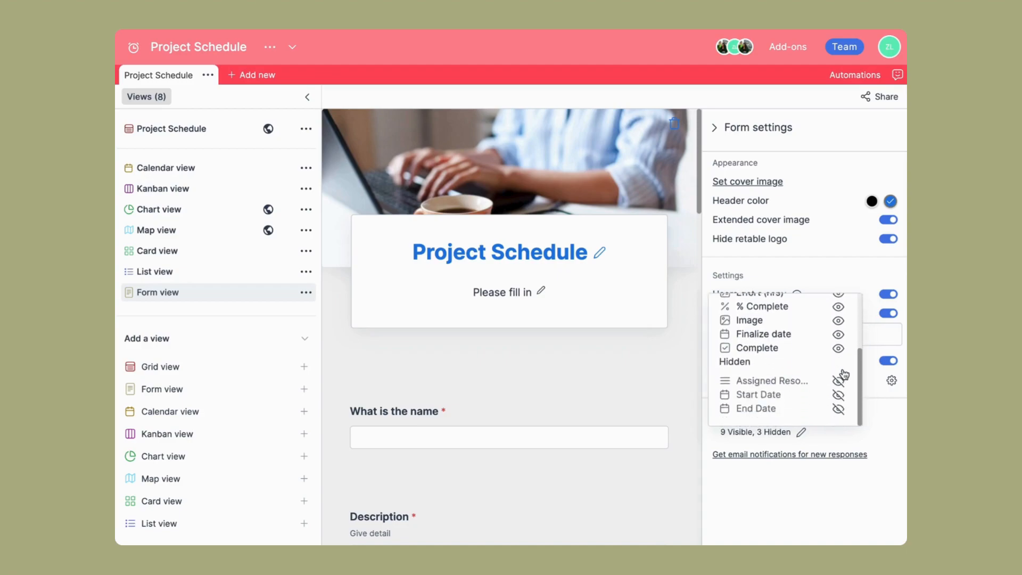
- Enable the public form and copy its share link to the clipboard
{"action": "left_click", "coordinate": [887, 97]}
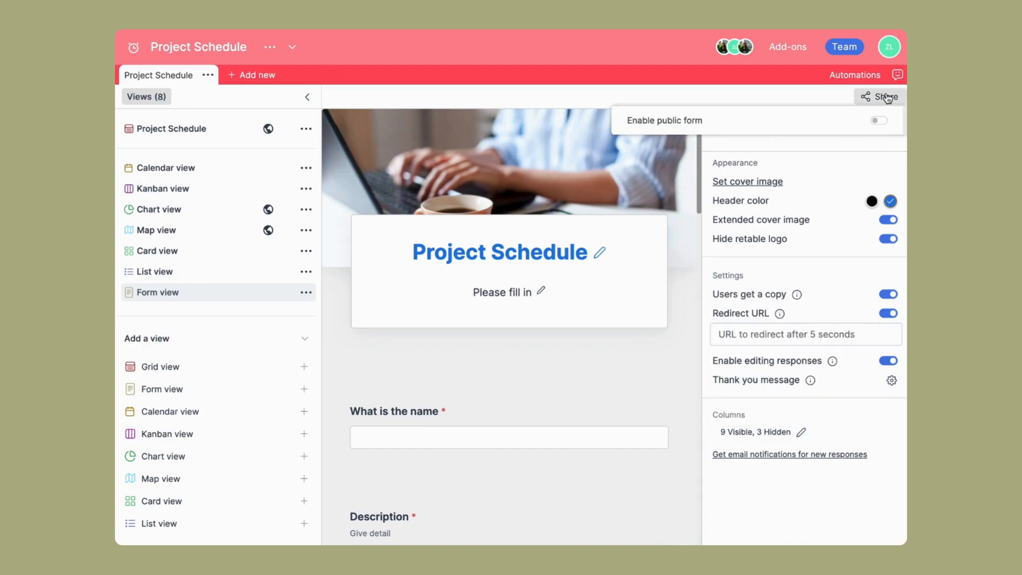
{"action": "left_click", "coordinate": [879, 122]}
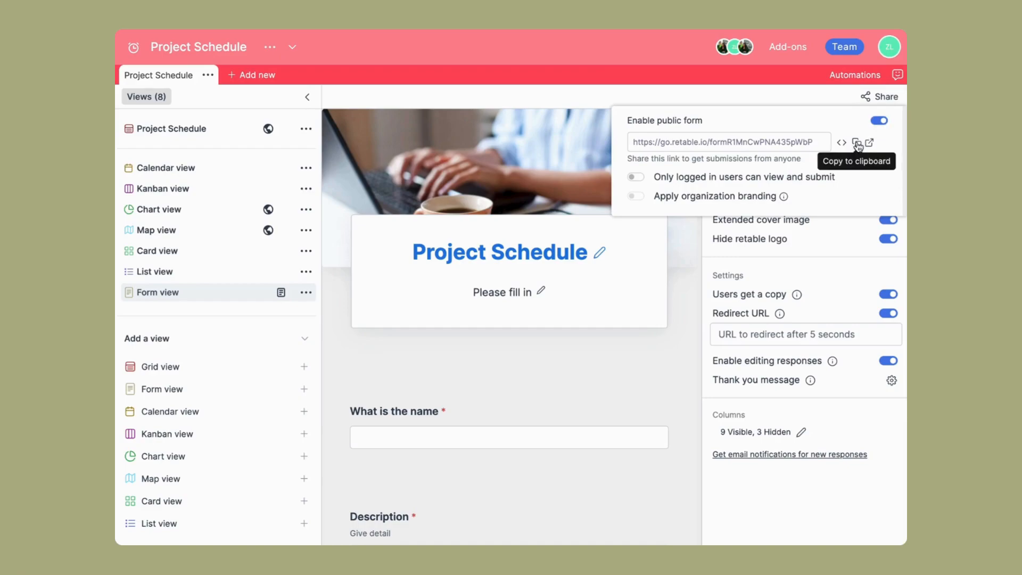
{"action": "left_click", "coordinate": [857, 143]}
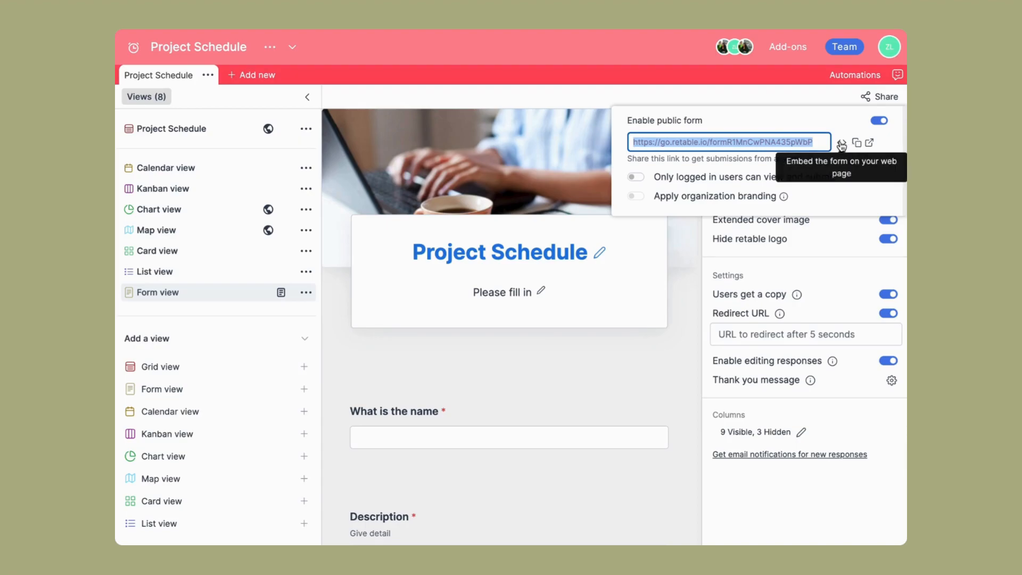
- Display the form's embed code and look through the embedded preview down to the Submit button
{"action": "left_click", "coordinate": [842, 143]}
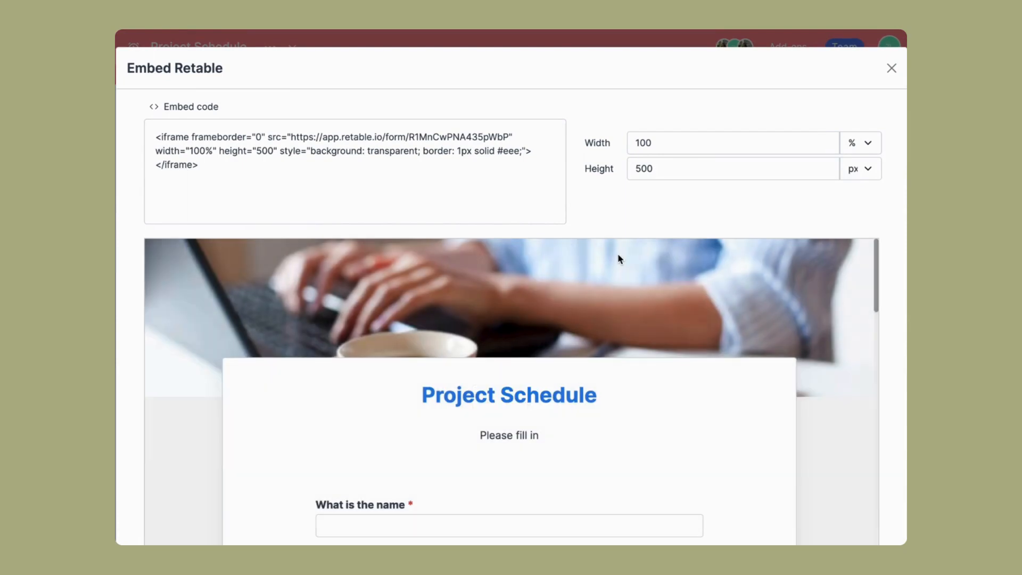
{"action": "scroll", "coordinate": [620, 259], "scroll_direction": "down", "scroll_amount": 15}
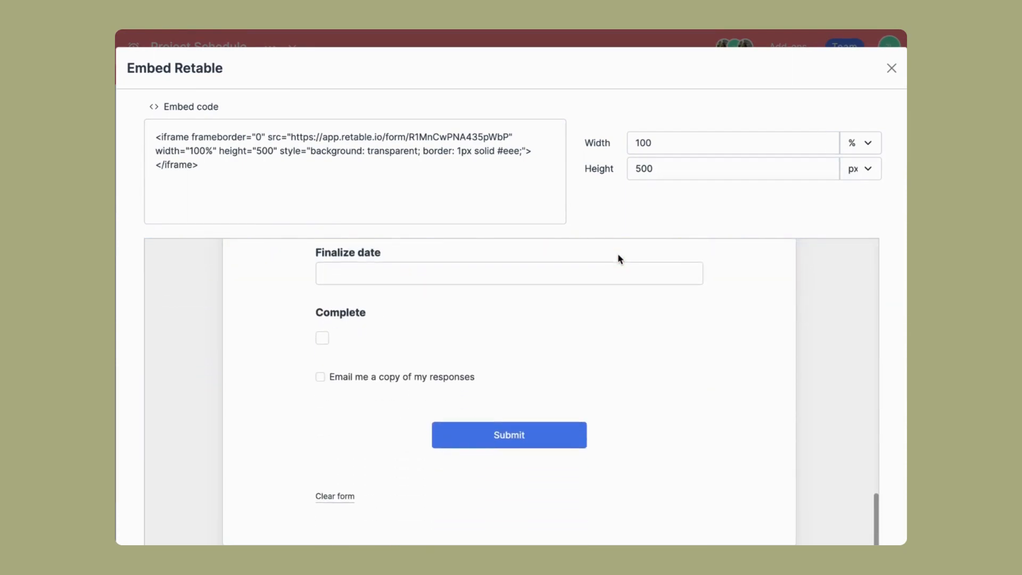
{"action": "scroll", "coordinate": [620, 259], "scroll_direction": "up", "scroll_amount": 15}
- Set the embedded form's width to 100% and height to 700 px, and look through the resized preview
{"action": "type", "text": "2"}
{"action": "key", "text": "BackSpace"}
{"action": "type", "text": "100"}
{"action": "type", "text": "700"}
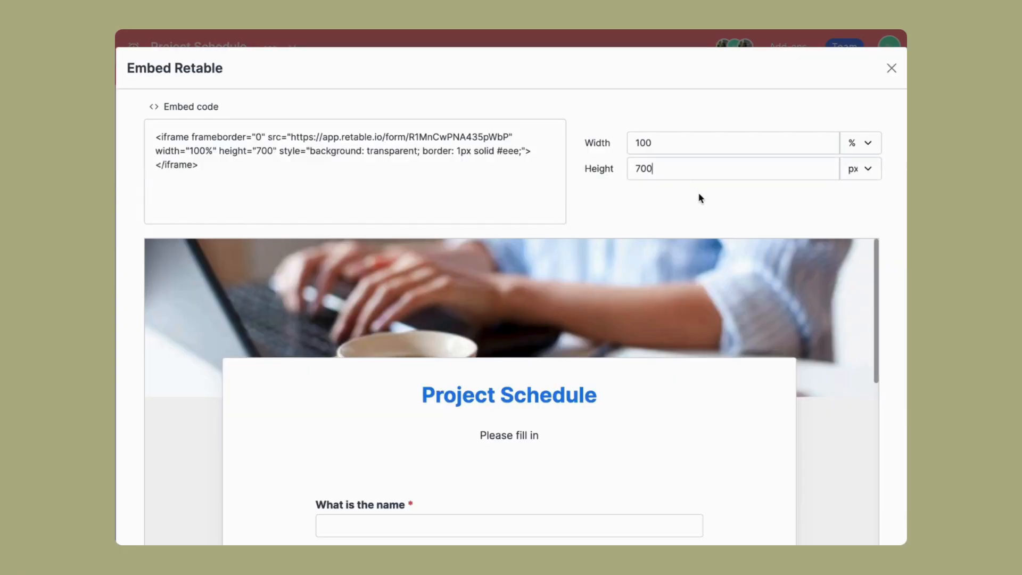
{"action": "scroll", "coordinate": [700, 198], "scroll_direction": "down", "scroll_amount": 15}
{"action": "scroll", "coordinate": [699, 198], "scroll_direction": "down", "scroll_amount": 3}
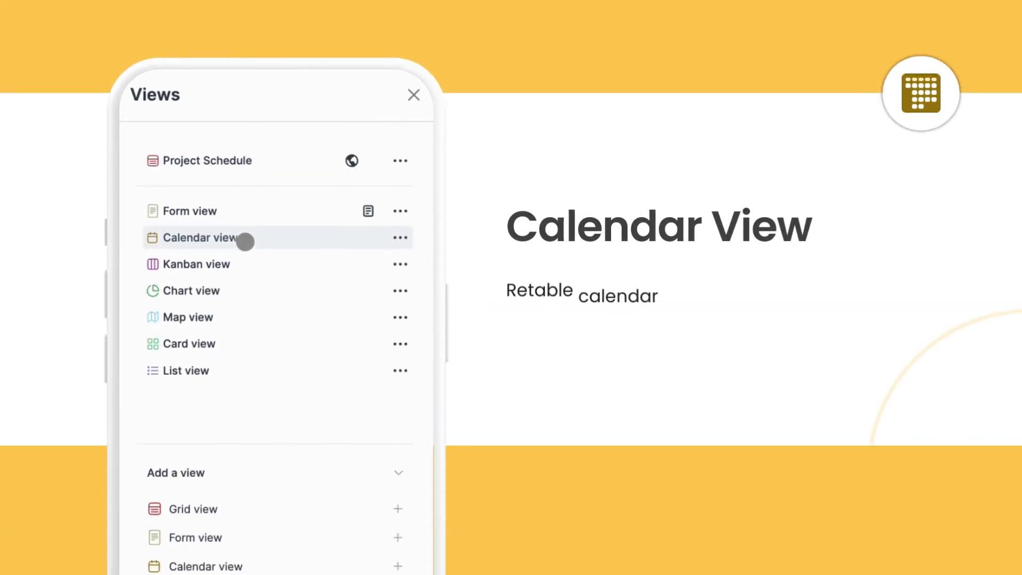
- Switch to the Calendar view and review the details of one record, including its location and image
{"action": "left_click", "coordinate": [246, 241]}
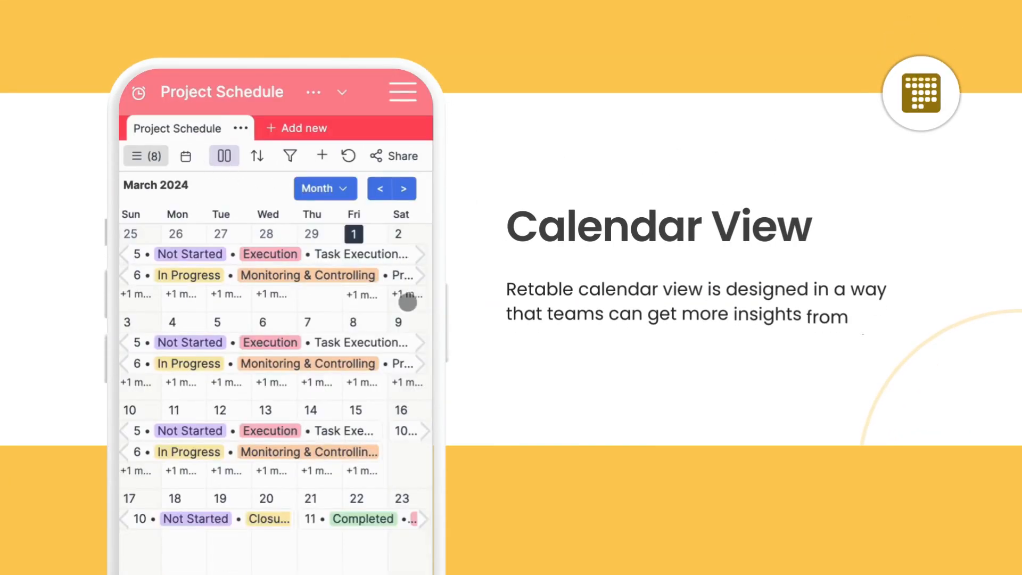
{"action": "left_click", "coordinate": [418, 253]}
{"action": "scroll", "coordinate": [276, 278], "scroll_direction": "down", "scroll_amount": 5}
{"action": "scroll", "coordinate": [277, 277], "scroll_direction": "down", "scroll_amount": 10}
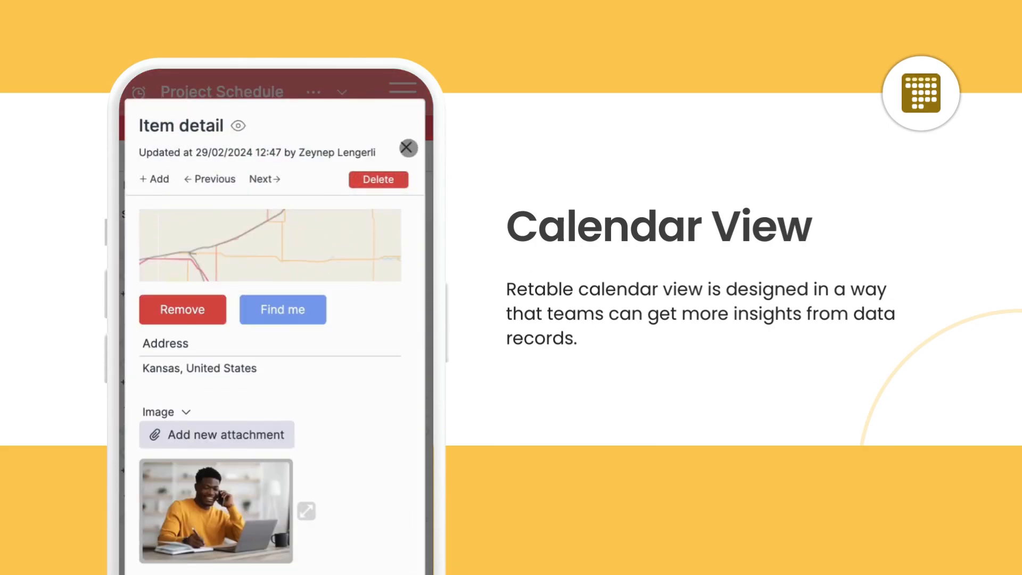
{"action": "left_click", "coordinate": [407, 147]}
- Hide the Task Name and Assigned Resource columns from the calendar entries
{"action": "left_click", "coordinate": [231, 157]}
{"action": "left_click", "coordinate": [181, 278]}
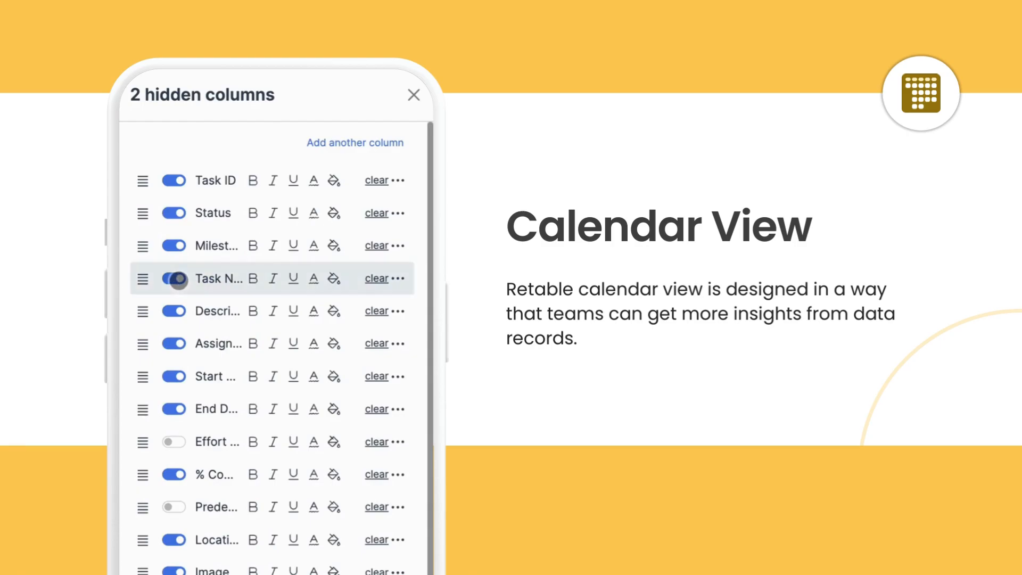
{"action": "left_click", "coordinate": [172, 343]}
{"action": "left_click", "coordinate": [414, 98]}
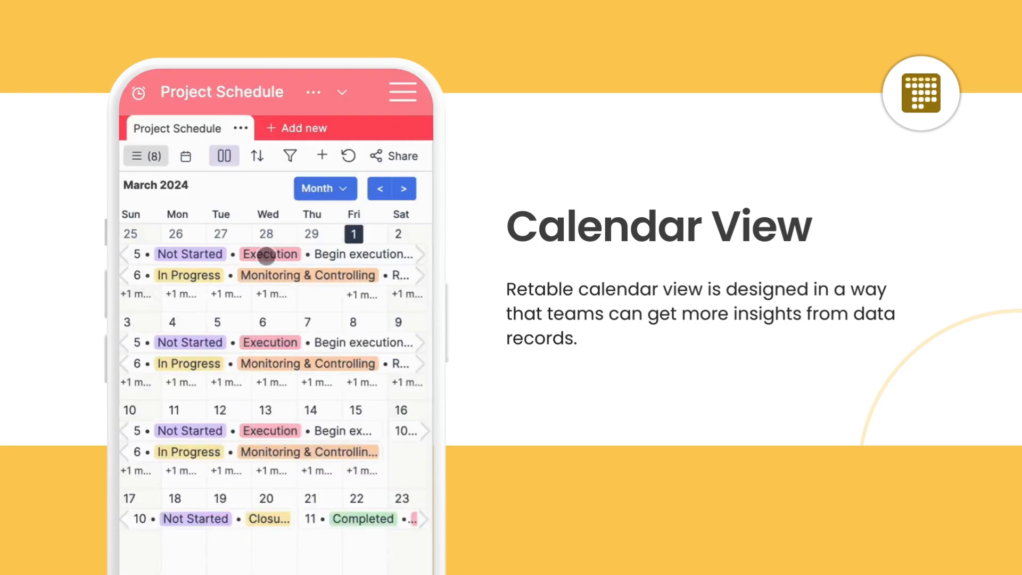
- Show the calendar by week and by day
{"action": "left_click", "coordinate": [334, 194]}
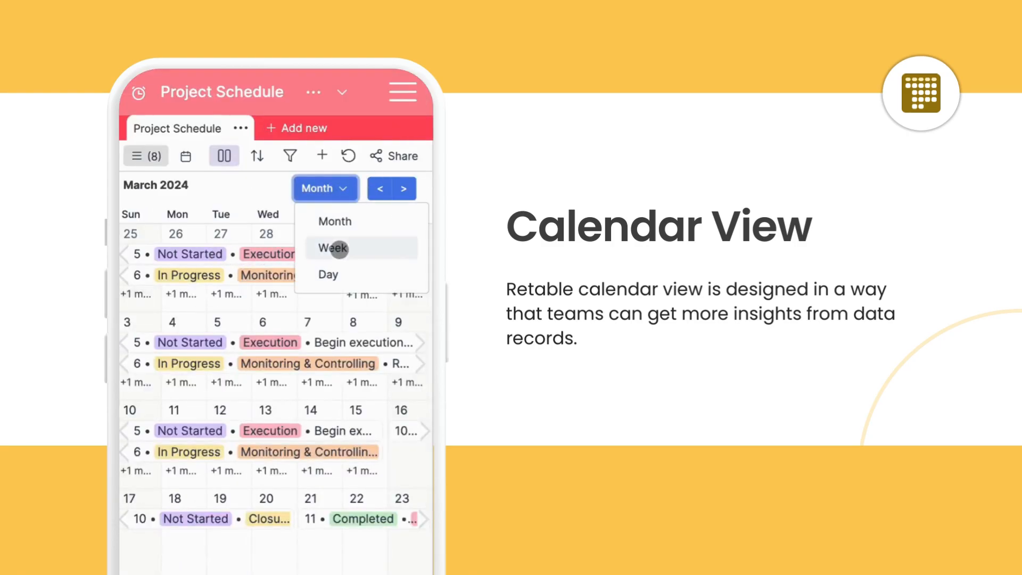
{"action": "left_click", "coordinate": [337, 247]}
{"action": "left_click", "coordinate": [345, 188]}
{"action": "left_click", "coordinate": [302, 276]}
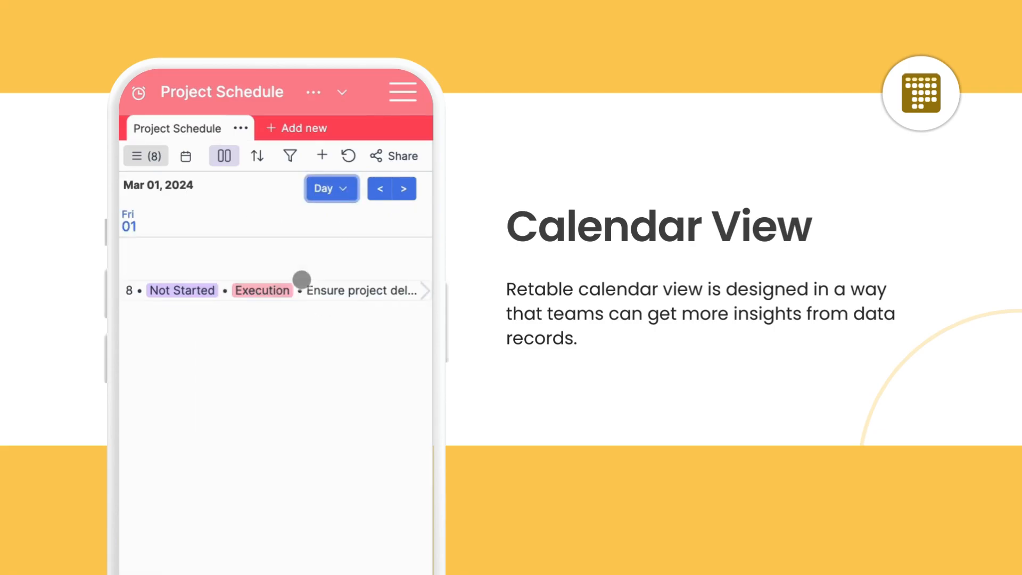
- Open the record shown in the calendar's day view and look through its details
{"action": "left_click", "coordinate": [265, 291]}
{"action": "scroll", "coordinate": [321, 301], "scroll_direction": "down", "scroll_amount": 12}
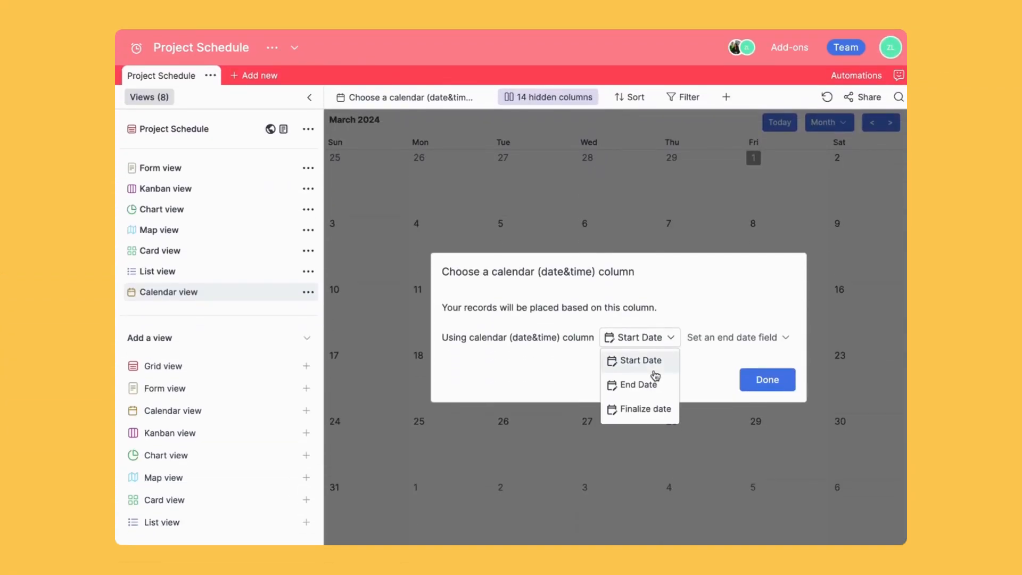
- Place the calendar records by a date range from Start Date to End Date
{"action": "left_click", "coordinate": [655, 369]}
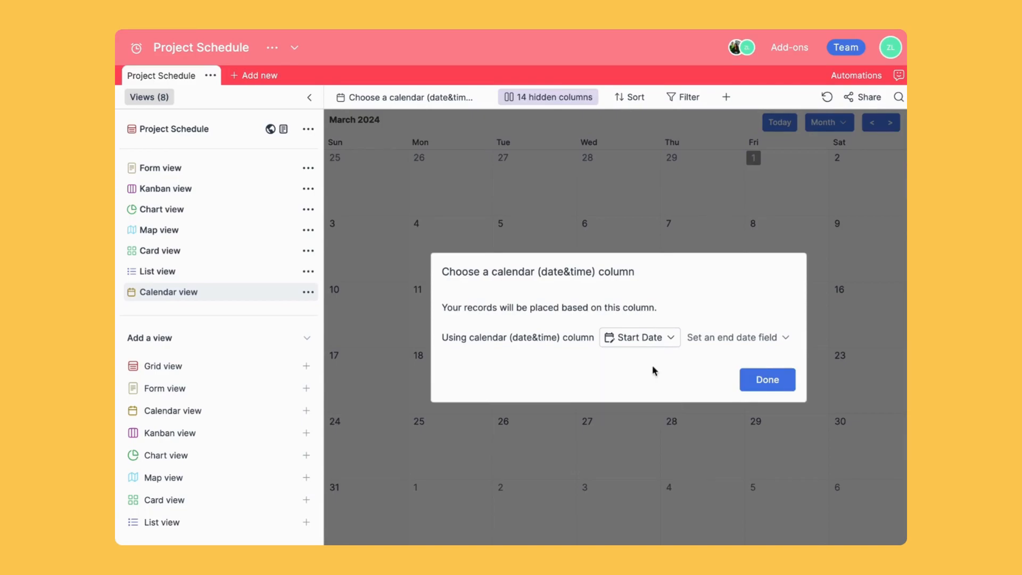
{"action": "left_click", "coordinate": [737, 338]}
{"action": "left_click", "coordinate": [737, 364]}
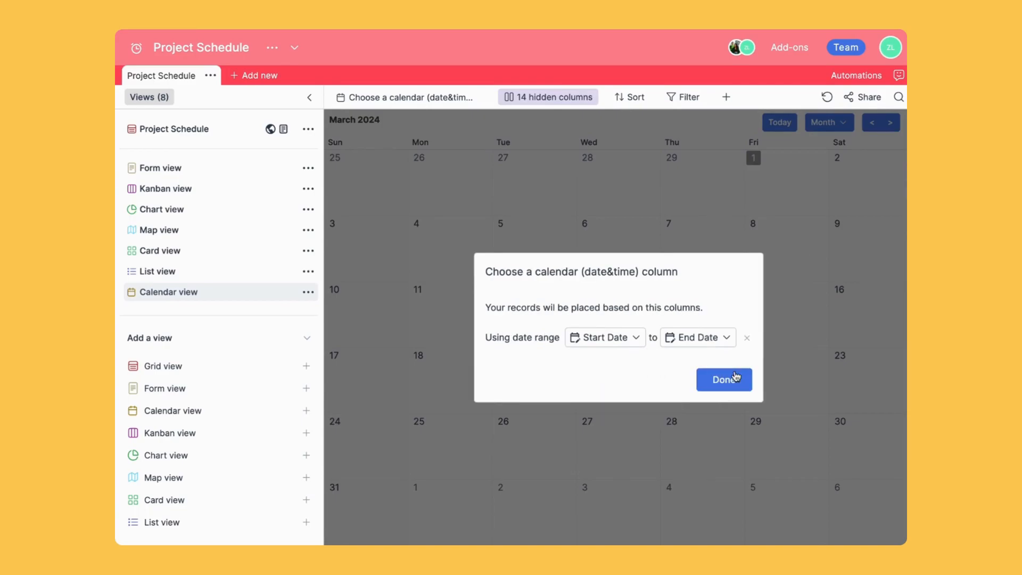
{"action": "left_click", "coordinate": [737, 384]}
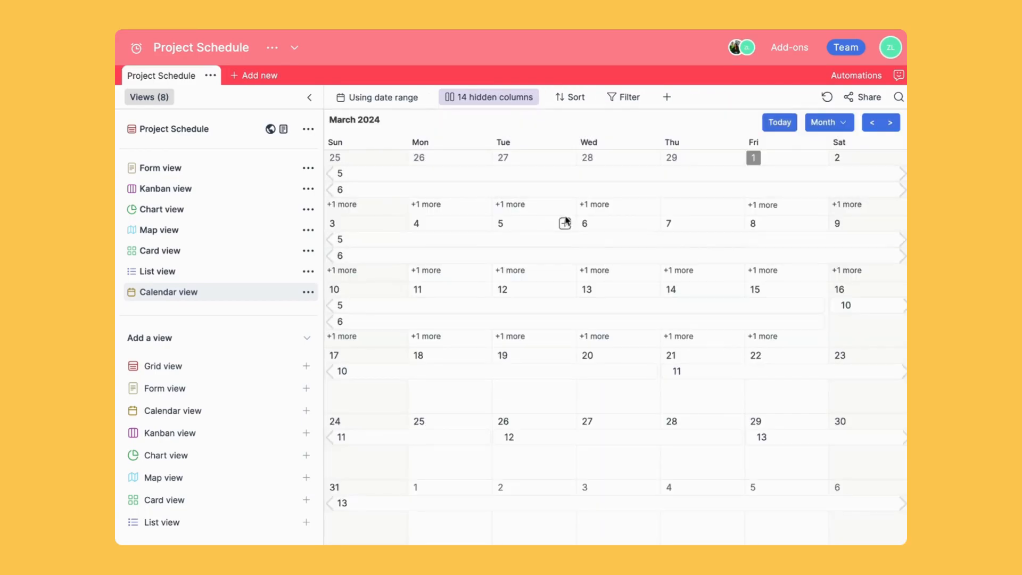
- Show the Task Name, Description, Status, Locations, % Complete and Complete columns on the calendar entries
{"action": "left_click", "coordinate": [501, 98]}
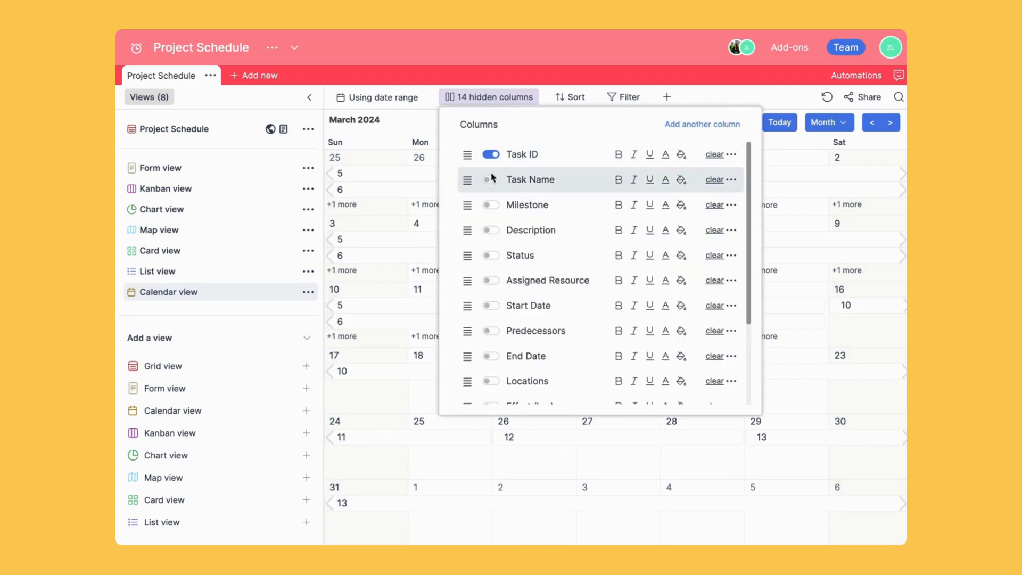
{"action": "left_click", "coordinate": [491, 180]}
{"action": "left_click", "coordinate": [491, 230]}
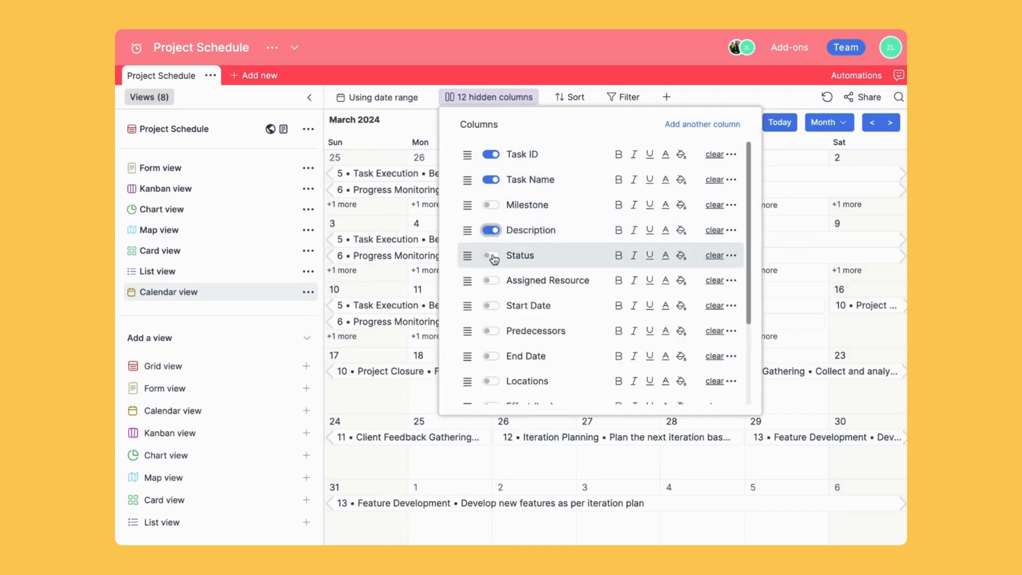
{"action": "left_click", "coordinate": [492, 260]}
{"action": "scroll", "coordinate": [494, 262], "scroll_direction": "down", "scroll_amount": 3}
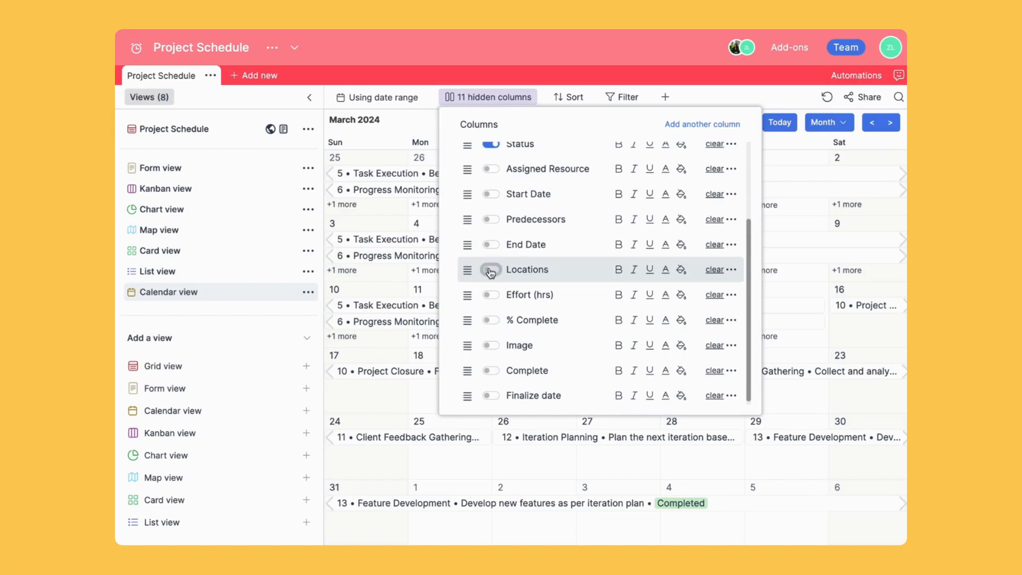
{"action": "left_click", "coordinate": [491, 271]}
{"action": "left_click", "coordinate": [492, 317]}
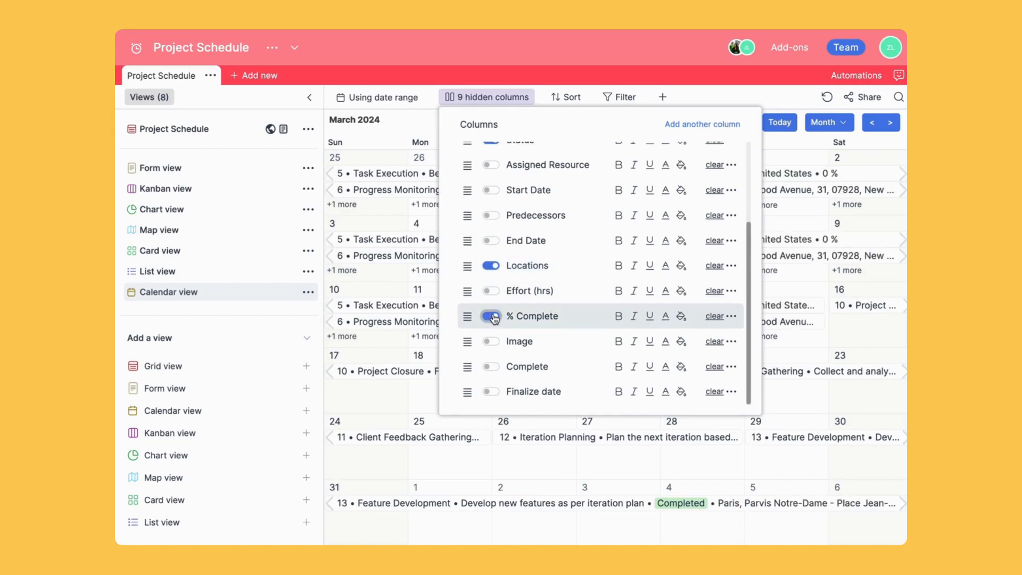
{"action": "left_click", "coordinate": [760, 98]}
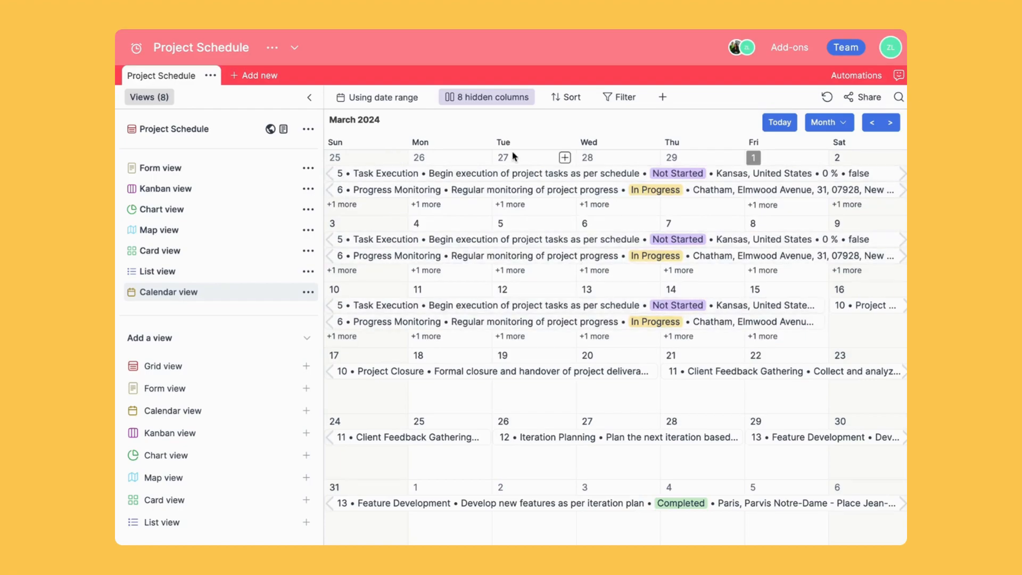
- Format the calendar entries with Task ID in bold, Task Name in italic and Status underlined
{"action": "left_click", "coordinate": [479, 99]}
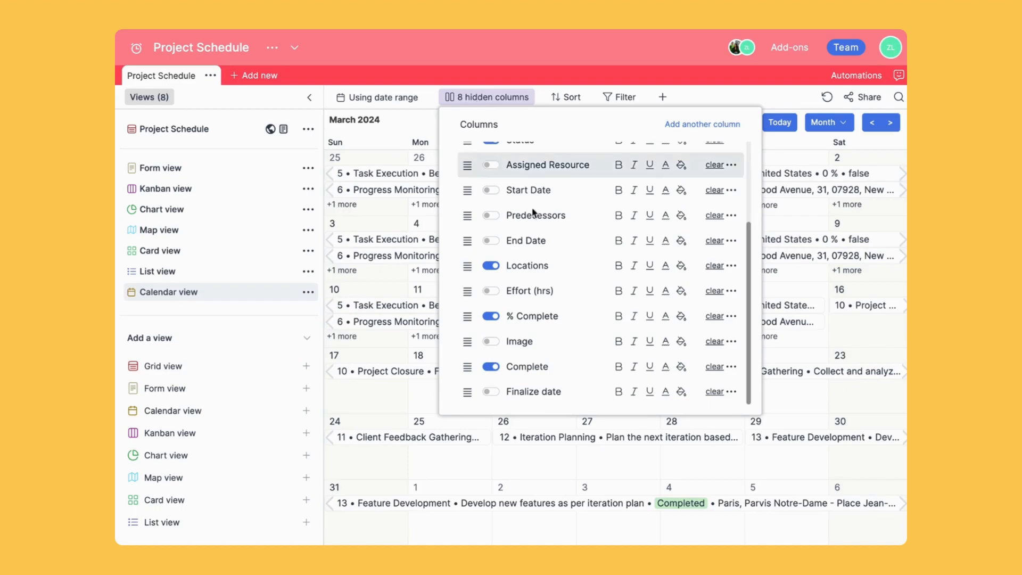
{"action": "scroll", "coordinate": [525, 195], "scroll_direction": "up", "scroll_amount": 3}
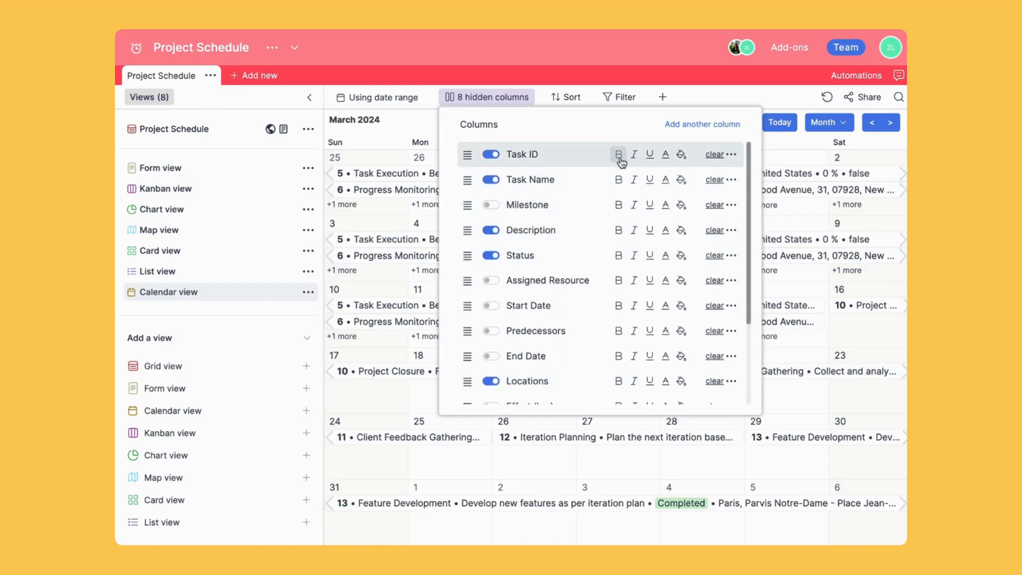
{"action": "left_click", "coordinate": [634, 179]}
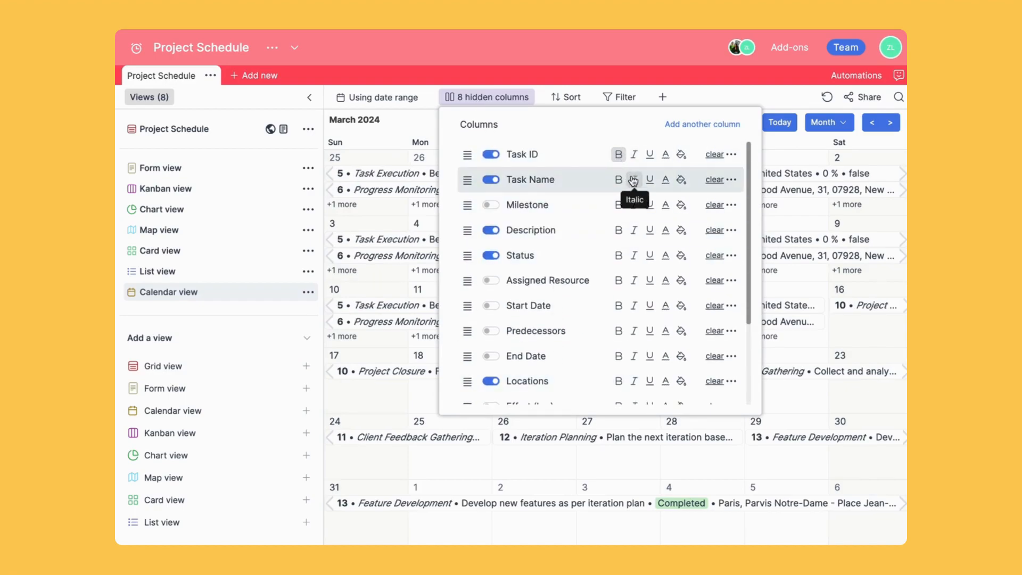
{"action": "left_click", "coordinate": [655, 258]}
{"action": "left_click", "coordinate": [685, 97]}
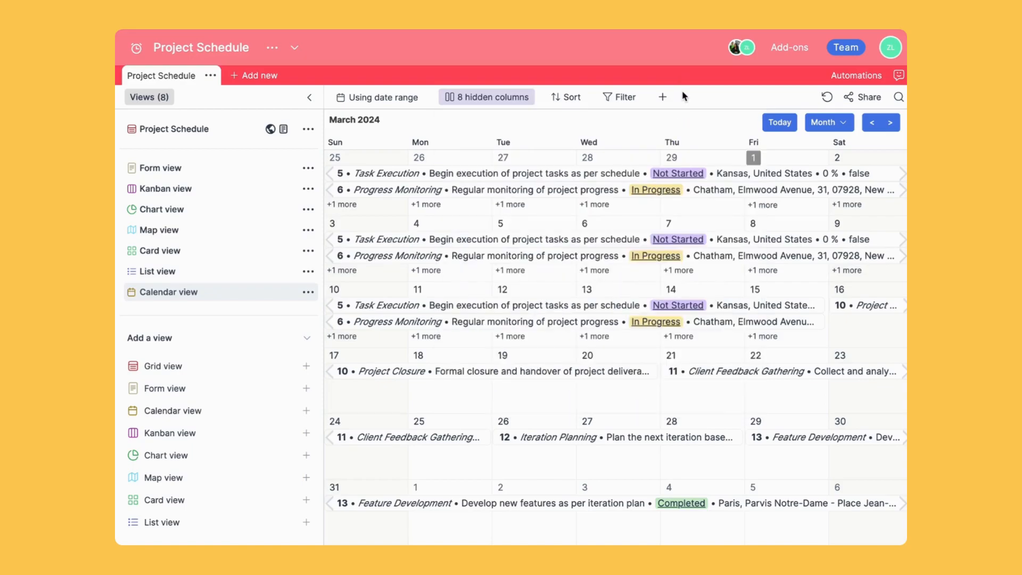
- Add a new calendar item with the task name Task Execution and the status In Progress
{"action": "left_click", "coordinate": [397, 205]}
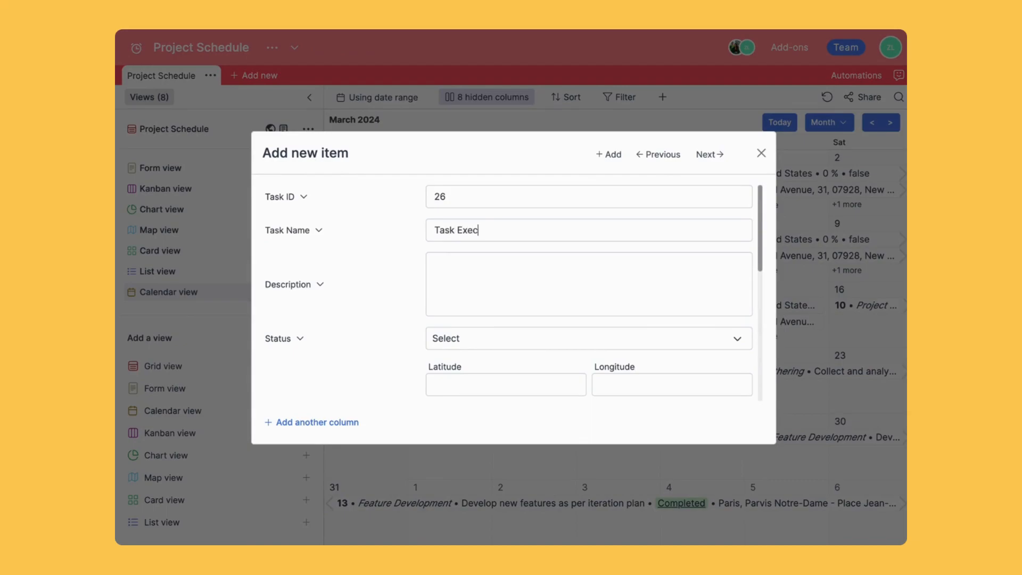
{"action": "scroll", "coordinate": [548, 278], "scroll_direction": "down", "scroll_amount": 5}
{"action": "scroll", "coordinate": [548, 279], "scroll_direction": "up", "scroll_amount": 5}
{"action": "left_click", "coordinate": [532, 338]}
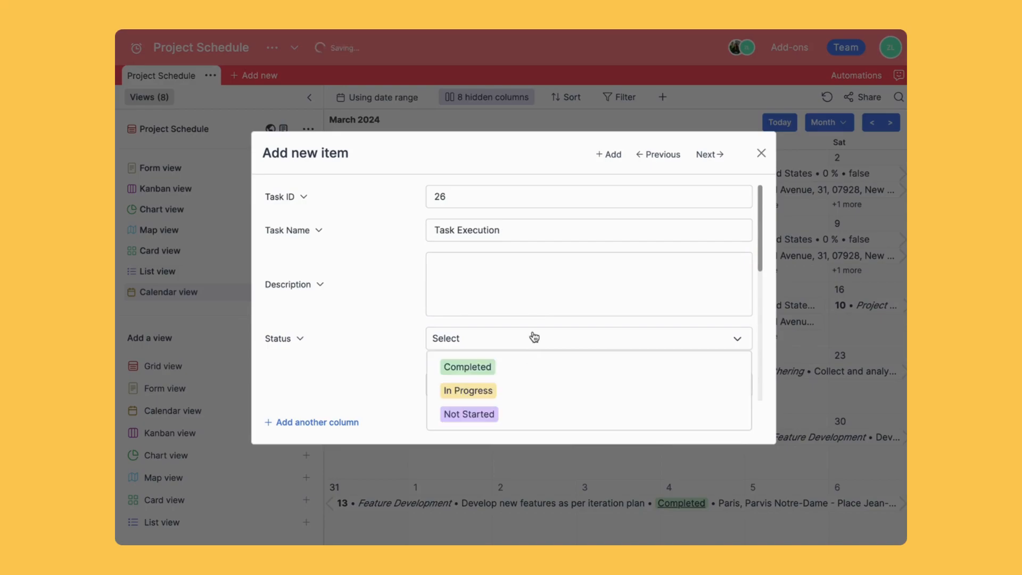
{"action": "left_click", "coordinate": [521, 390]}
{"action": "left_click", "coordinate": [719, 156]}
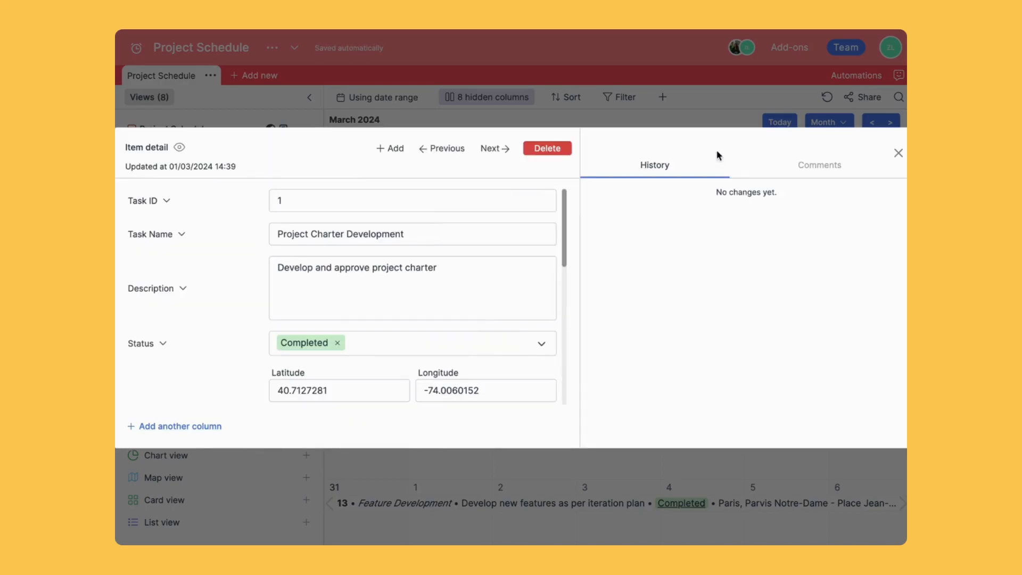
{"action": "left_click", "coordinate": [728, 102]}
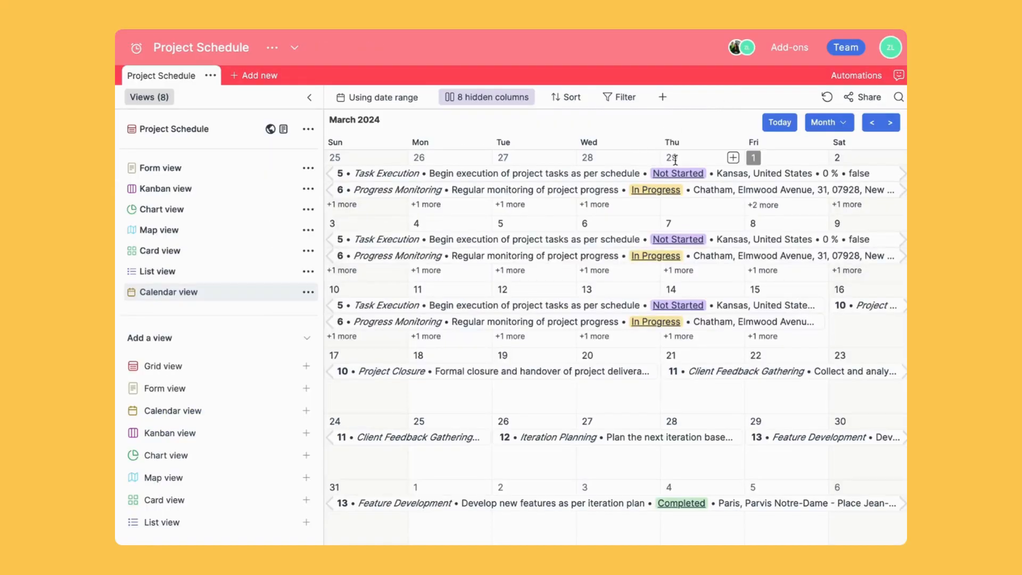
- Review the details of the Task Execution record with Task ID 5, including its hidden columns
{"action": "left_click", "coordinate": [607, 176]}
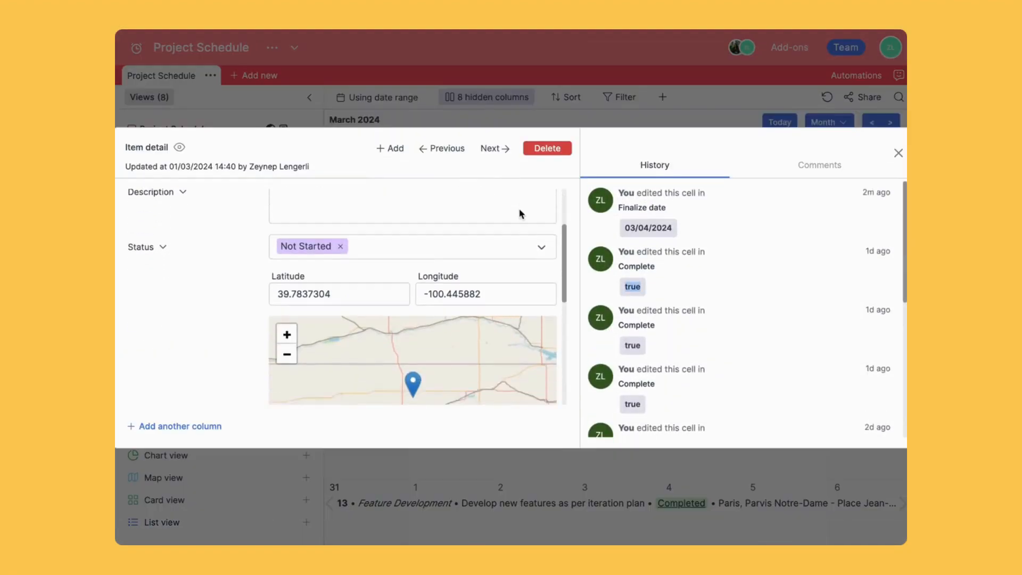
{"action": "scroll", "coordinate": [520, 213], "scroll_direction": "down", "scroll_amount": 5}
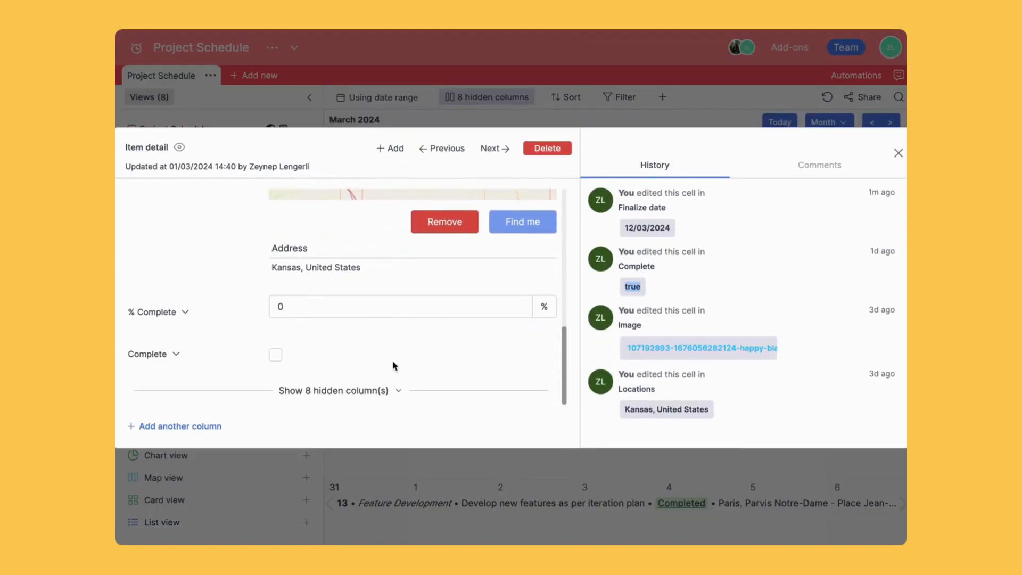
{"action": "left_click", "coordinate": [372, 391]}
{"action": "scroll", "coordinate": [421, 392], "scroll_direction": "down", "scroll_amount": 10}
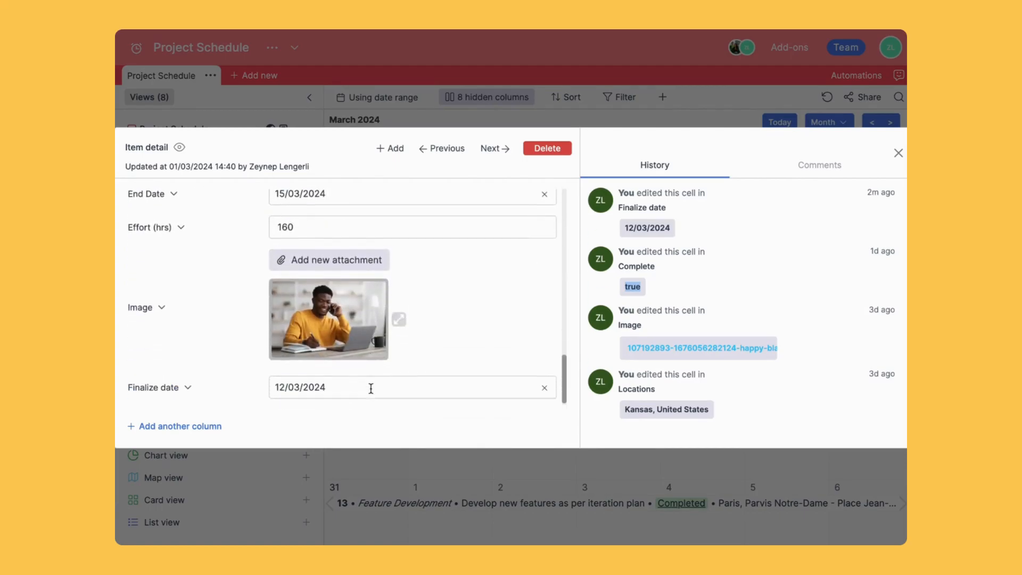
{"action": "left_click", "coordinate": [396, 471]}
- Change the end field of the calendar's date range to Finalize date
{"action": "left_click", "coordinate": [408, 99]}
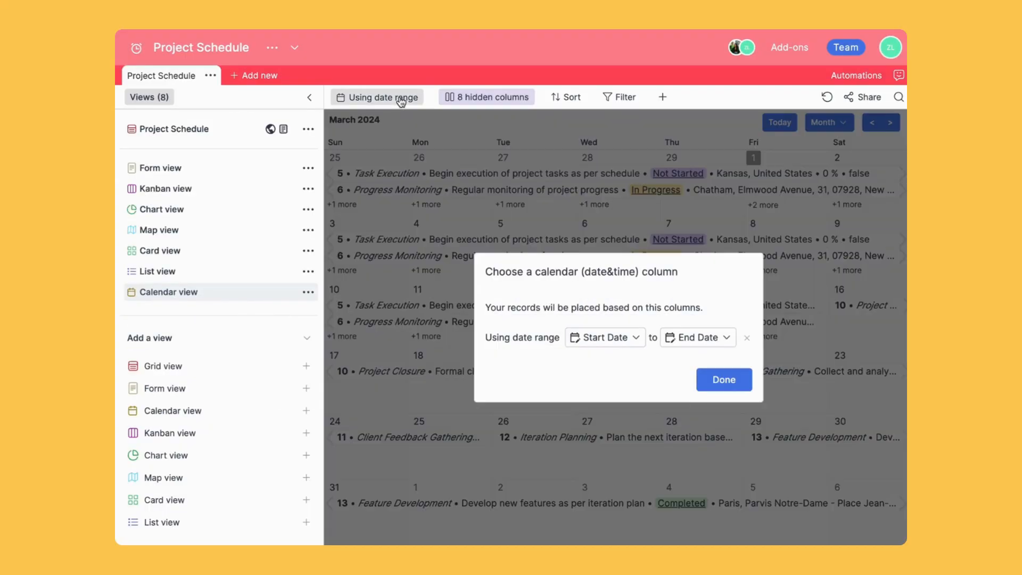
{"action": "left_click", "coordinate": [691, 340]}
{"action": "left_click", "coordinate": [699, 385]}
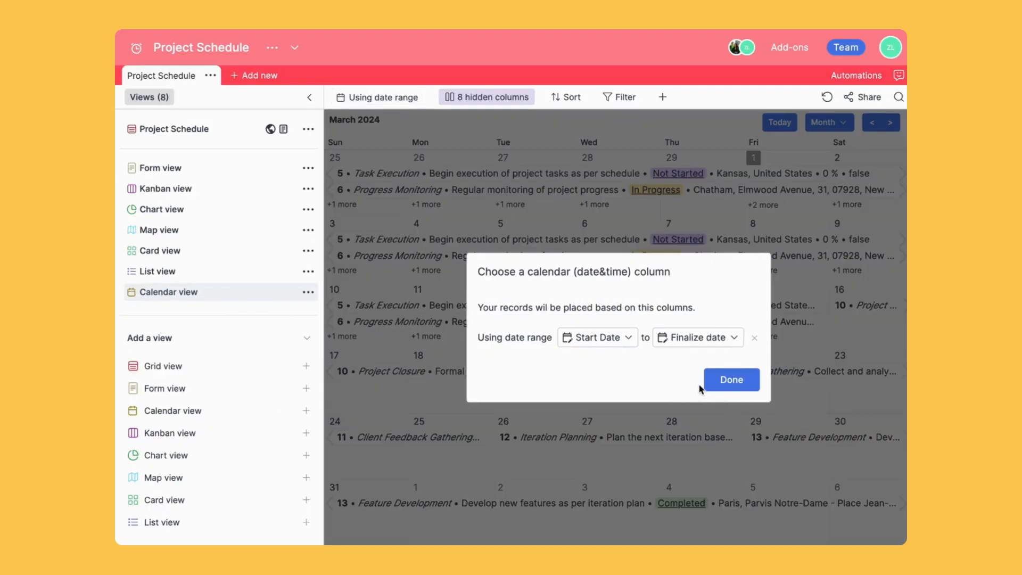
{"action": "left_click", "coordinate": [745, 382]}
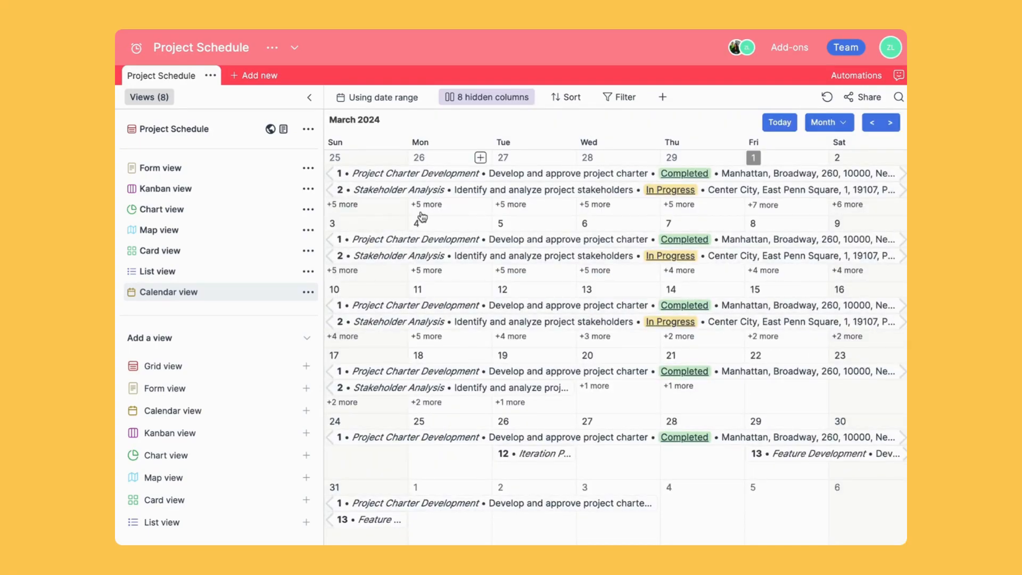
{"action": "left_click", "coordinate": [823, 122]}
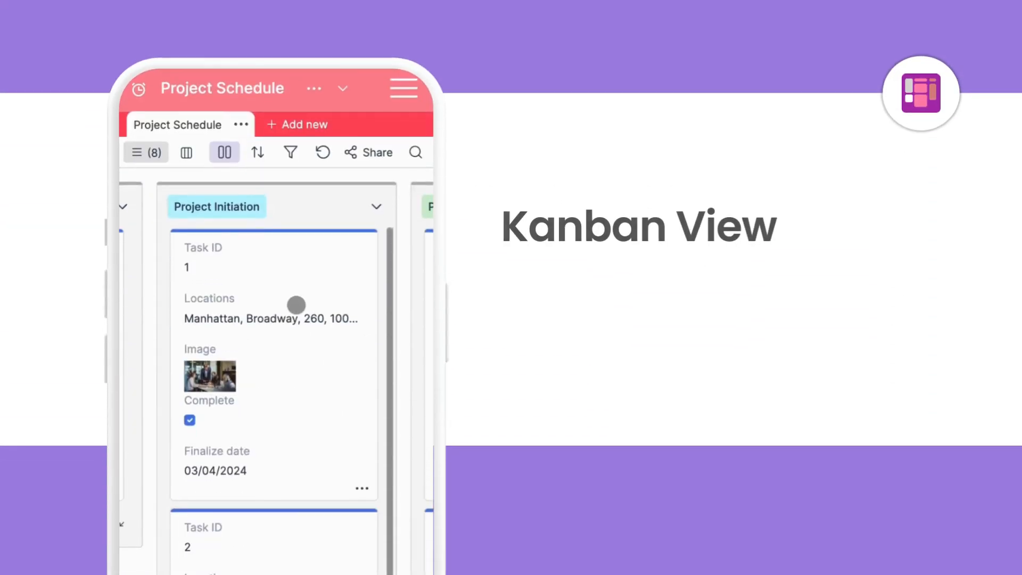
- Look through the cards and milestone stacks of the Kanban view, starting from Project Initiation
{"action": "scroll", "coordinate": [296, 305], "scroll_direction": "down", "scroll_amount": 2}
{"action": "scroll", "coordinate": [296, 305], "scroll_direction": "right", "scroll_amount": 4}
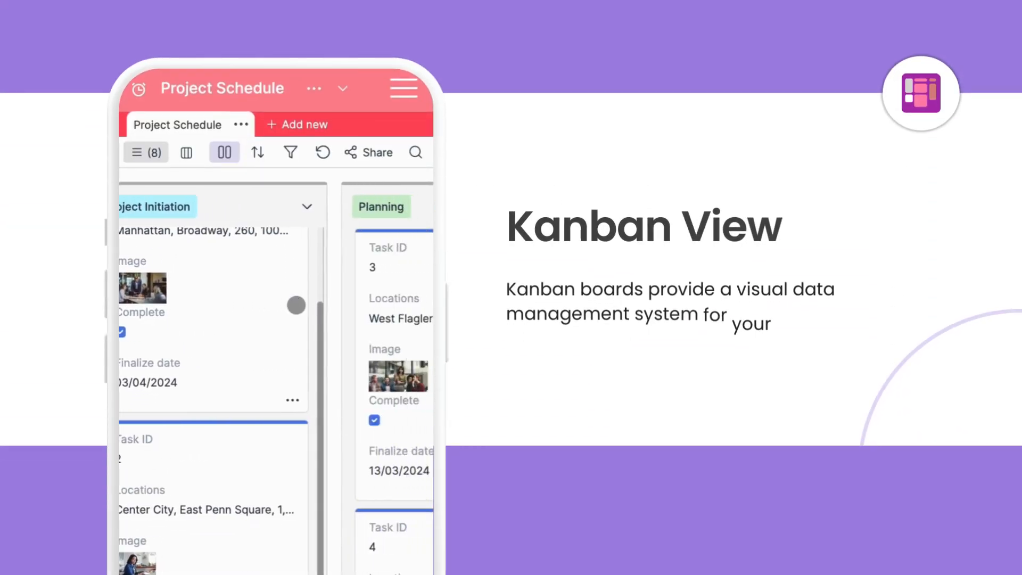
{"action": "scroll", "coordinate": [296, 305], "scroll_direction": "down", "scroll_amount": 3}
{"action": "scroll", "coordinate": [296, 305], "scroll_direction": "right", "scroll_amount": 4}
{"action": "scroll", "coordinate": [296, 305], "scroll_direction": "down", "scroll_amount": 1}
{"action": "scroll", "coordinate": [296, 305], "scroll_direction": "down", "scroll_amount": 6}
- Review the details of the Kanban card with Task ID 11, and look at the Closure stack
{"action": "left_click", "coordinate": [296, 305]}
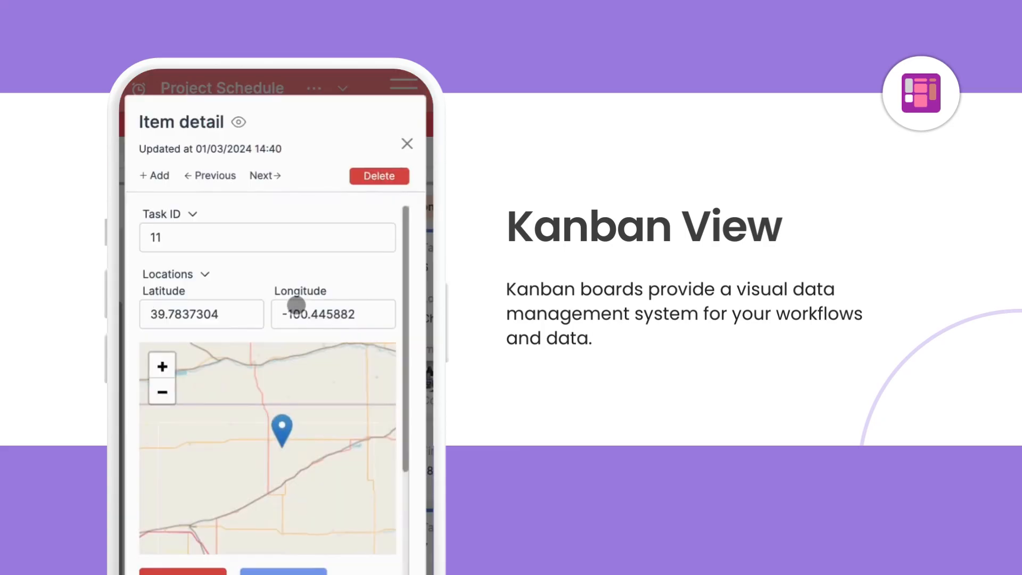
{"action": "scroll", "coordinate": [296, 305], "scroll_direction": "down", "scroll_amount": 6}
{"action": "left_click", "coordinate": [407, 144]}
{"action": "scroll", "coordinate": [259, 319], "scroll_direction": "right", "scroll_amount": 6}
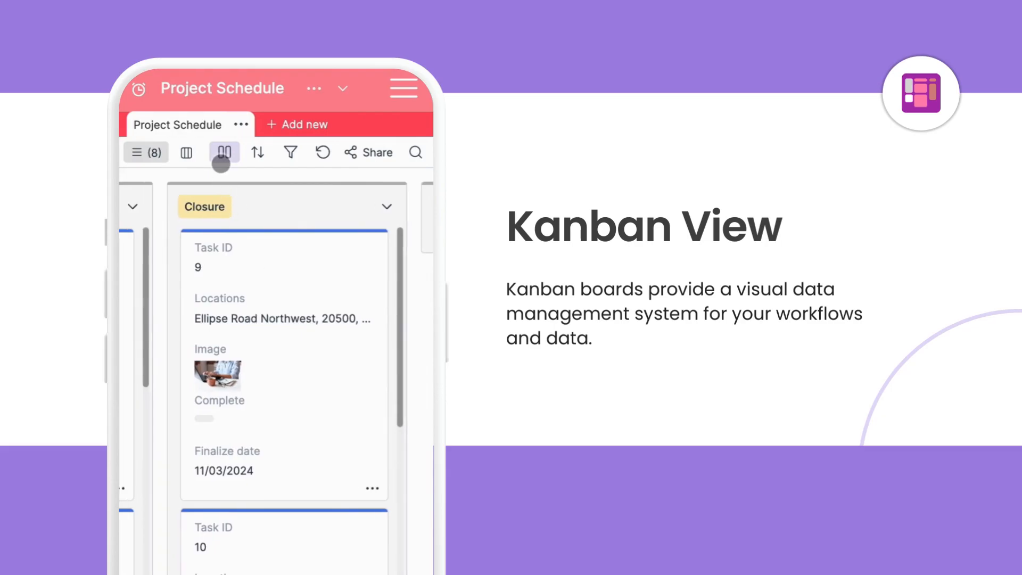
- Show the Status column on the Kanban cards and look back through the stacks
{"action": "left_click", "coordinate": [222, 155]}
{"action": "left_click", "coordinate": [168, 237]}
{"action": "left_click", "coordinate": [415, 101]}
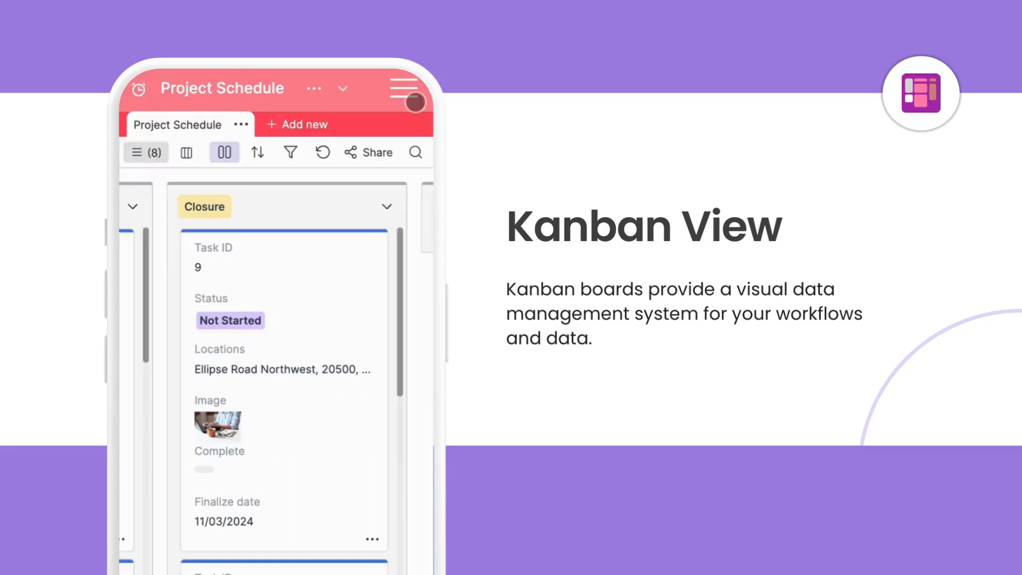
{"action": "scroll", "coordinate": [308, 368], "scroll_direction": "left", "scroll_amount": 10}
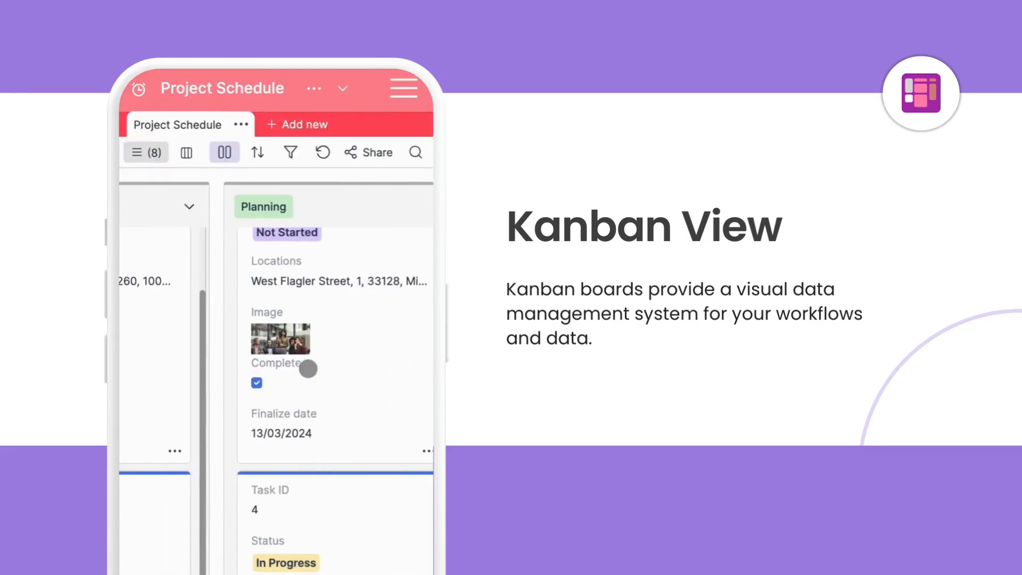
{"action": "scroll", "coordinate": [307, 368], "scroll_direction": "left", "scroll_amount": 5}
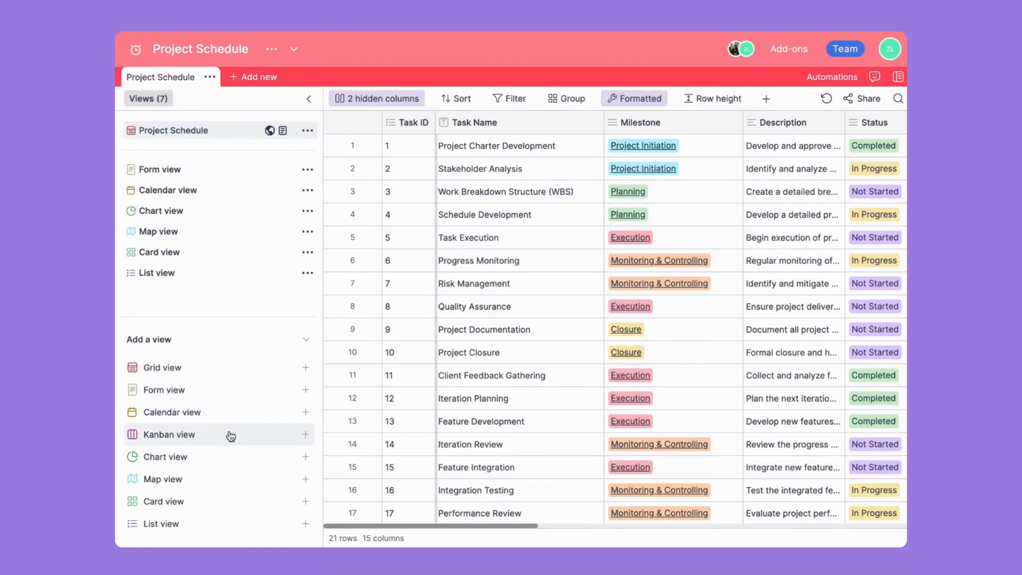
- Add a new Kanban view to the Project Schedule table with its records stacked by Status
{"action": "mouse_move", "coordinate": [232, 437]}
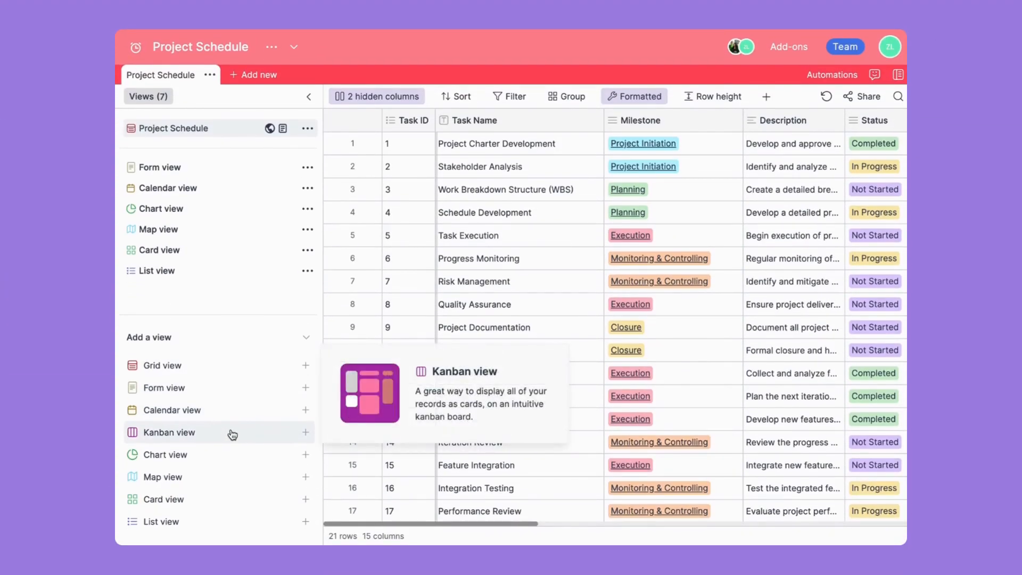
{"action": "left_click", "coordinate": [232, 435]}
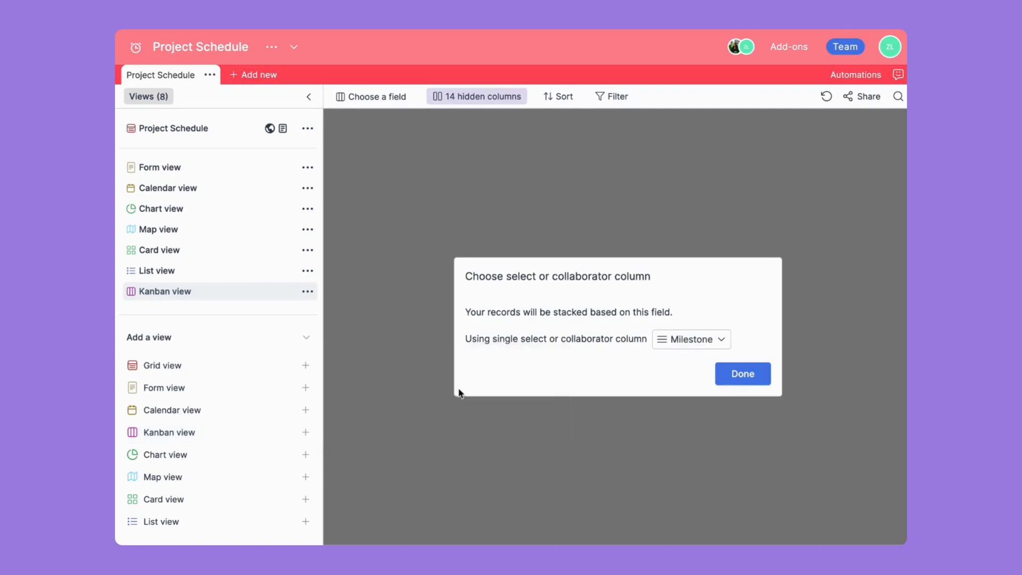
{"action": "left_click", "coordinate": [685, 351]}
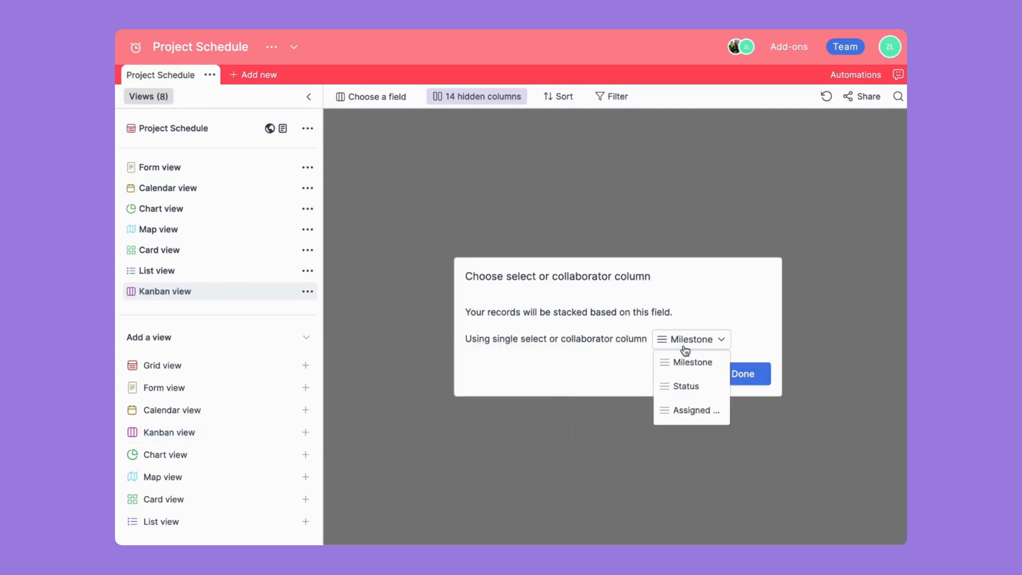
{"action": "left_click", "coordinate": [694, 385]}
{"action": "left_click", "coordinate": [740, 379]}
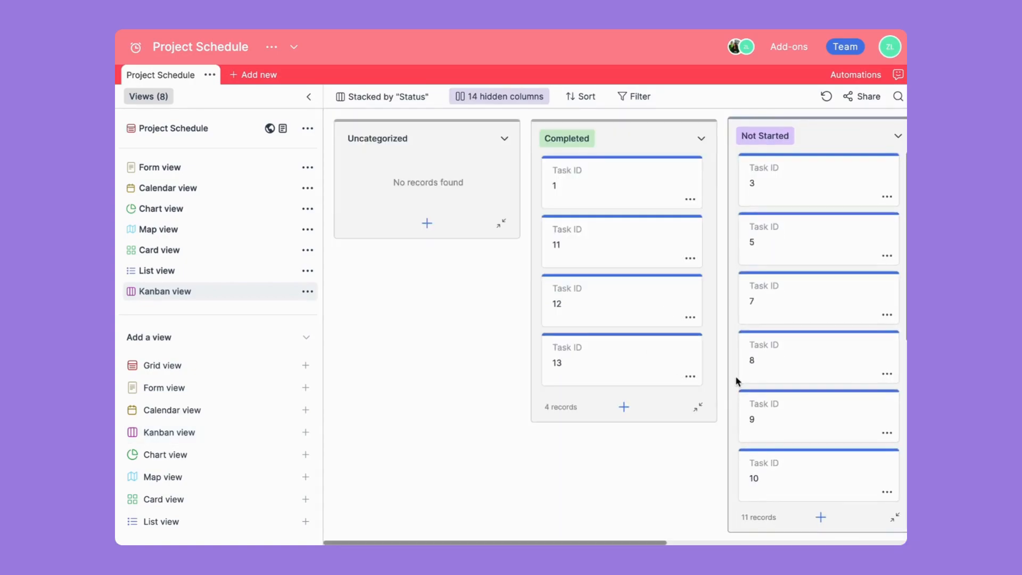
{"action": "scroll", "coordinate": [628, 293], "scroll_direction": "right", "scroll_amount": 5}
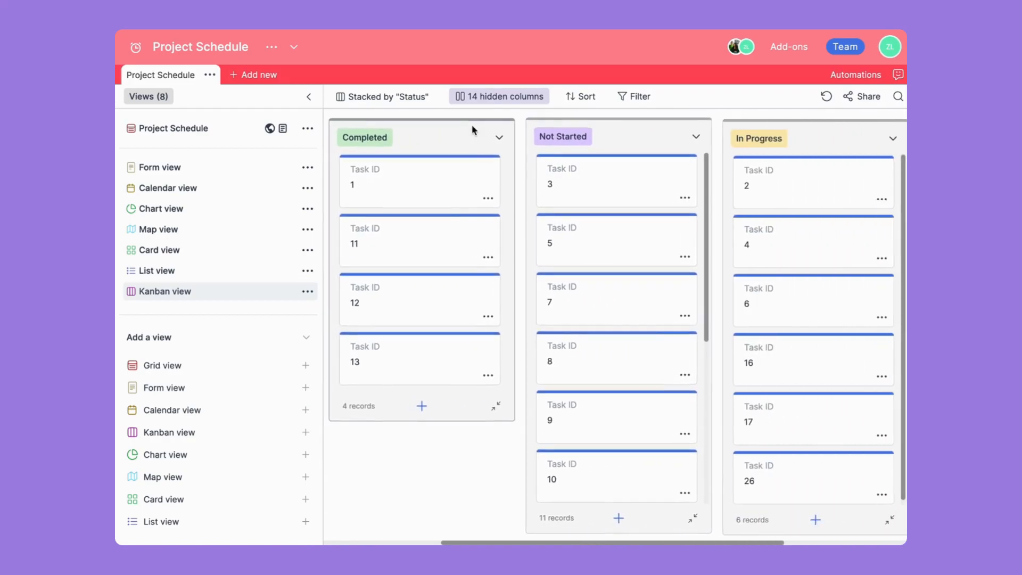
- Show the Task Name, Milestone, Description, Status, Start Date, Locations, % Complete and Image columns on the Kanban cards
{"action": "left_click", "coordinate": [477, 99]}
{"action": "left_click", "coordinate": [501, 200]}
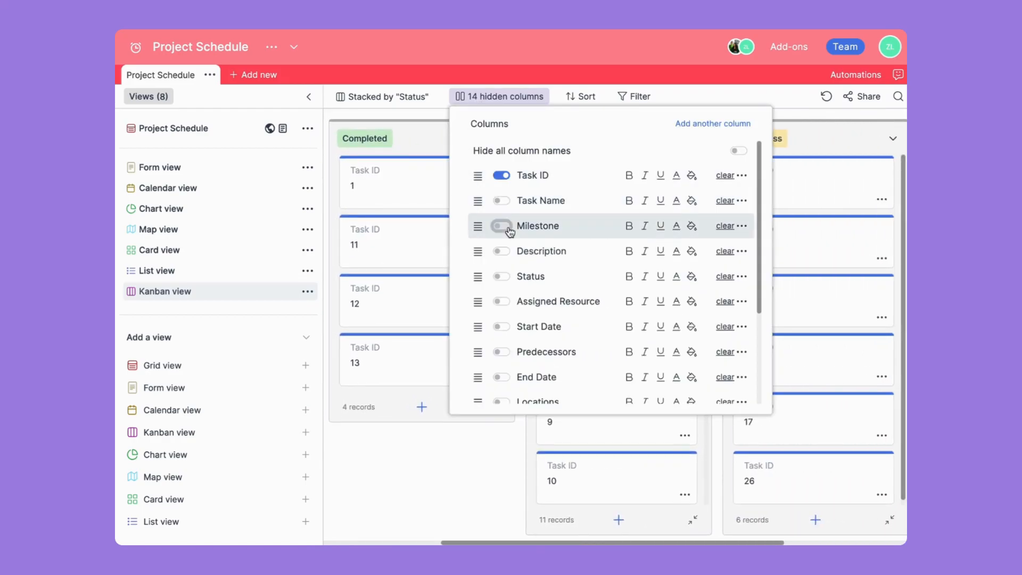
{"action": "left_click", "coordinate": [501, 226]}
{"action": "left_click", "coordinate": [501, 251]}
{"action": "left_click", "coordinate": [503, 278]}
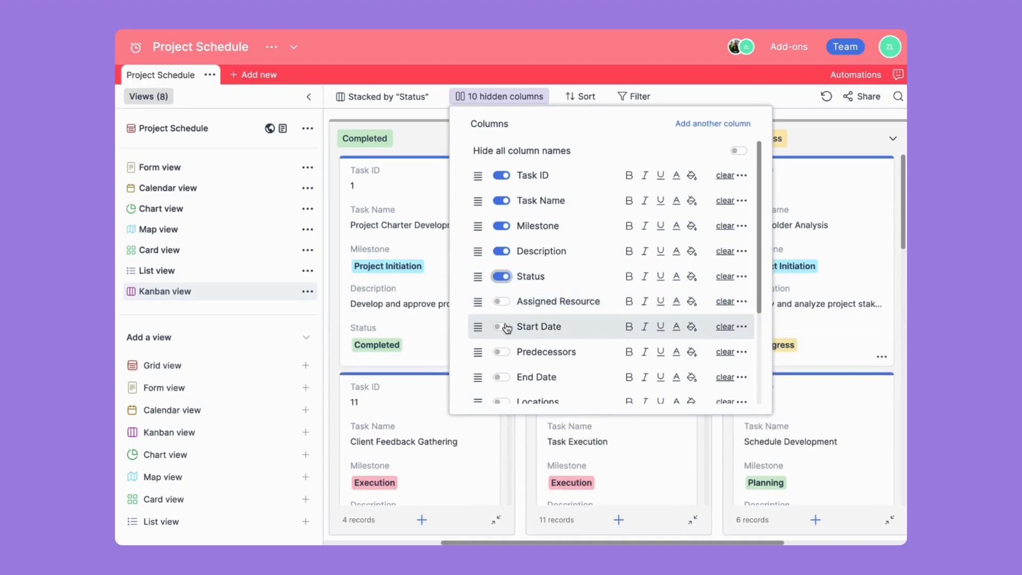
{"action": "left_click", "coordinate": [503, 327]}
{"action": "scroll", "coordinate": [503, 327], "scroll_direction": "down", "scroll_amount": 3}
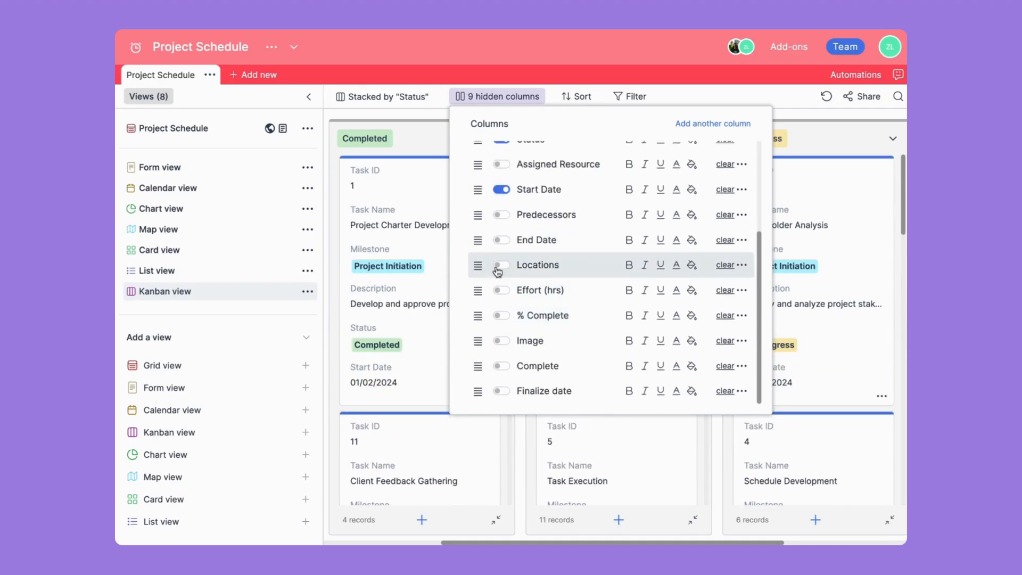
{"action": "left_click", "coordinate": [501, 315]}
{"action": "left_click", "coordinate": [501, 341]}
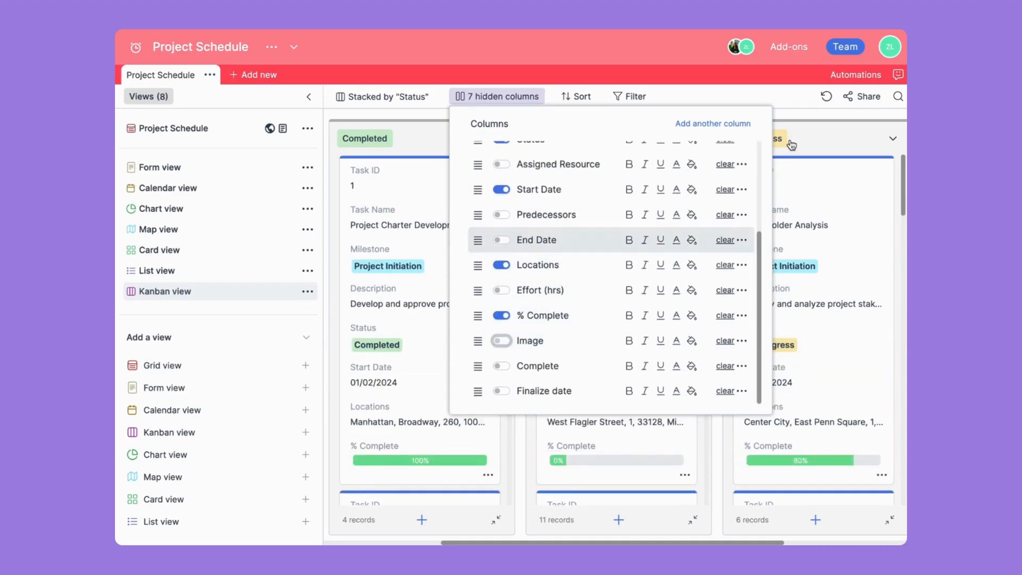
{"action": "left_click", "coordinate": [745, 99]}
- Reorder the Kanban stacks to In Progress, Completed, Not Started, and keep Status as the stacking column
{"action": "left_click_drag", "start_coordinate": [594, 186], "coordinate": [781, 133]}
{"action": "left_click_drag", "start_coordinate": [672, 129], "coordinate": [463, 139]}
{"action": "left_click", "coordinate": [405, 99]}
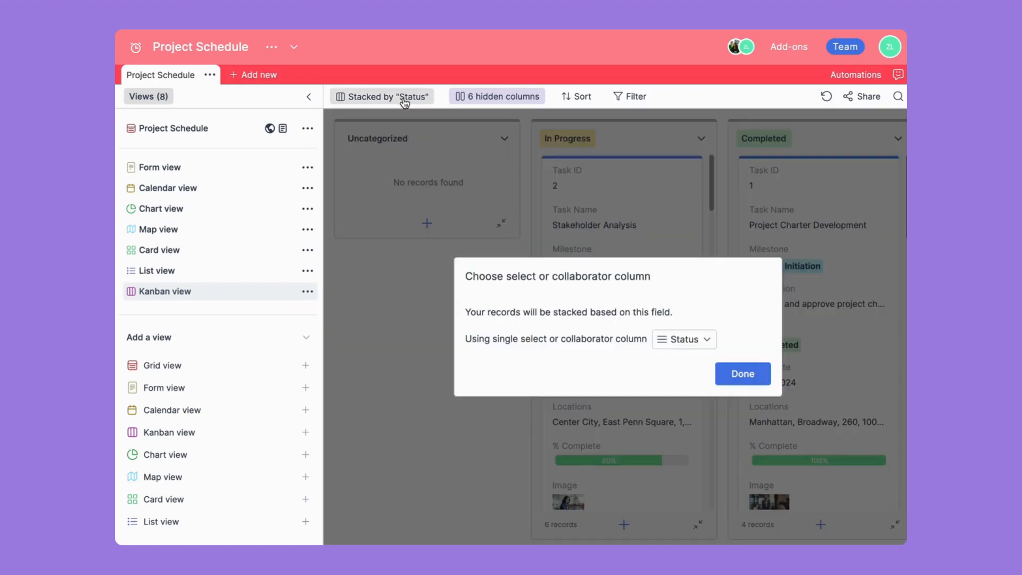
{"action": "left_click", "coordinate": [707, 341]}
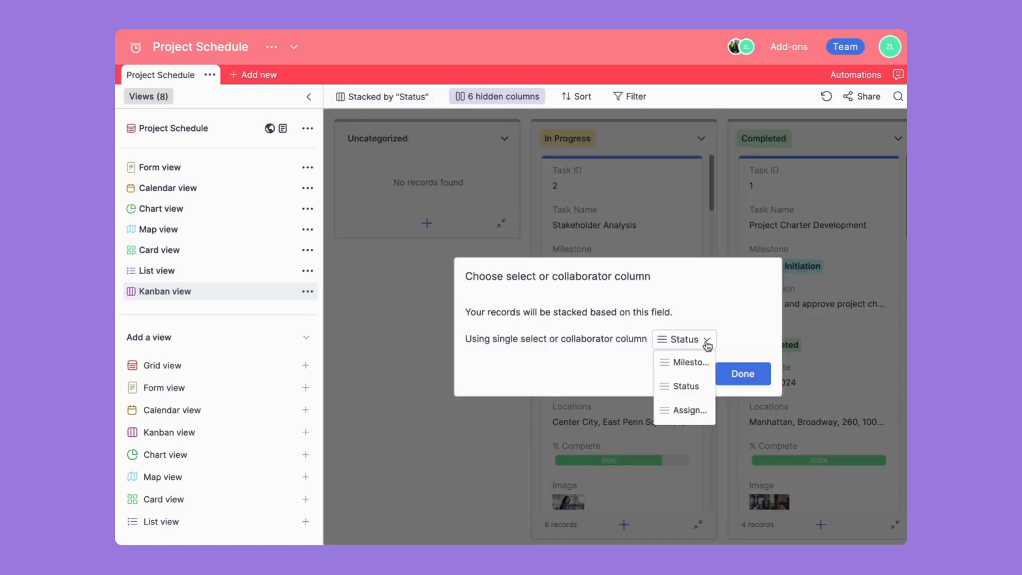
{"action": "left_click", "coordinate": [701, 304]}
{"action": "left_click", "coordinate": [752, 374]}
- Review the full details of the Work Breakdown Structure (WBS) card in the Not Started stack, including its hidden columns
{"action": "scroll", "coordinate": [756, 377], "scroll_direction": "right", "scroll_amount": 6}
{"action": "left_click", "coordinate": [737, 358]}
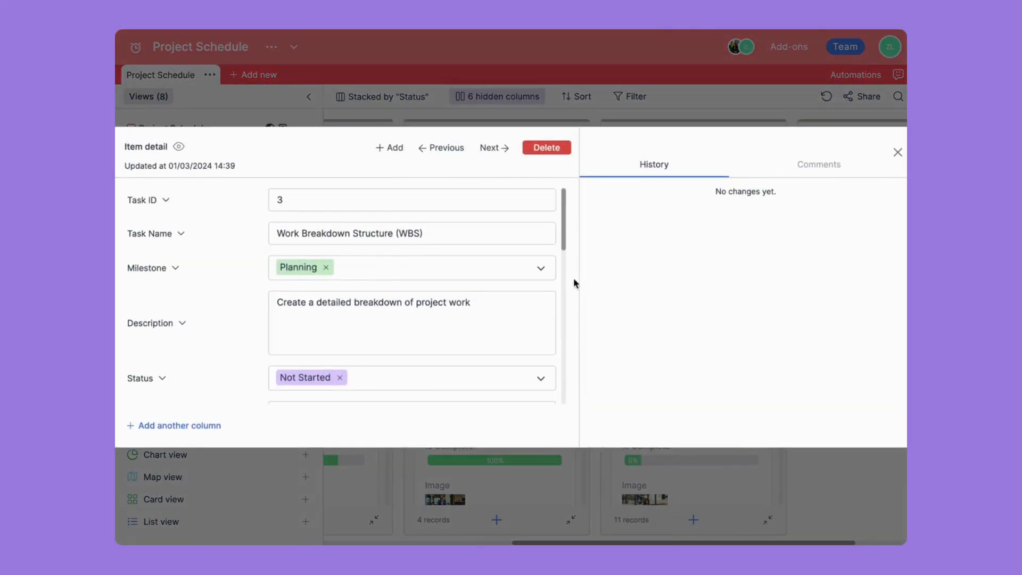
{"action": "scroll", "coordinate": [473, 293], "scroll_direction": "down", "scroll_amount": 8}
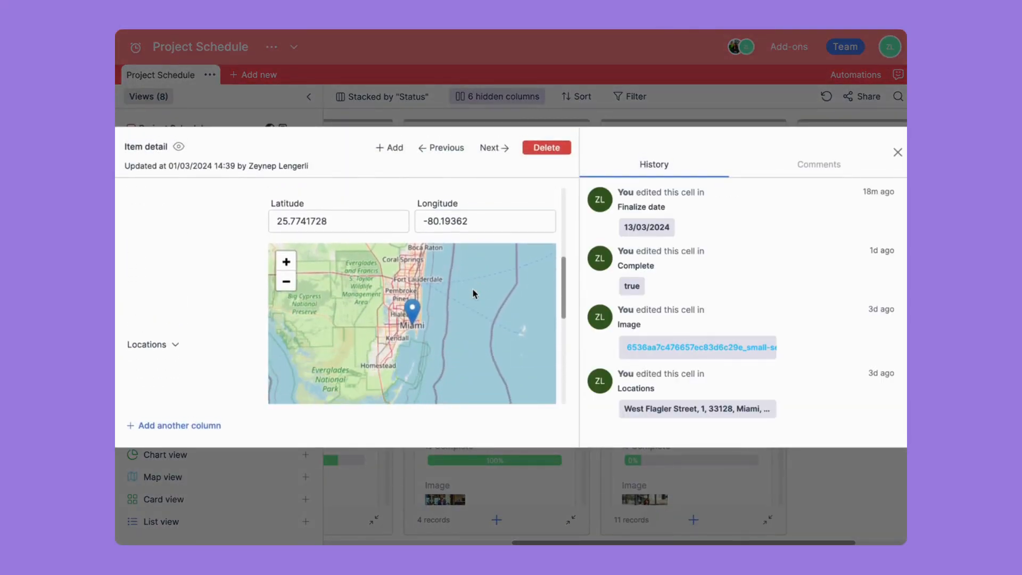
{"action": "scroll", "coordinate": [473, 292], "scroll_direction": "down", "scroll_amount": 5}
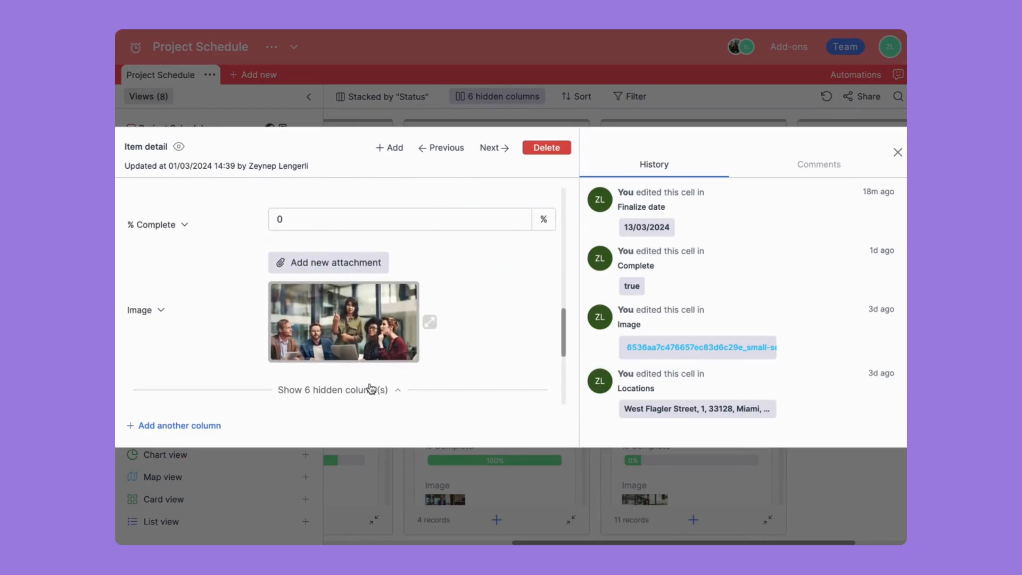
{"action": "left_click", "coordinate": [372, 388]}
{"action": "scroll", "coordinate": [372, 388], "scroll_direction": "down", "scroll_amount": 3}
{"action": "left_click", "coordinate": [354, 505]}
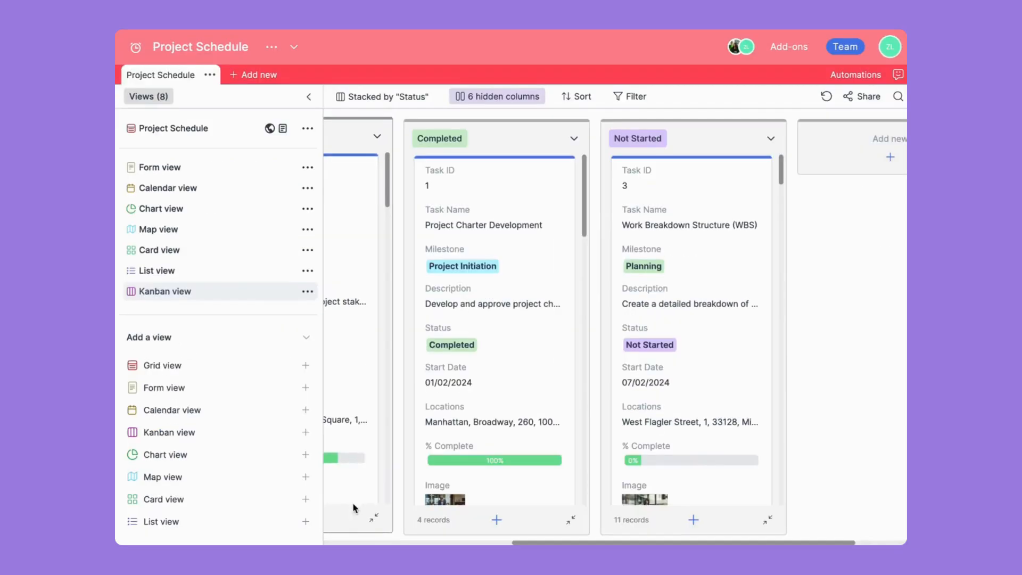
- Add a new stack named Planning to the Kanban view
{"action": "scroll", "coordinate": [745, 208], "scroll_direction": "right", "scroll_amount": 5}
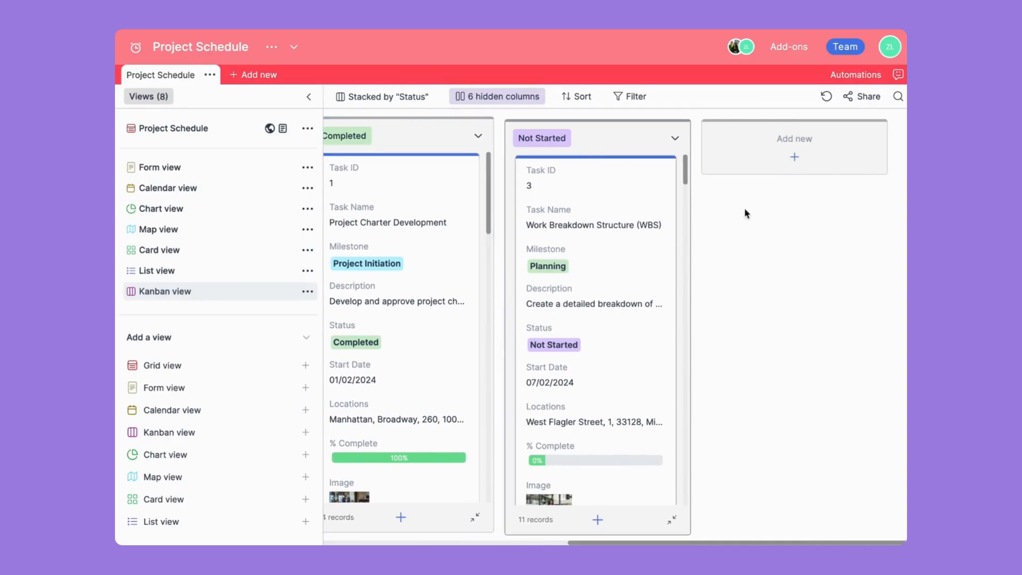
{"action": "left_click", "coordinate": [794, 162]}
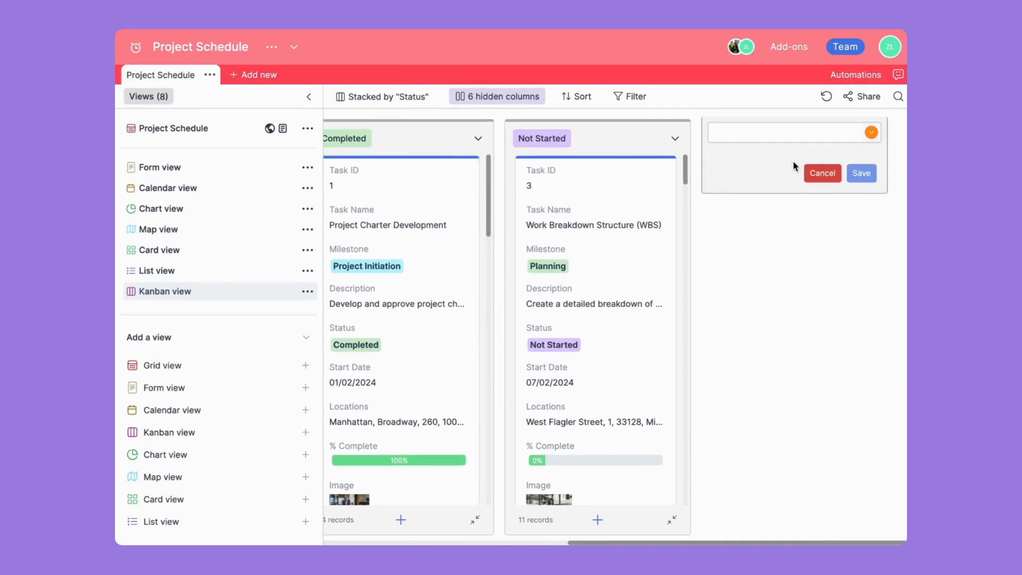
{"action": "type", "text": "Planning"}
{"action": "left_click", "coordinate": [862, 173]}
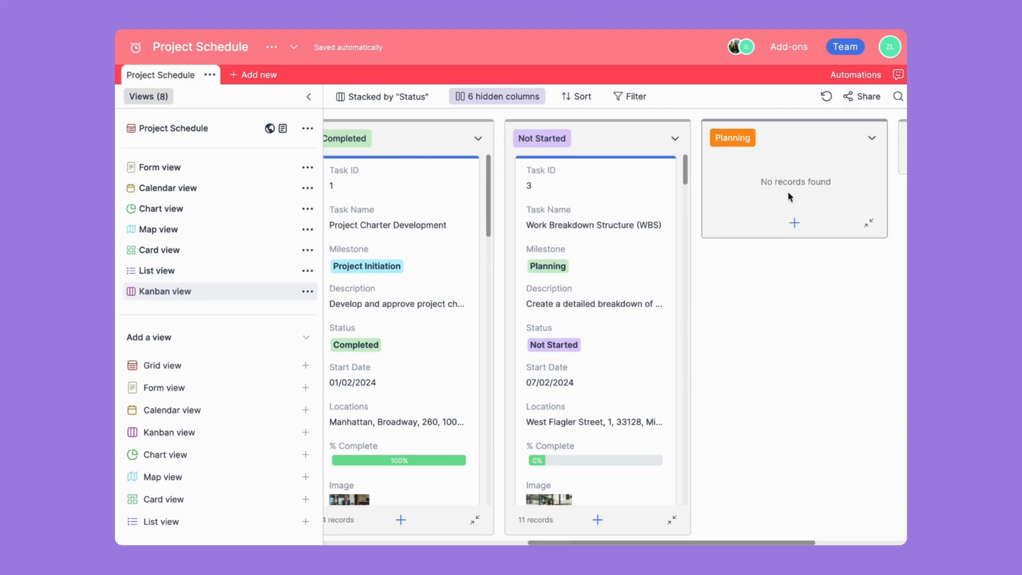
- Add a record to the Planning stack with the task name Task Execution and the milestone Execution
{"action": "left_click", "coordinate": [794, 222]}
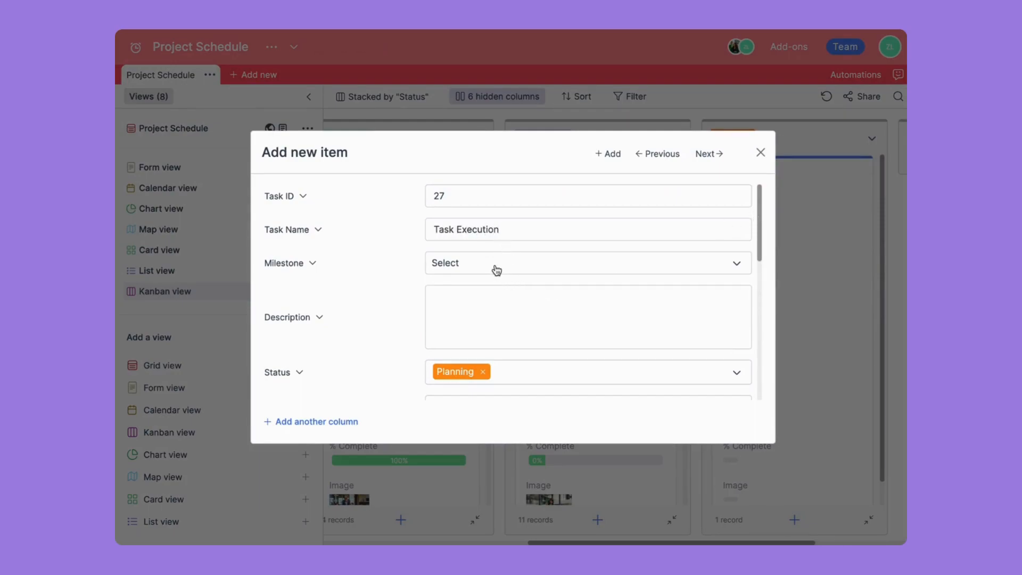
{"action": "left_click", "coordinate": [496, 270]}
{"action": "left_click", "coordinate": [482, 341]}
{"action": "scroll", "coordinate": [482, 341], "scroll_direction": "down", "scroll_amount": 10}
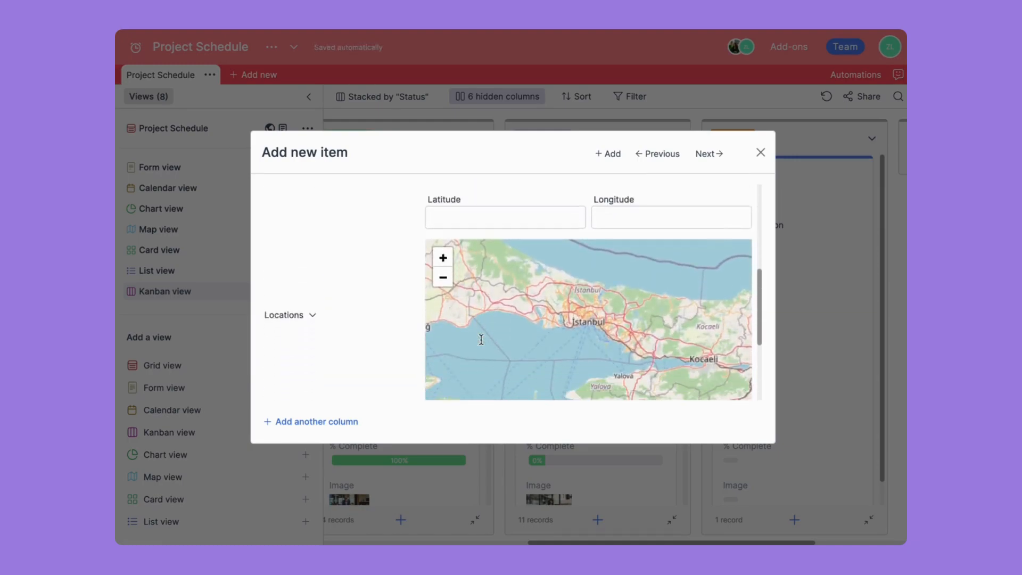
{"action": "left_click", "coordinate": [551, 475]}
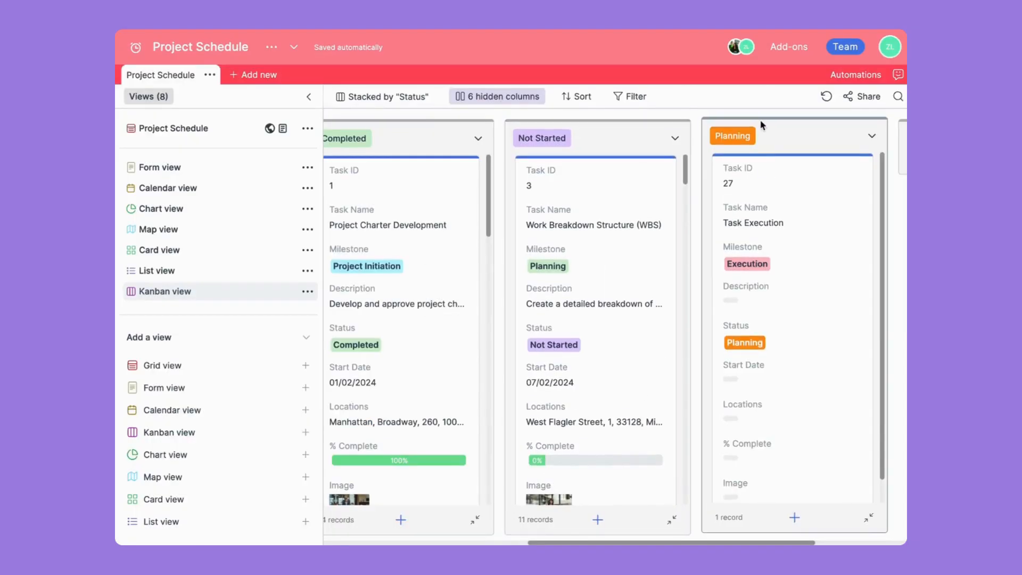
- Rearrange the Kanban stacks so that Planning comes before In Progress and Completed
{"action": "left_click_drag", "start_coordinate": [760, 133], "coordinate": [568, 151]}
{"action": "scroll", "coordinate": [569, 150], "scroll_direction": "left", "scroll_amount": 2}
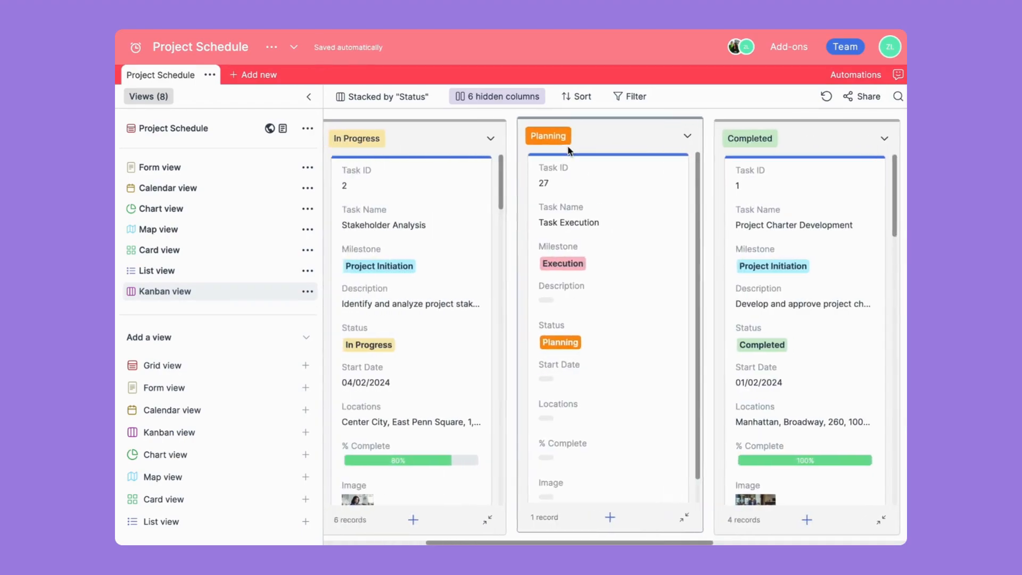
{"action": "left_click_drag", "start_coordinate": [491, 145], "coordinate": [674, 138]}
- Change the Status of the Stakeholder Analysis card to Completed and close its details
{"action": "left_click", "coordinate": [568, 192]}
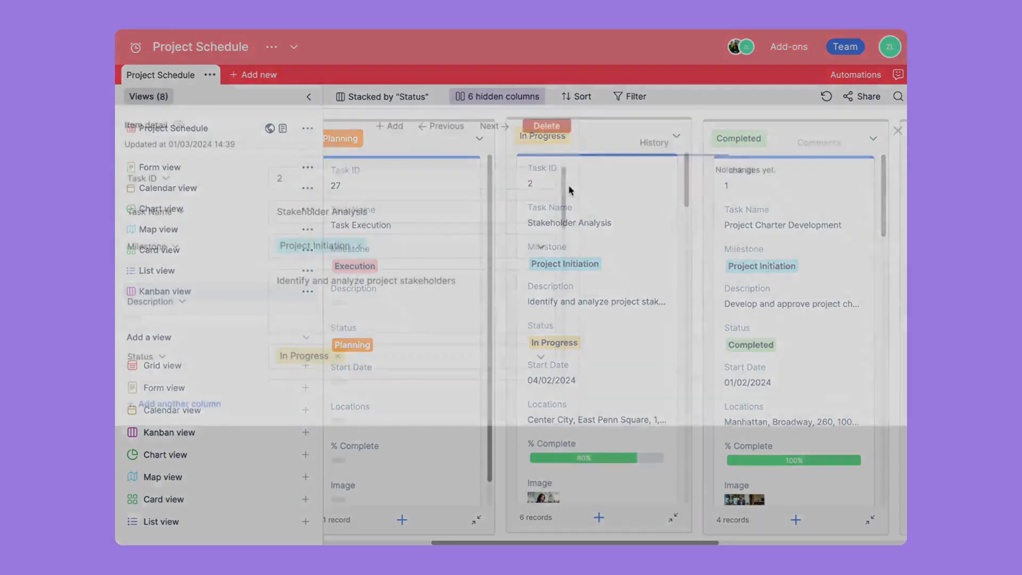
{"action": "left_click", "coordinate": [394, 380]}
{"action": "left_click", "coordinate": [379, 457]}
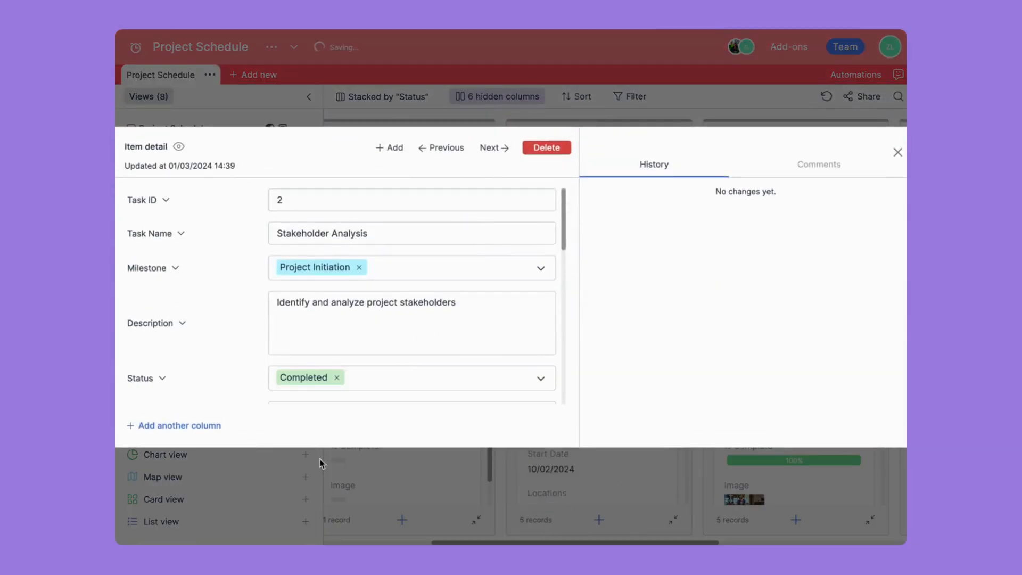
{"action": "left_click", "coordinate": [477, 474]}
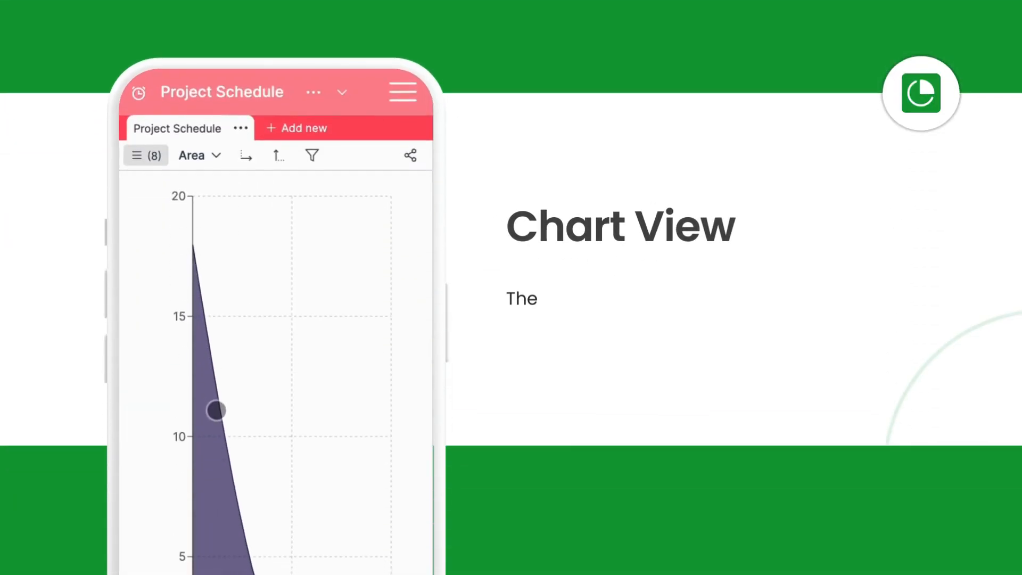
- Switch the mobile chart view to a line chart and inspect its data point at 80
{"action": "left_click", "coordinate": [206, 155]}
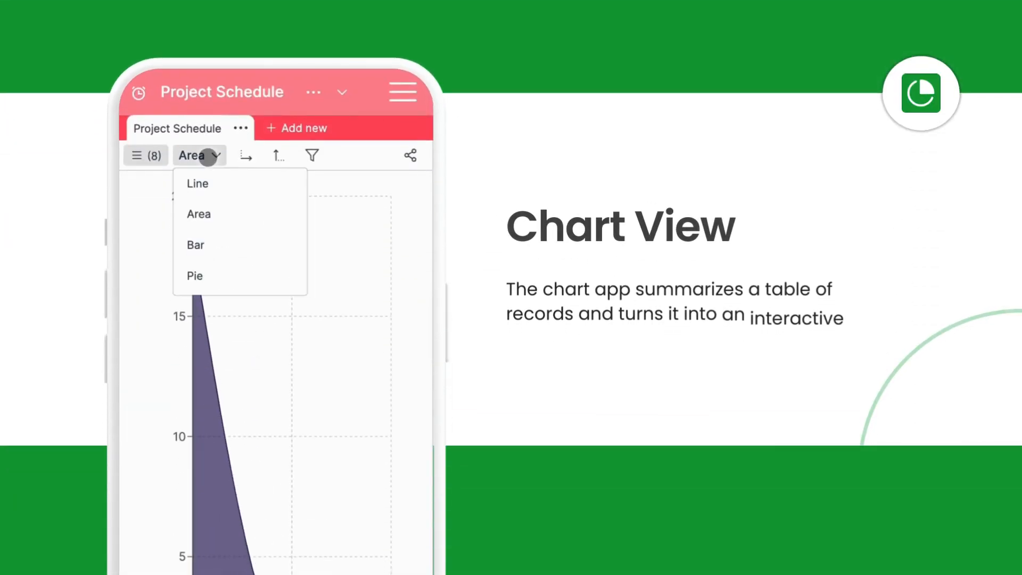
{"action": "left_click", "coordinate": [198, 183]}
{"action": "left_click", "coordinate": [293, 436]}
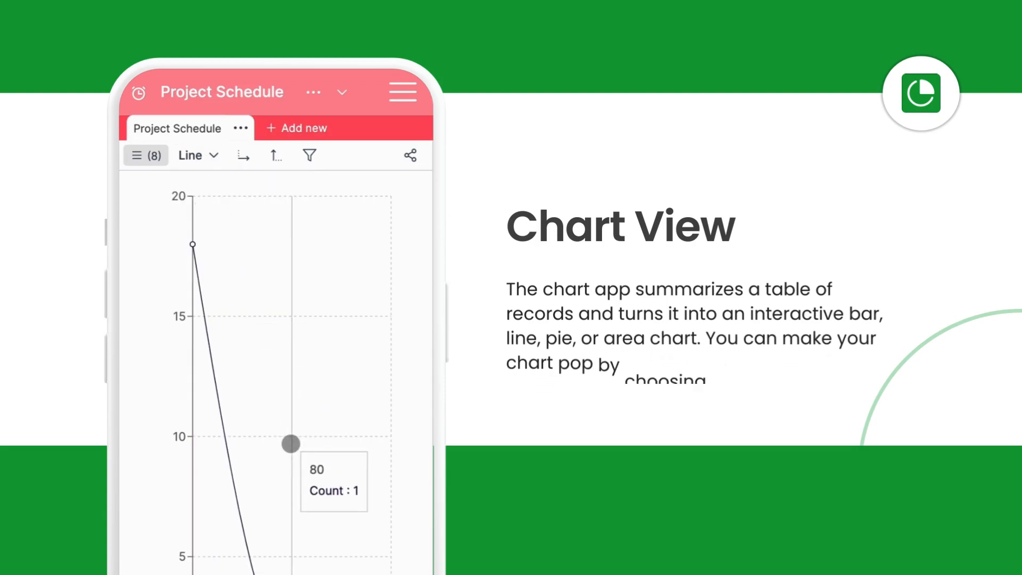
- Display the mobile chart as a bar chart, inspect its bars, and change the chart type to Pie
{"action": "left_click", "coordinate": [225, 157]}
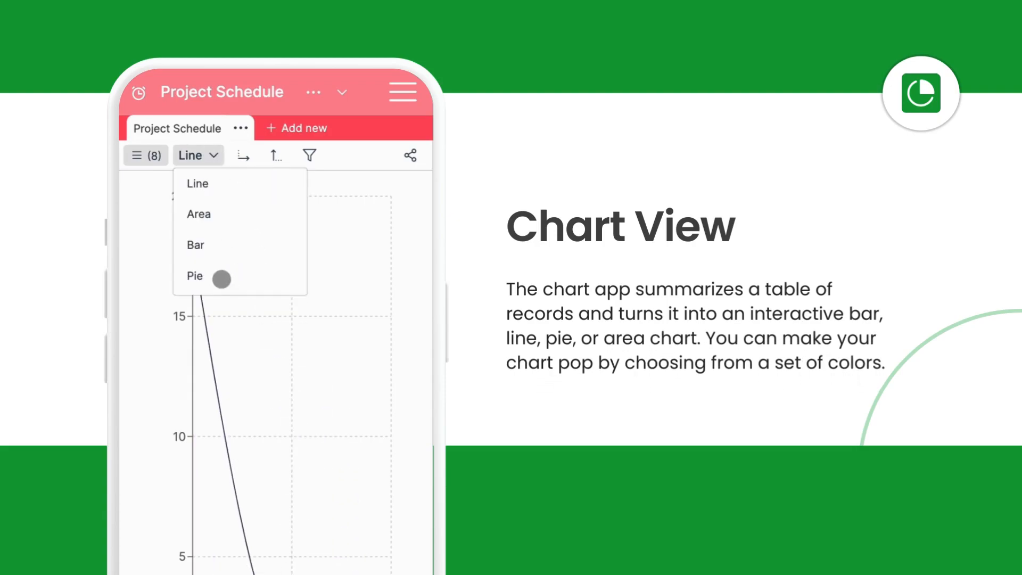
{"action": "left_click", "coordinate": [206, 246]}
{"action": "left_click", "coordinate": [339, 428]}
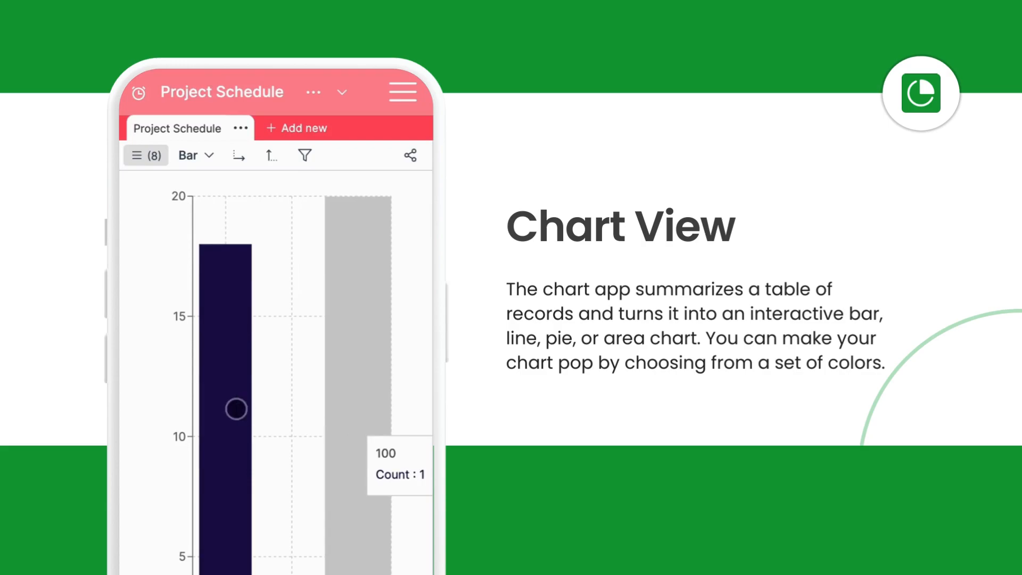
{"action": "left_click", "coordinate": [235, 409]}
{"action": "left_click", "coordinate": [203, 155]}
{"action": "left_click", "coordinate": [230, 289]}
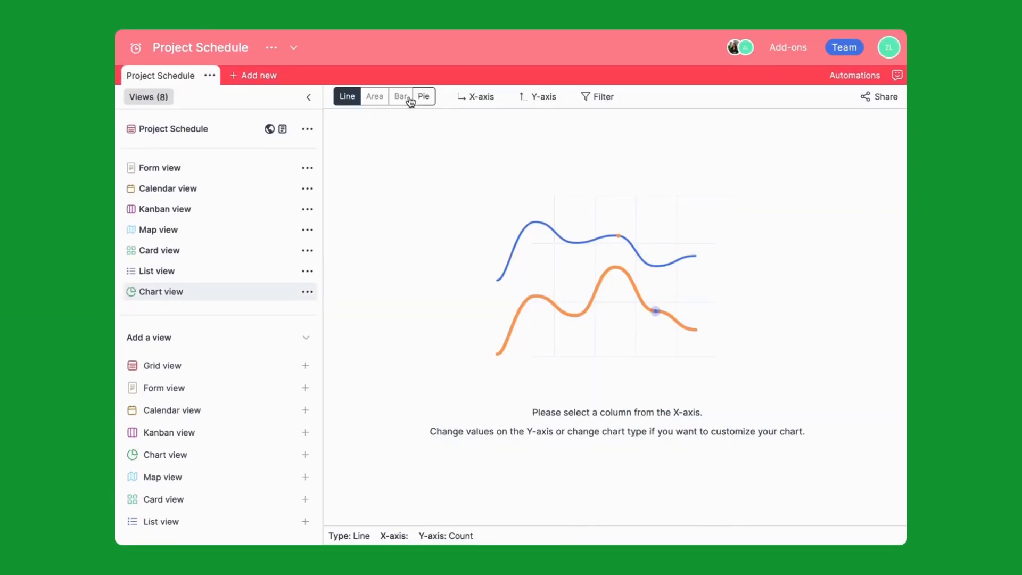
- Try the other chart types in the new, empty Chart view and return to Line
{"action": "left_click", "coordinate": [382, 100]}
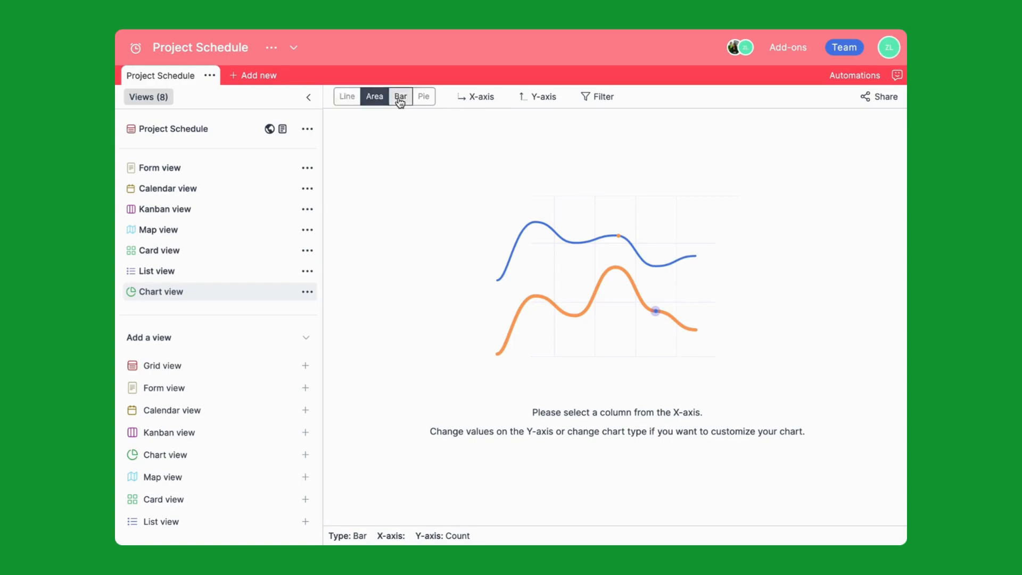
{"action": "left_click", "coordinate": [425, 99]}
{"action": "left_click", "coordinate": [348, 97]}
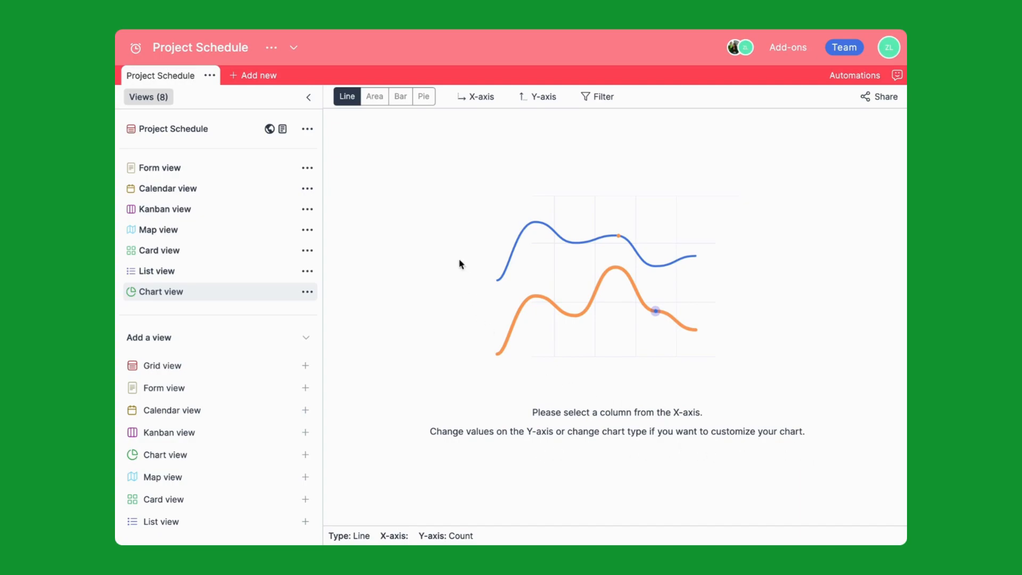
- Set the line chart's X-axis to the Milestone column in descending order
{"action": "left_click", "coordinate": [484, 101]}
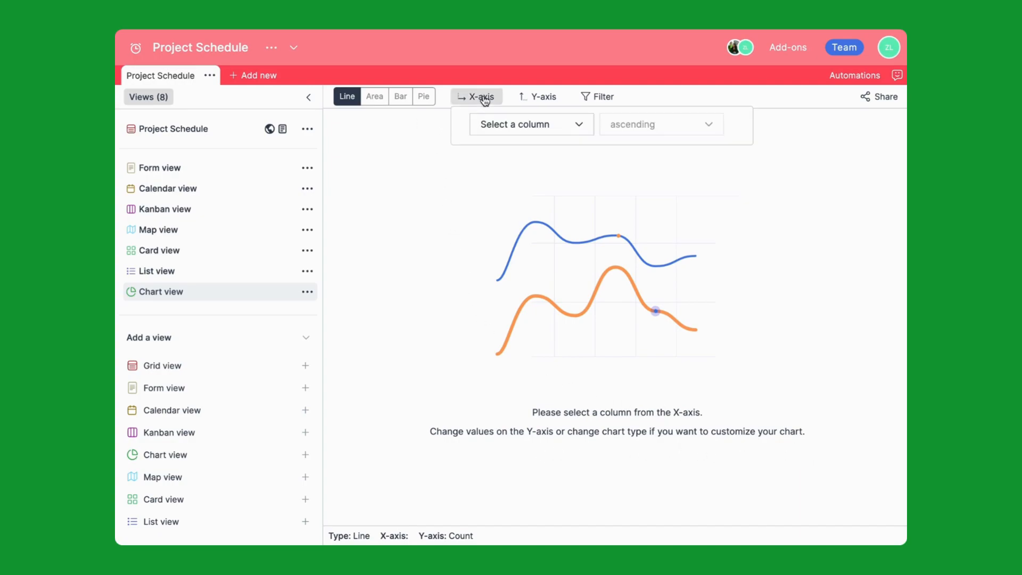
{"action": "left_click", "coordinate": [543, 125]}
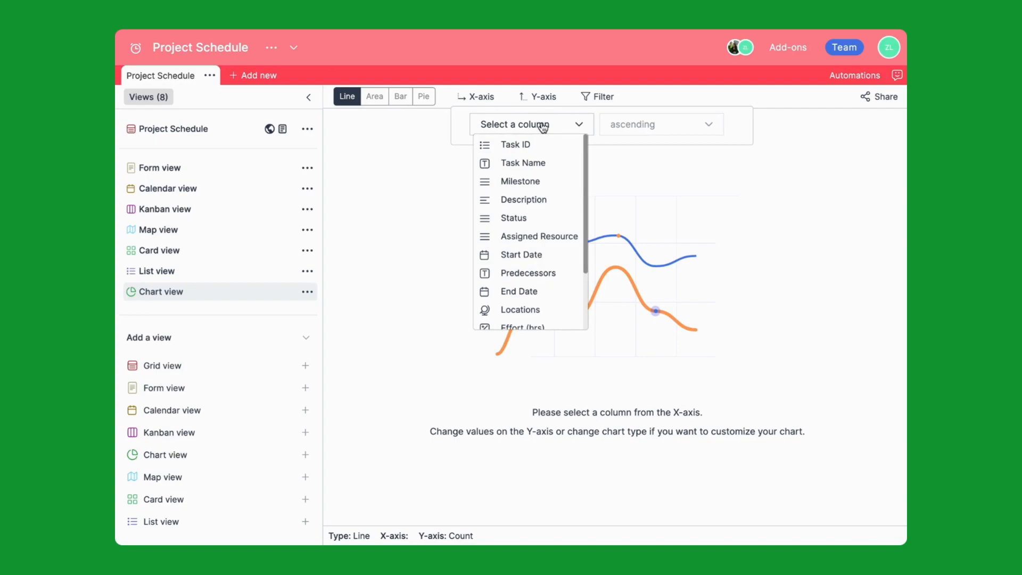
{"action": "left_click", "coordinate": [525, 184]}
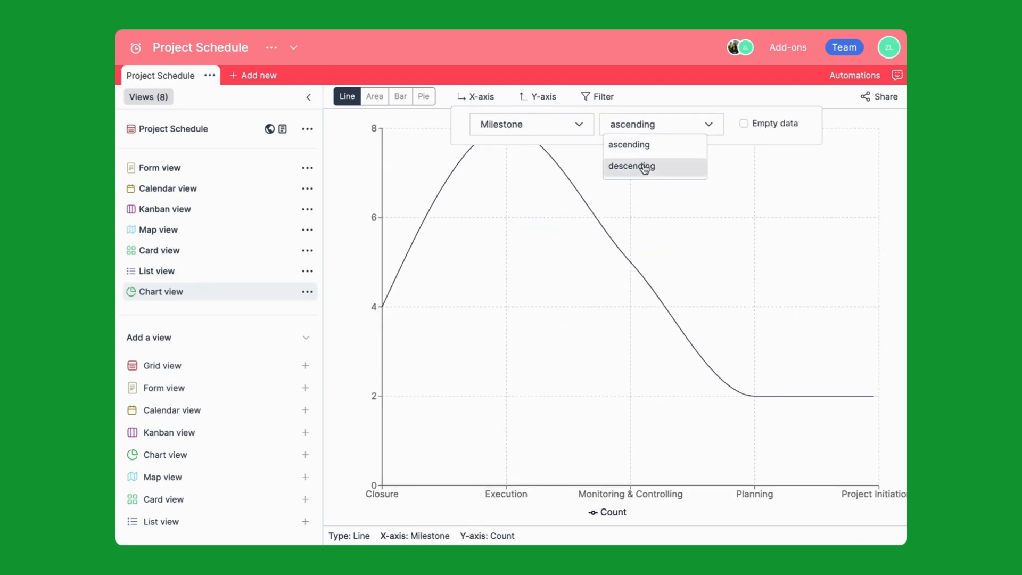
{"action": "left_click", "coordinate": [644, 167]}
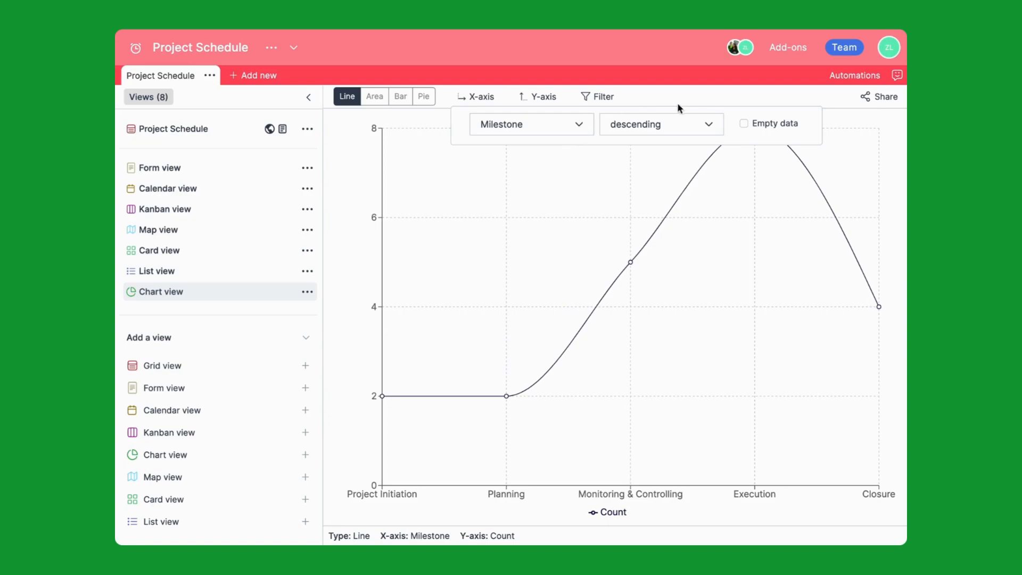
{"action": "left_click", "coordinate": [706, 103]}
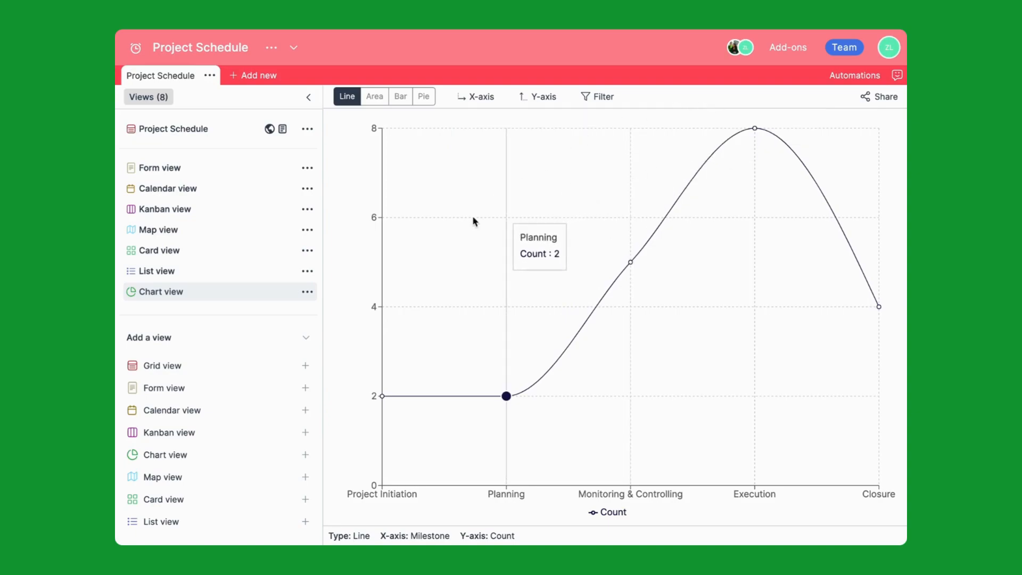
- Show the milestone data as an area chart and a bar chart, ending with a pie chart
{"action": "left_click", "coordinate": [384, 99]}
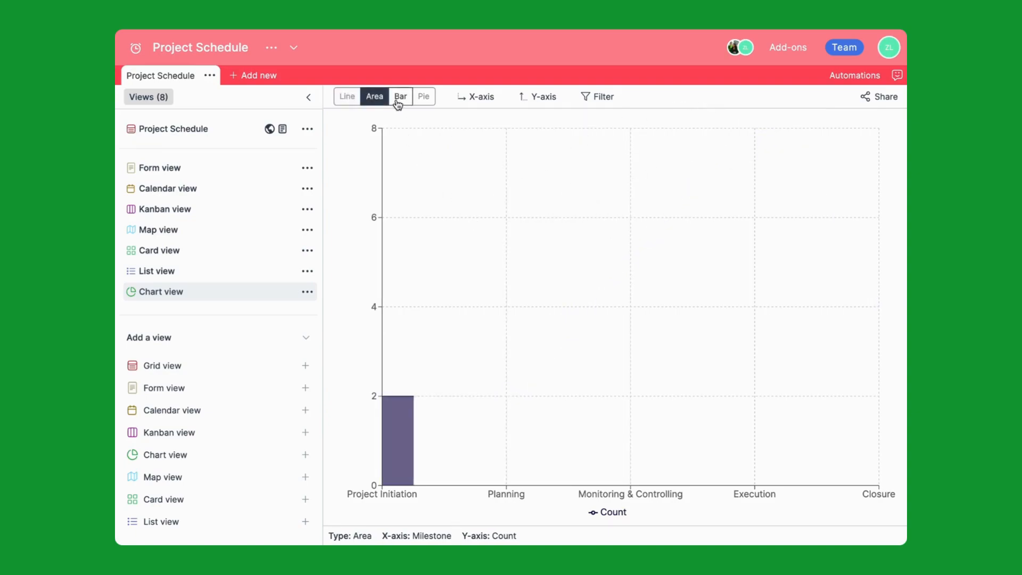
{"action": "left_click", "coordinate": [399, 100]}
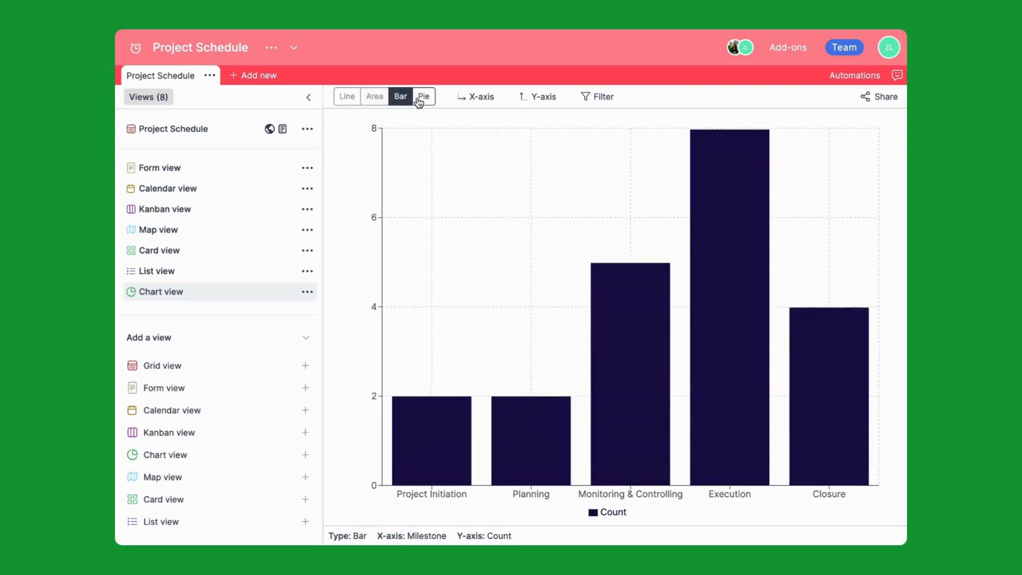
{"action": "left_click", "coordinate": [422, 98]}
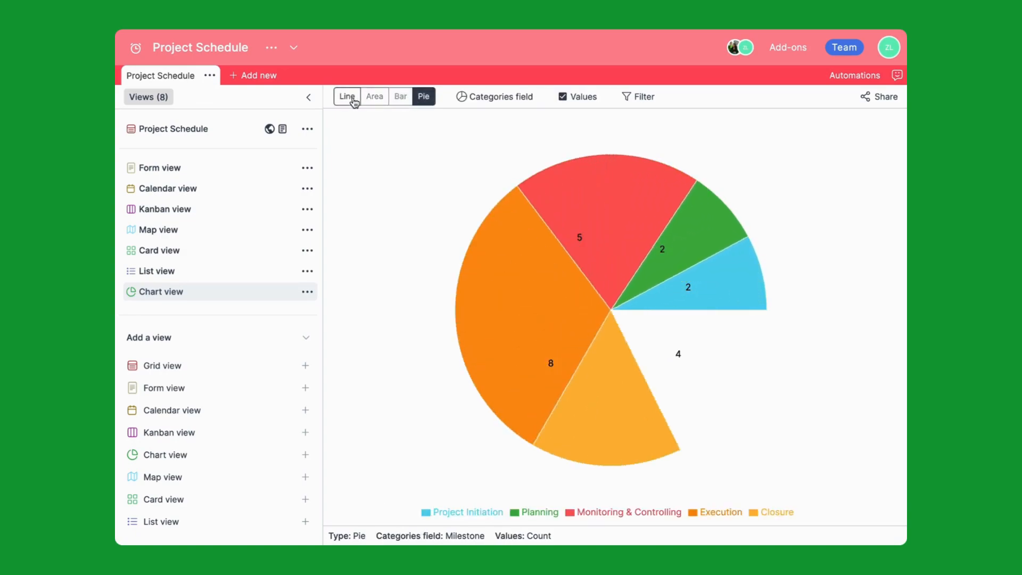
- Show the milestone counts as line, area and bar charts in turn, inspecting data points along the way
{"action": "left_click", "coordinate": [349, 98]}
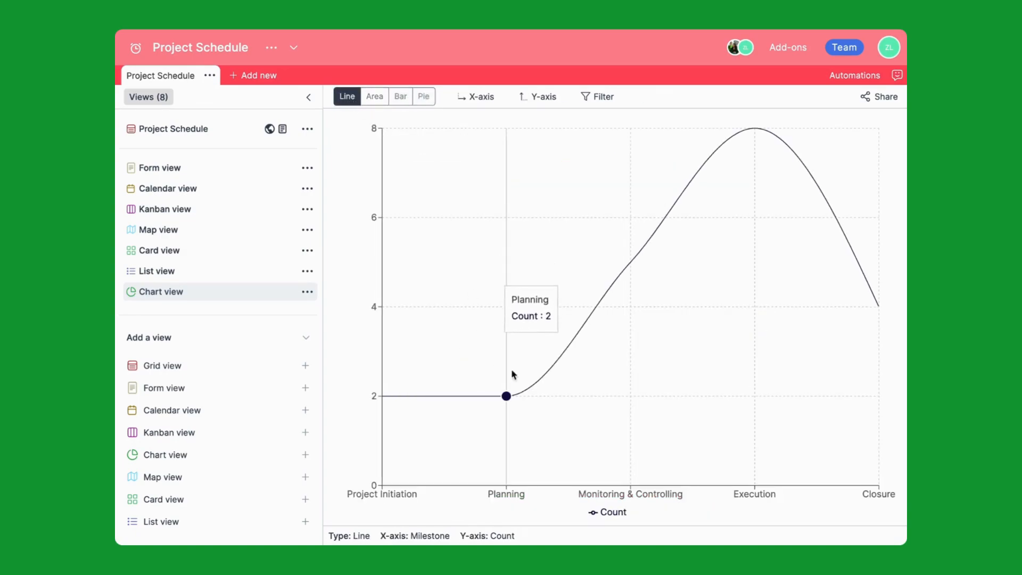
{"action": "mouse_move", "coordinate": [631, 264]}
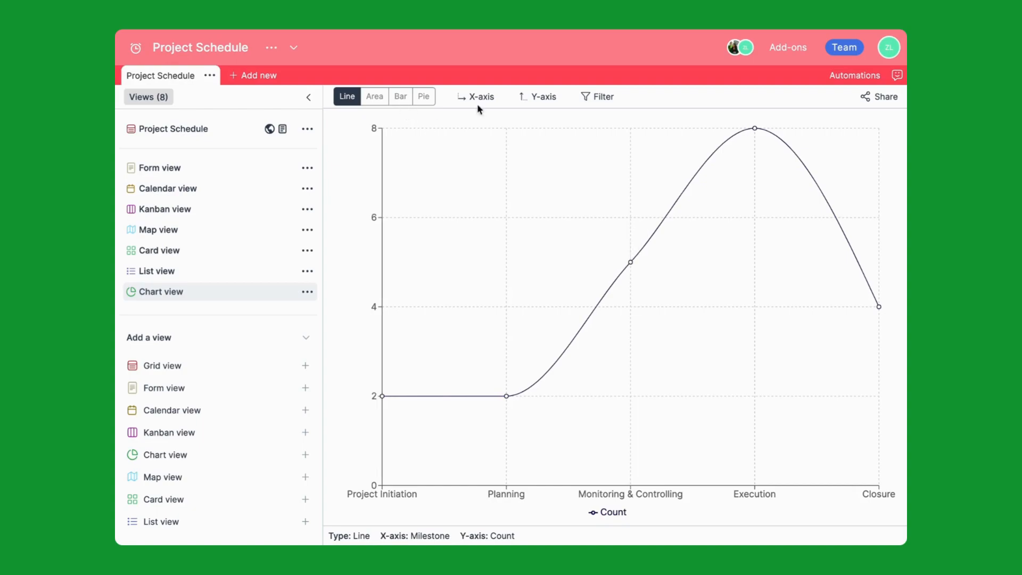
{"action": "left_click", "coordinate": [373, 98]}
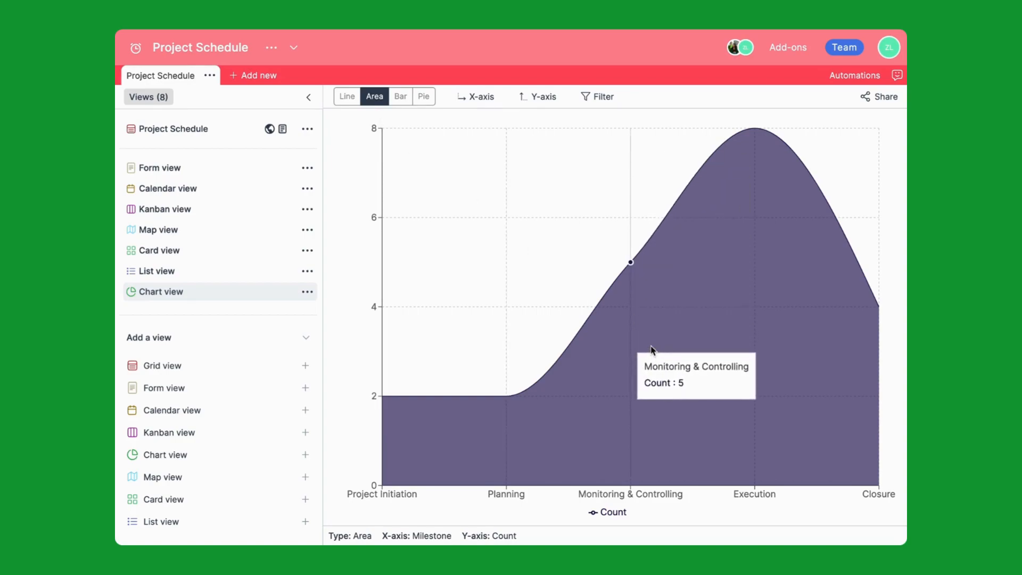
{"action": "left_click", "coordinate": [408, 106]}
{"action": "mouse_move", "coordinate": [750, 154]}
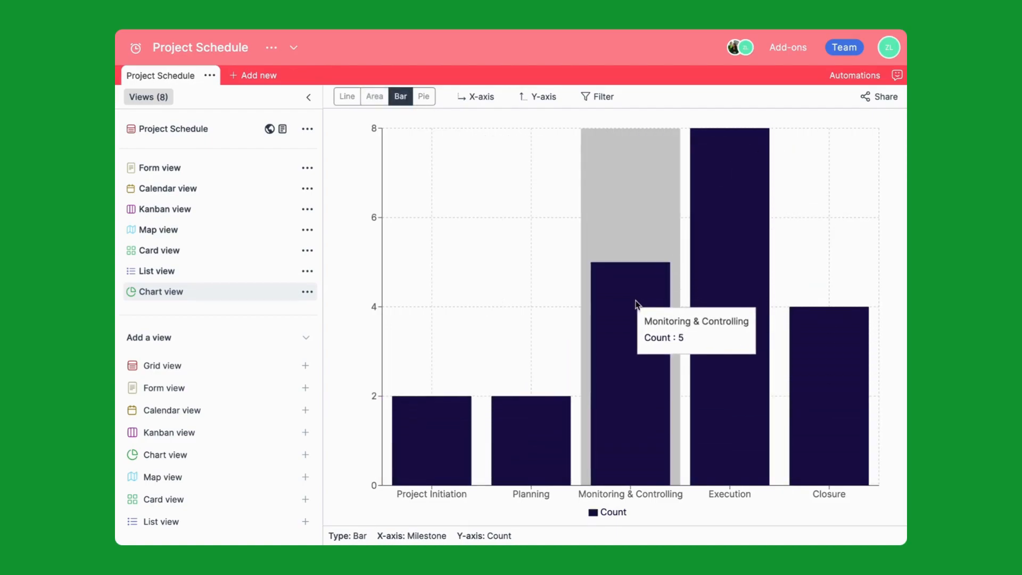
{"action": "mouse_move", "coordinate": [438, 447]}
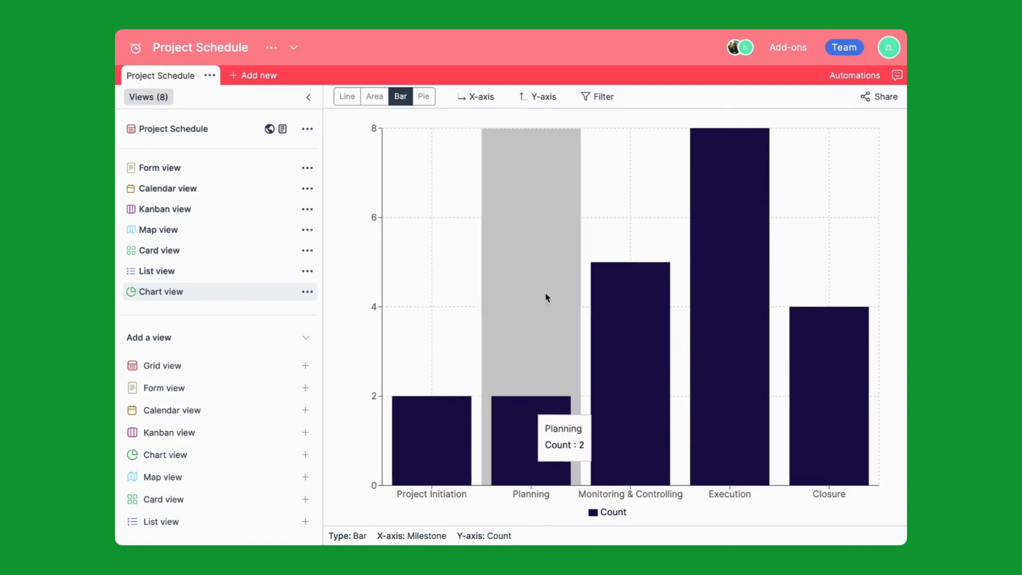
- Switch the chart type to Pie and inspect the value of each milestone slice
{"action": "left_click", "coordinate": [430, 98]}
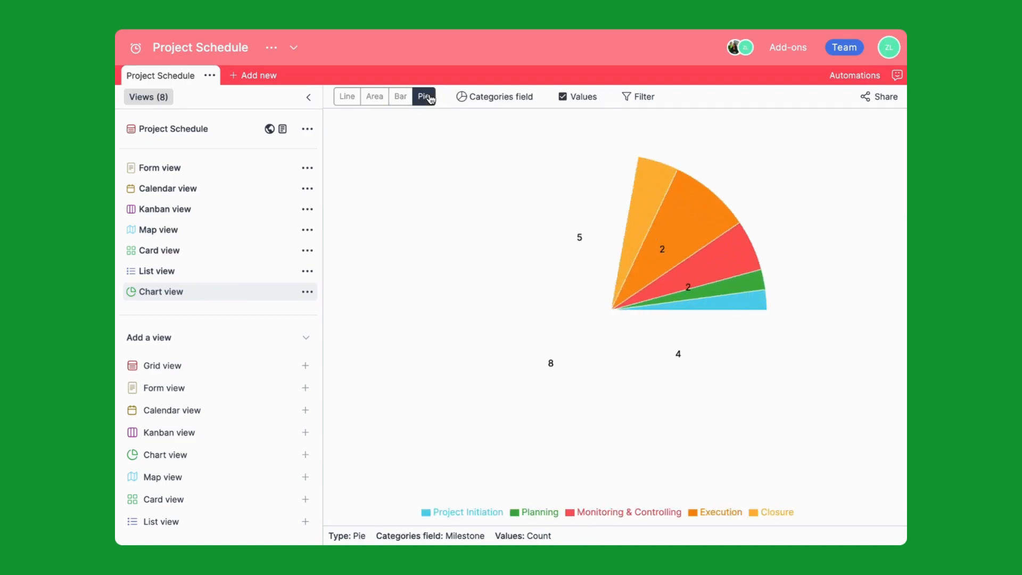
{"action": "mouse_move", "coordinate": [588, 256]}
{"action": "left_click", "coordinate": [587, 375]}
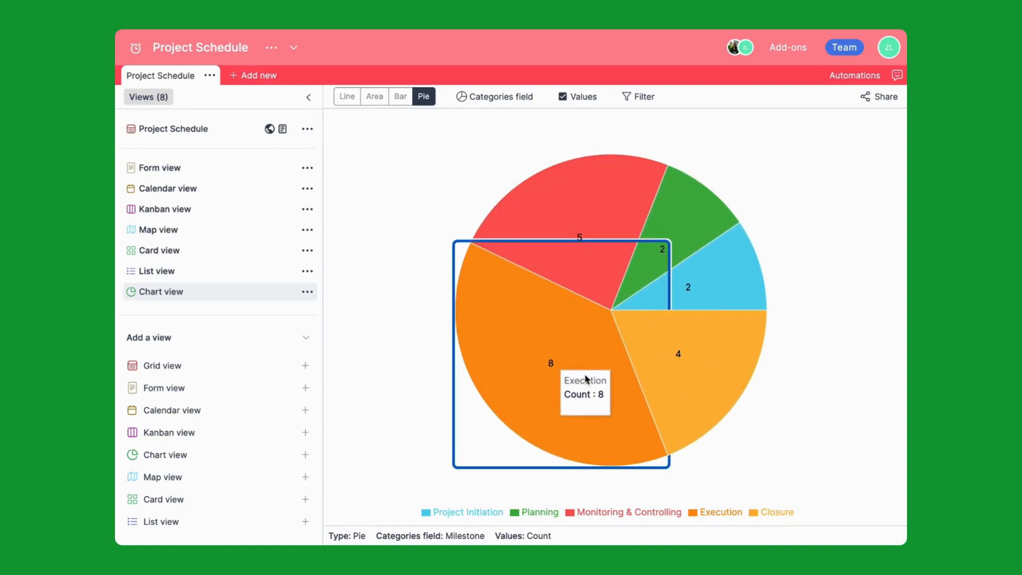
{"action": "left_click", "coordinate": [675, 378]}
{"action": "left_click", "coordinate": [693, 295]}
{"action": "left_click", "coordinate": [664, 247]}
{"action": "left_click", "coordinate": [612, 224]}
{"action": "left_click", "coordinate": [405, 235]}
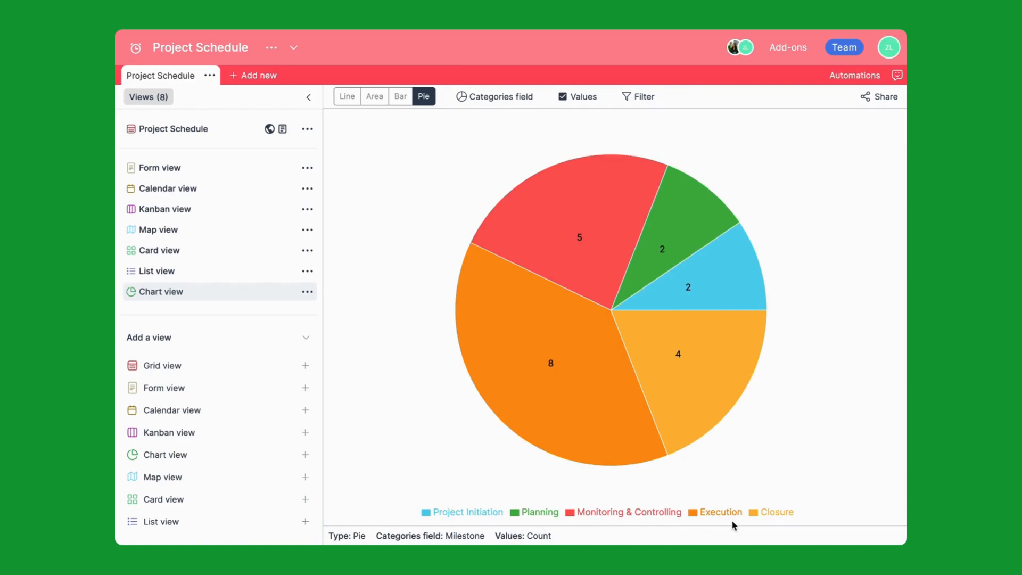
- Review the pie chart's categories field settings and the filter's column choices, picking Task Name
{"action": "left_click", "coordinate": [528, 106]}
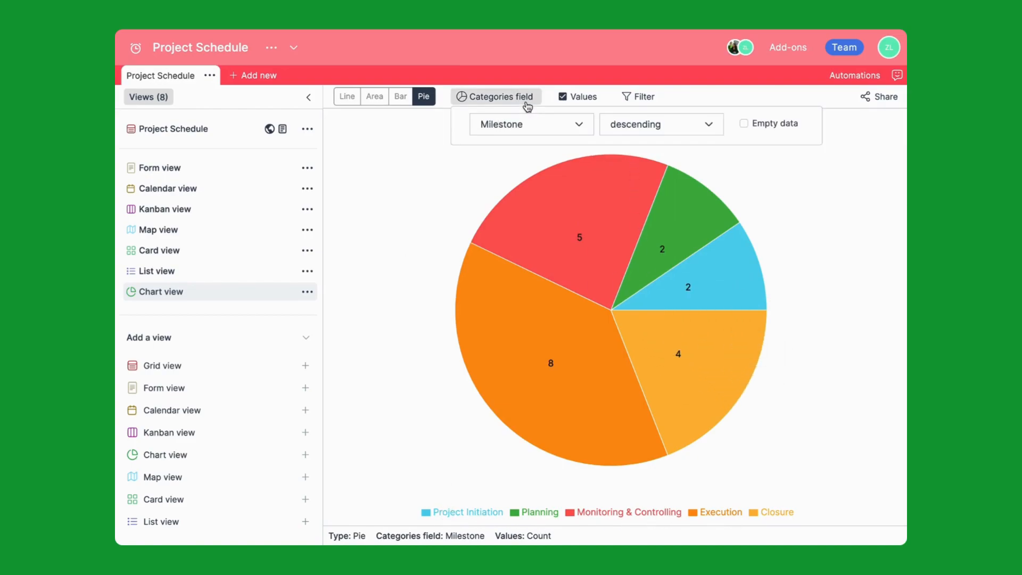
{"action": "left_click", "coordinate": [640, 99]}
{"action": "left_click", "coordinate": [665, 145]}
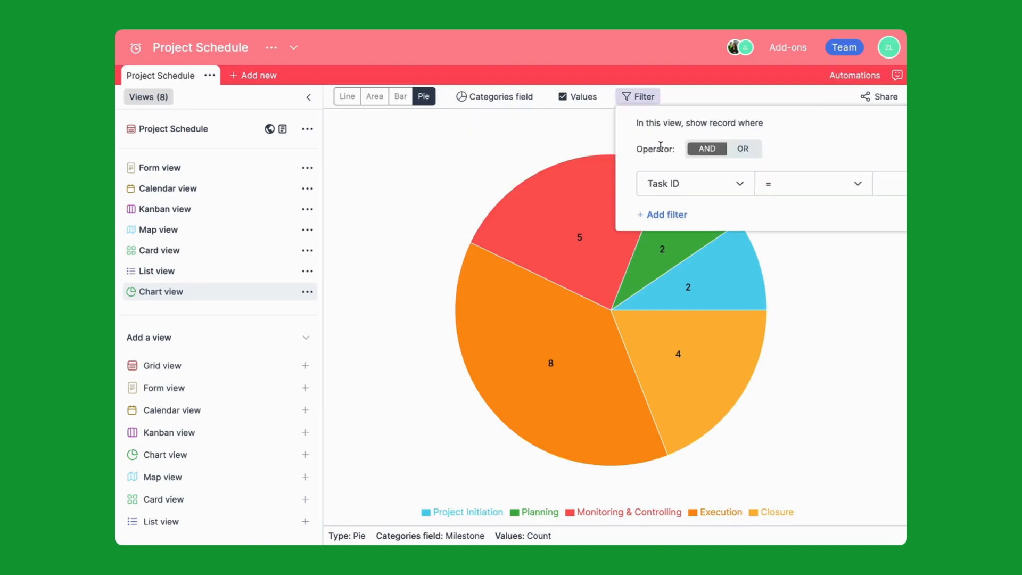
{"action": "left_click", "coordinate": [693, 194]}
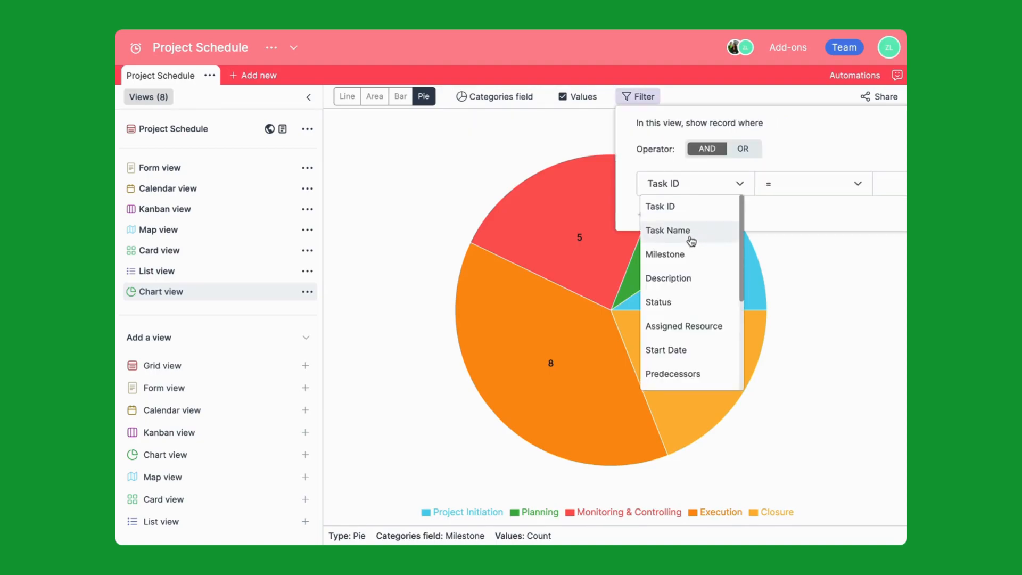
{"action": "left_click", "coordinate": [692, 241]}
- Create a share link for the Chart view and make the shared table editable
{"action": "left_click", "coordinate": [887, 97]}
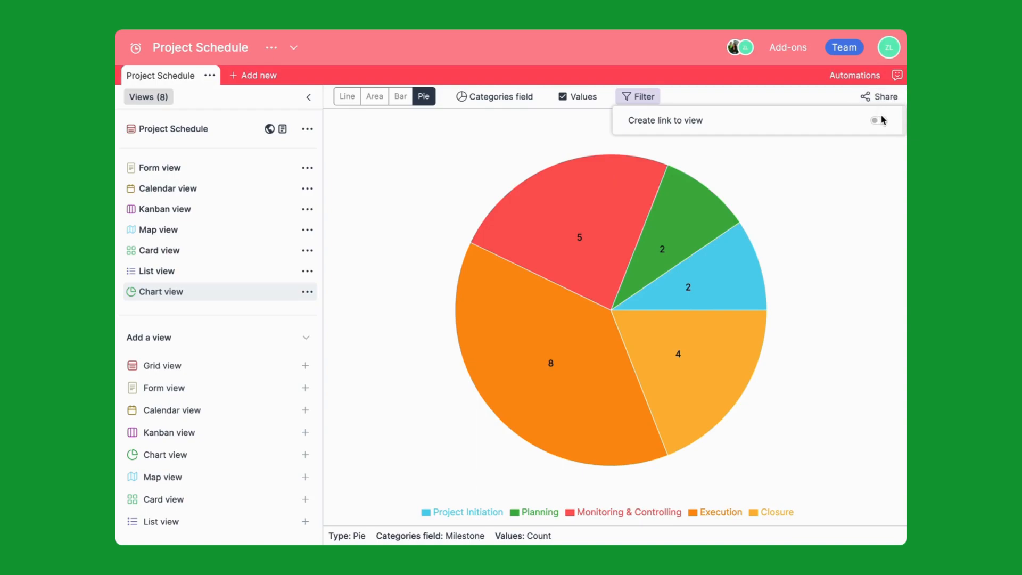
{"action": "left_click", "coordinate": [879, 120]}
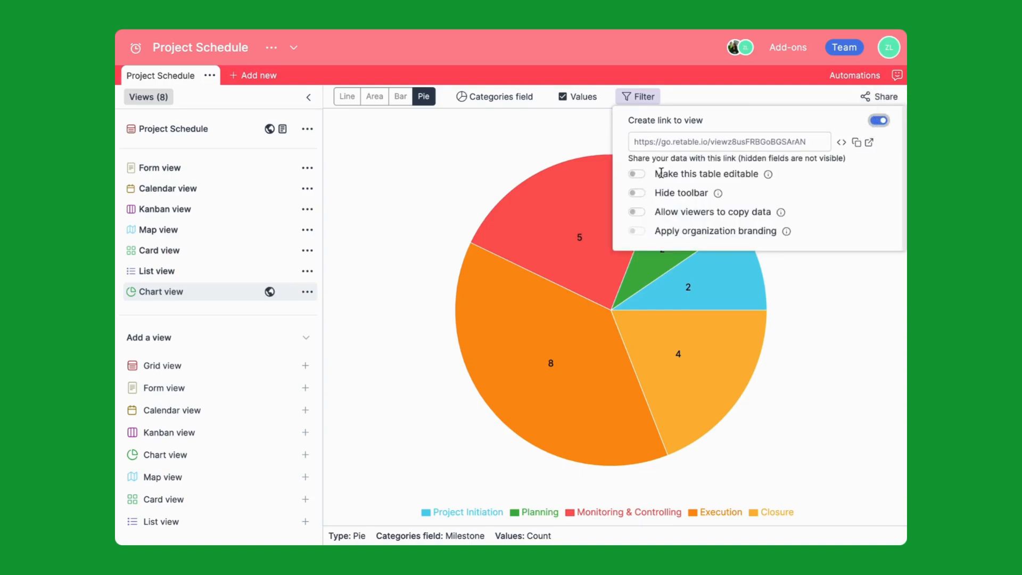
{"action": "left_click", "coordinate": [637, 175]}
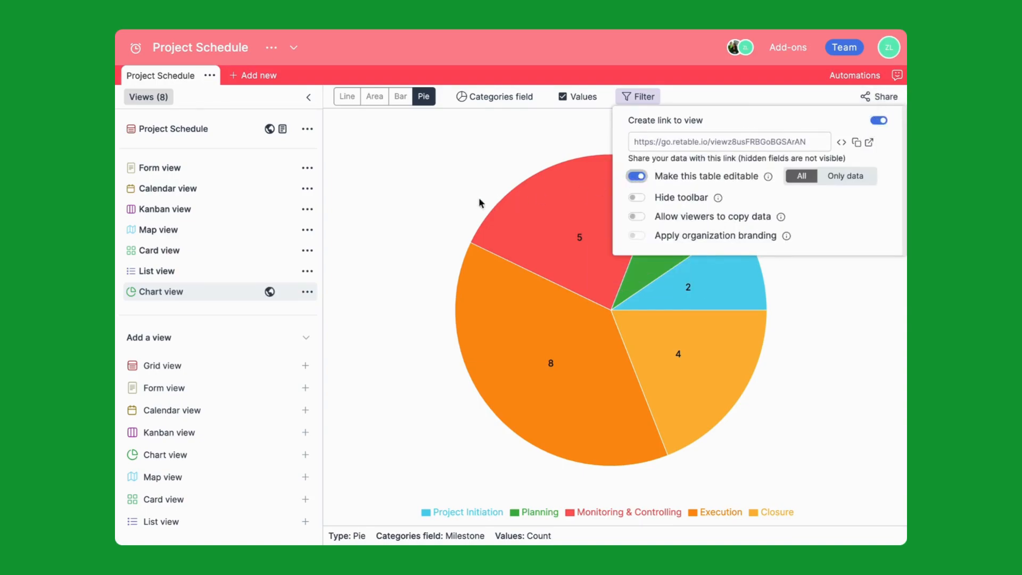
{"action": "left_click", "coordinate": [436, 208]}
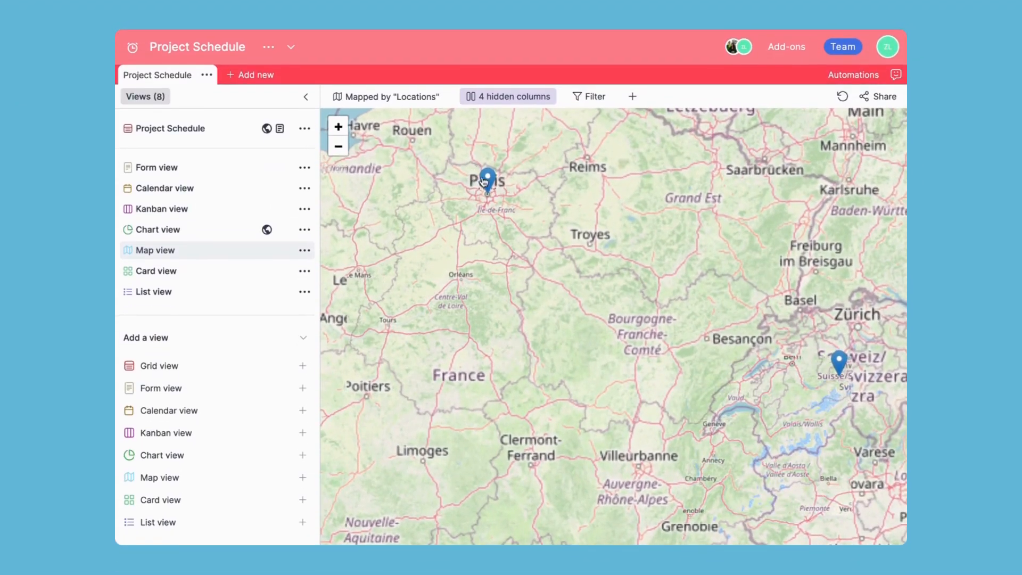
- Read the task record attached to the Paris pin in the Map view, then close it
{"action": "left_click", "coordinate": [486, 180]}
{"action": "scroll", "coordinate": [597, 216], "scroll_direction": "down", "scroll_amount": 8}
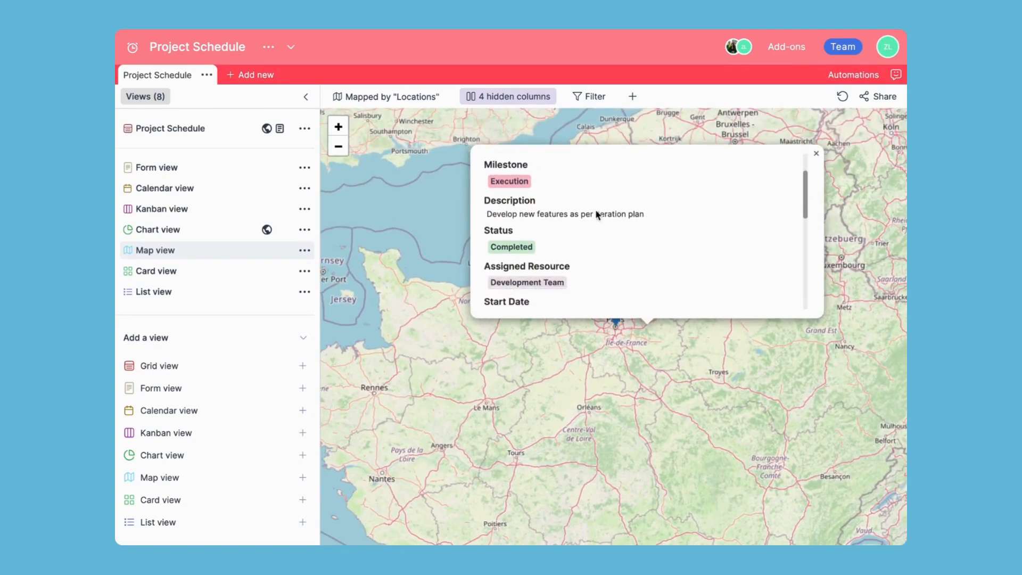
{"action": "left_click", "coordinate": [720, 380]}
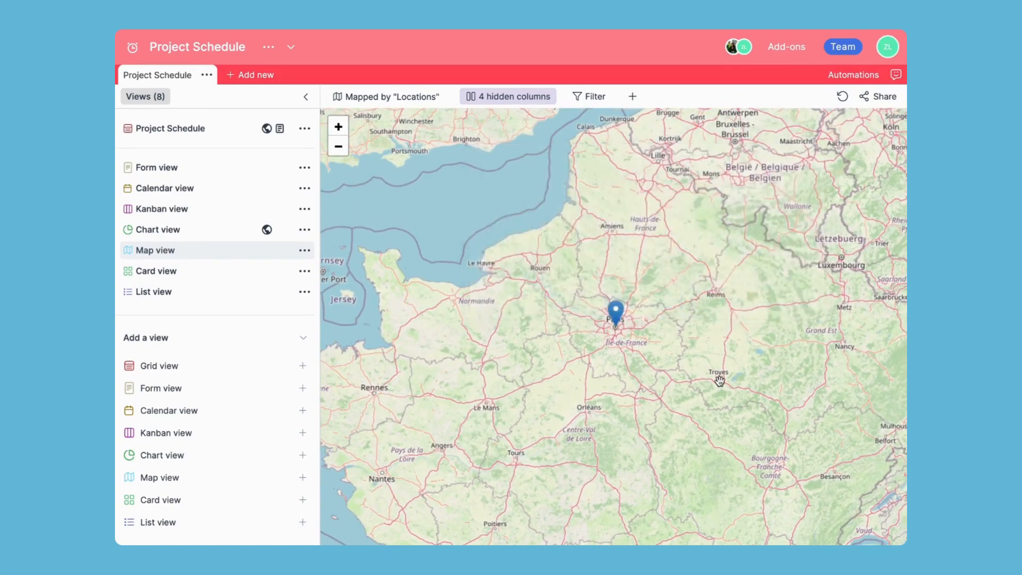
- Open the London pin's Iteration Planning task and review its full row details, including location and address
{"action": "scroll", "coordinate": [720, 381], "scroll_direction": "down", "scroll_amount": 2}
{"action": "left_click", "coordinate": [596, 221]}
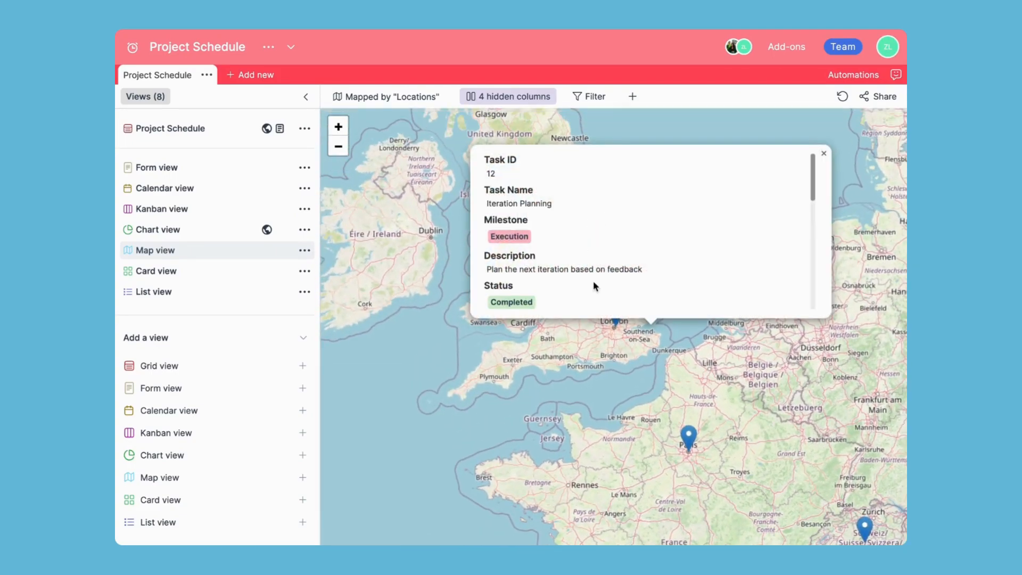
{"action": "scroll", "coordinate": [593, 280], "scroll_direction": "down", "scroll_amount": 5}
{"action": "left_click", "coordinate": [573, 295]}
{"action": "scroll", "coordinate": [422, 269], "scroll_direction": "down", "scroll_amount": 10}
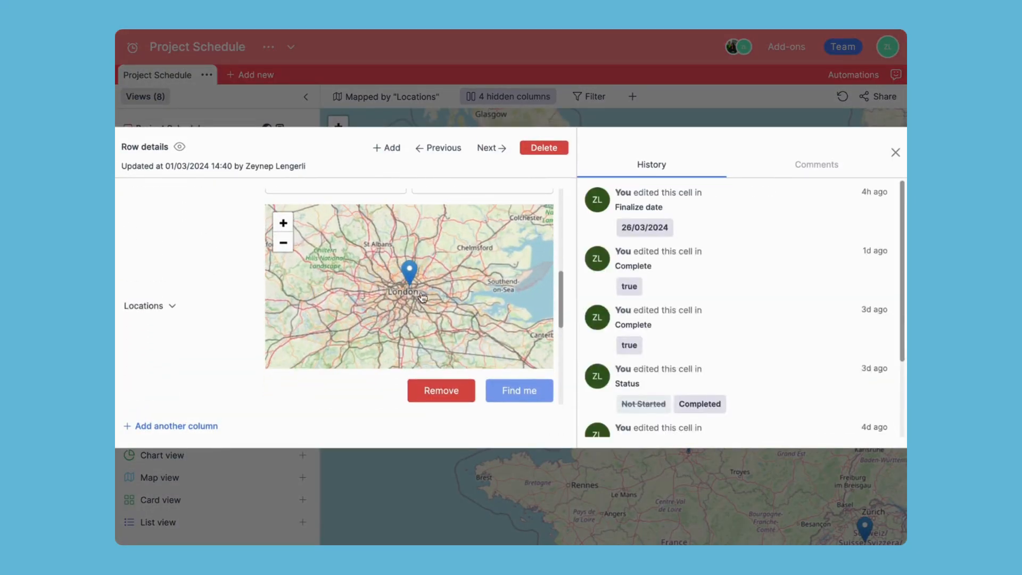
{"action": "scroll", "coordinate": [453, 330], "scroll_direction": "down", "scroll_amount": 2}
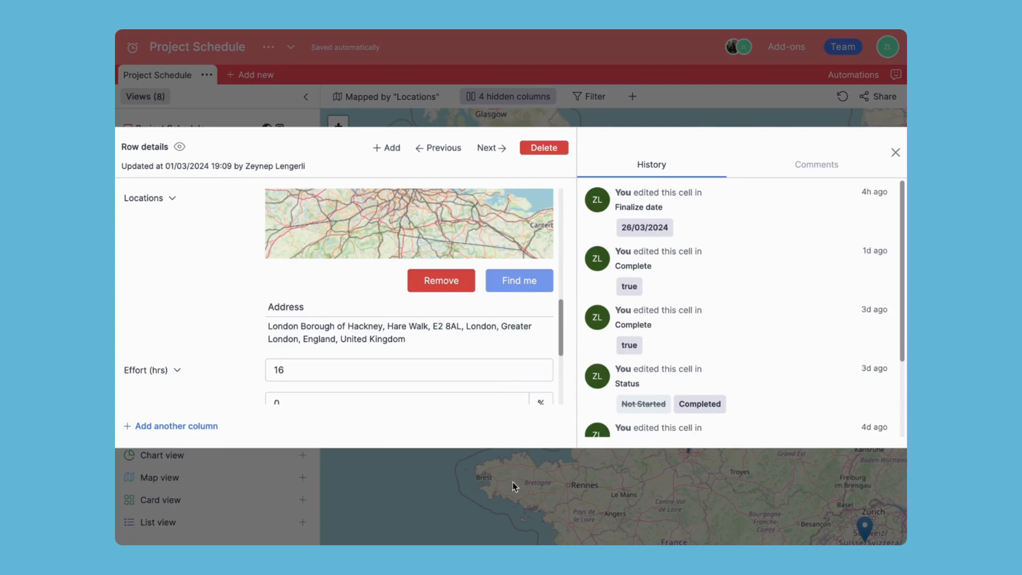
{"action": "left_click", "coordinate": [521, 524]}
{"action": "left_click", "coordinate": [589, 424]}
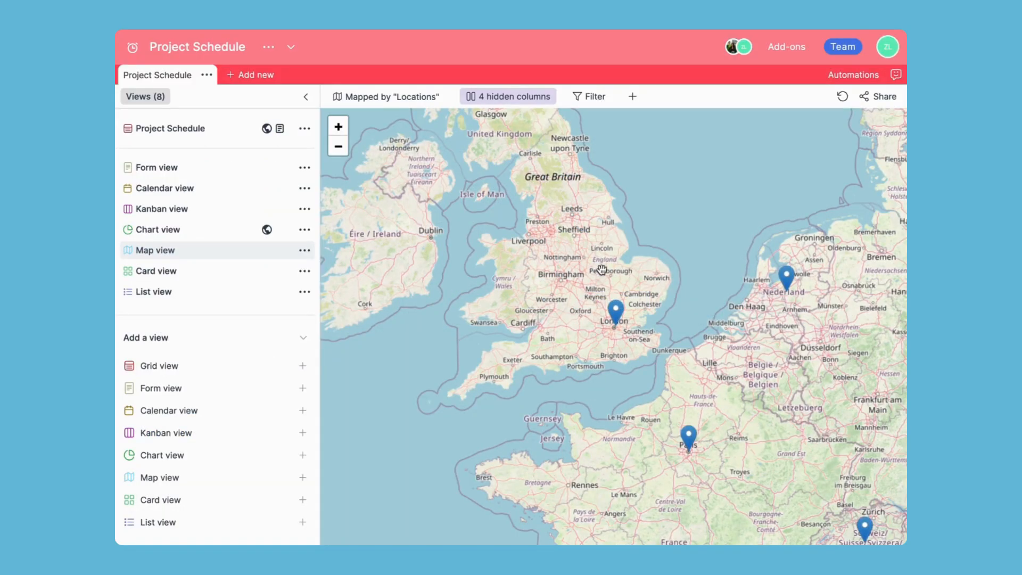
- Add a new row from the Map view with Task ID 31, a task name, a milestone and the location Istanbul, Turkey
{"action": "scroll", "coordinate": [602, 270], "scroll_direction": "down", "scroll_amount": 2}
{"action": "left_click_drag", "start_coordinate": [751, 300], "coordinate": [616, 238]}
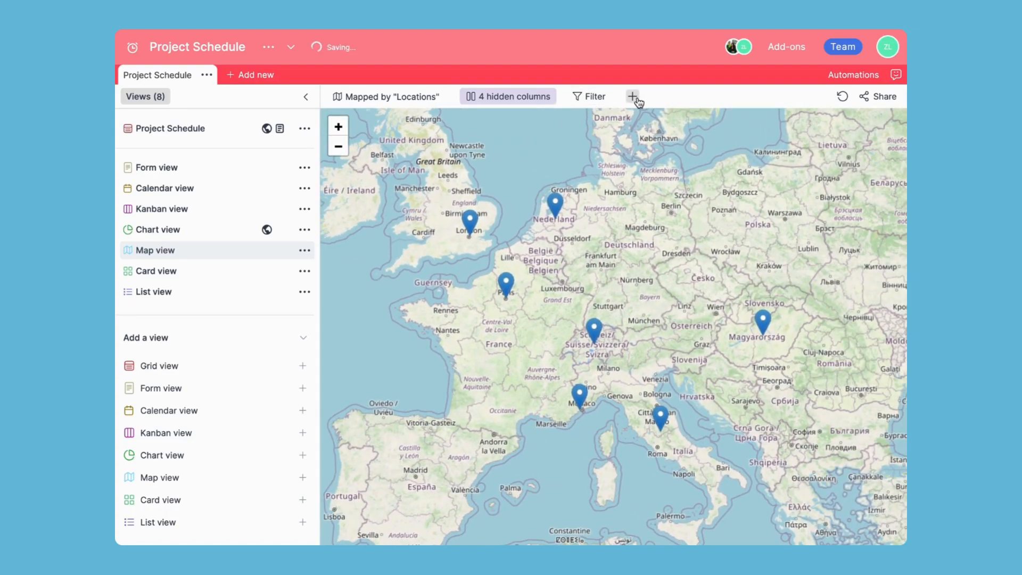
{"action": "left_click", "coordinate": [633, 97]}
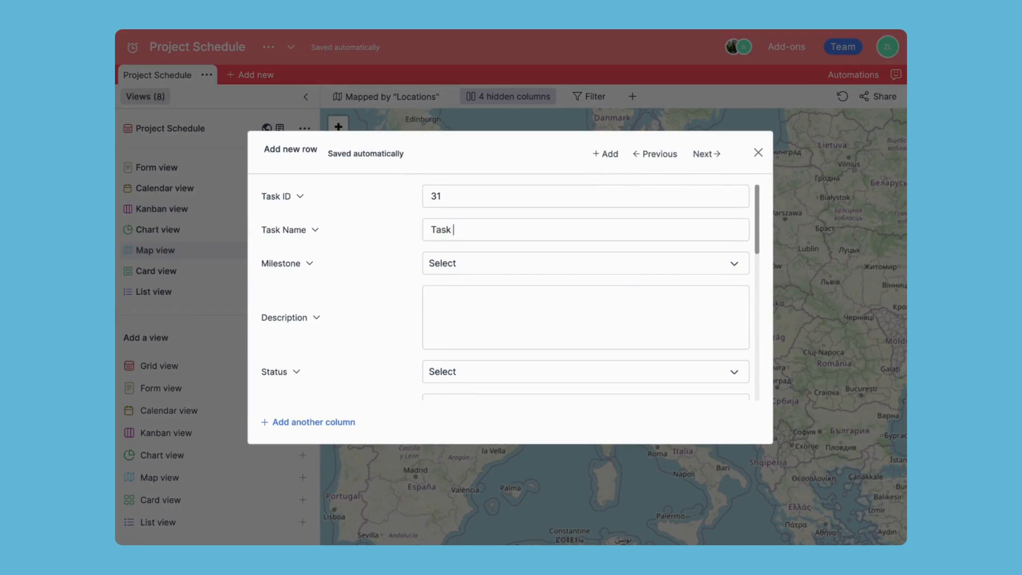
{"action": "left_click", "coordinate": [457, 266]}
{"action": "left_click", "coordinate": [455, 341]}
{"action": "scroll", "coordinate": [456, 344], "scroll_direction": "down", "scroll_amount": 6}
{"action": "scroll", "coordinate": [612, 313], "scroll_direction": "down", "scroll_amount": 3}
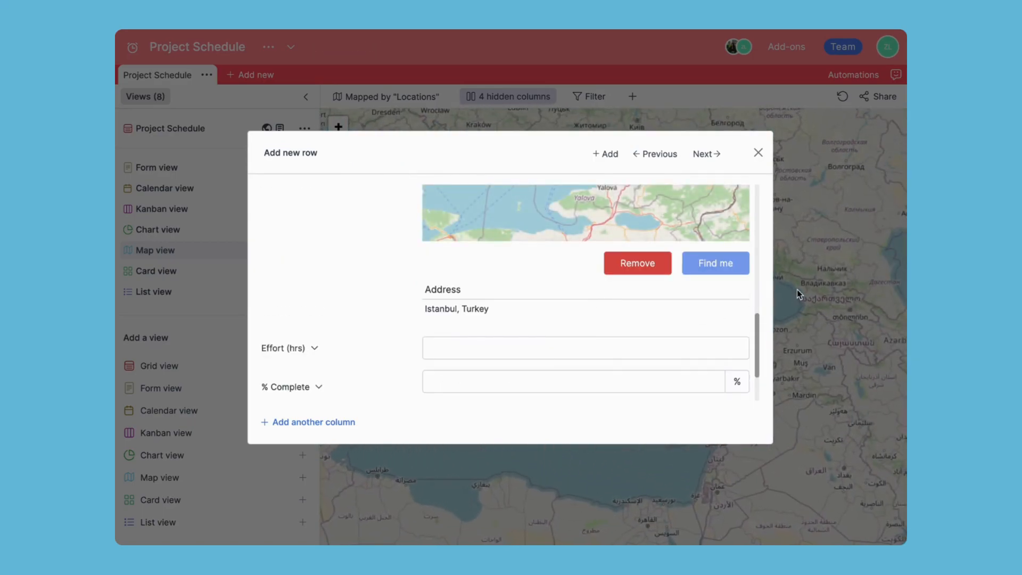
{"action": "left_click", "coordinate": [797, 292]}
- Undo the last change in the Map view and create a share link for the view
{"action": "left_click", "coordinate": [843, 96]}
{"action": "left_click", "coordinate": [833, 121]}
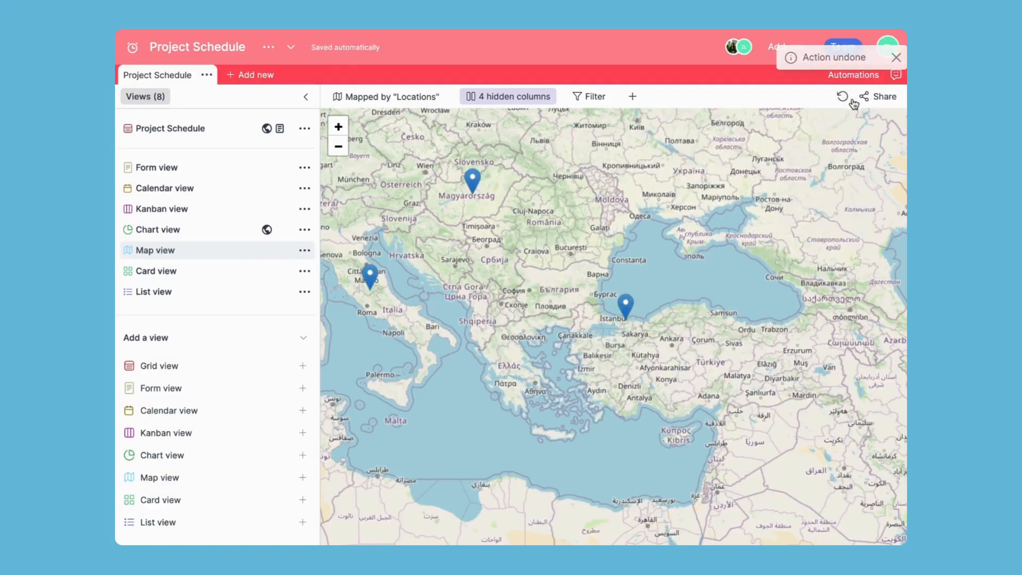
{"action": "left_click", "coordinate": [855, 101]}
{"action": "left_click", "coordinate": [879, 122]}
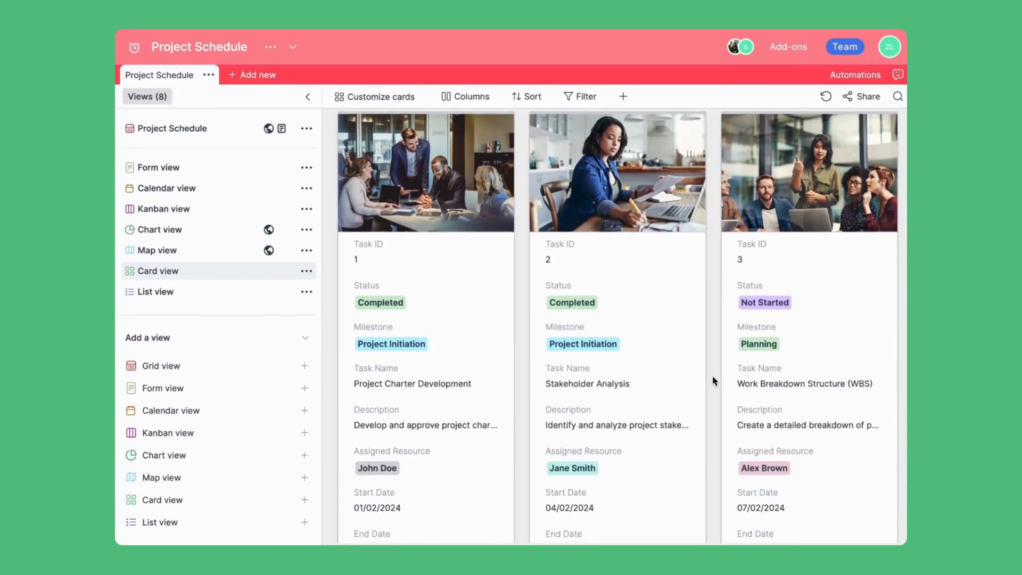
- Browse the task cards in the Card view and review the full item details of the Risk Management card
{"action": "scroll", "coordinate": [713, 377], "scroll_direction": "down", "scroll_amount": 4}
{"action": "scroll", "coordinate": [712, 375], "scroll_direction": "down", "scroll_amount": 8}
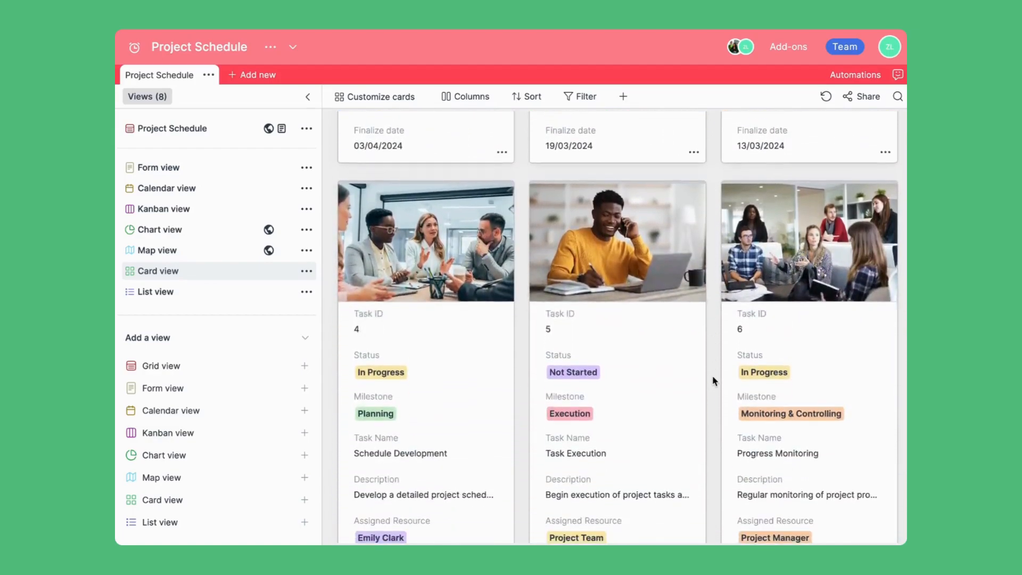
{"action": "scroll", "coordinate": [713, 375], "scroll_direction": "down", "scroll_amount": 5}
{"action": "scroll", "coordinate": [712, 375], "scroll_direction": "down", "scroll_amount": 9}
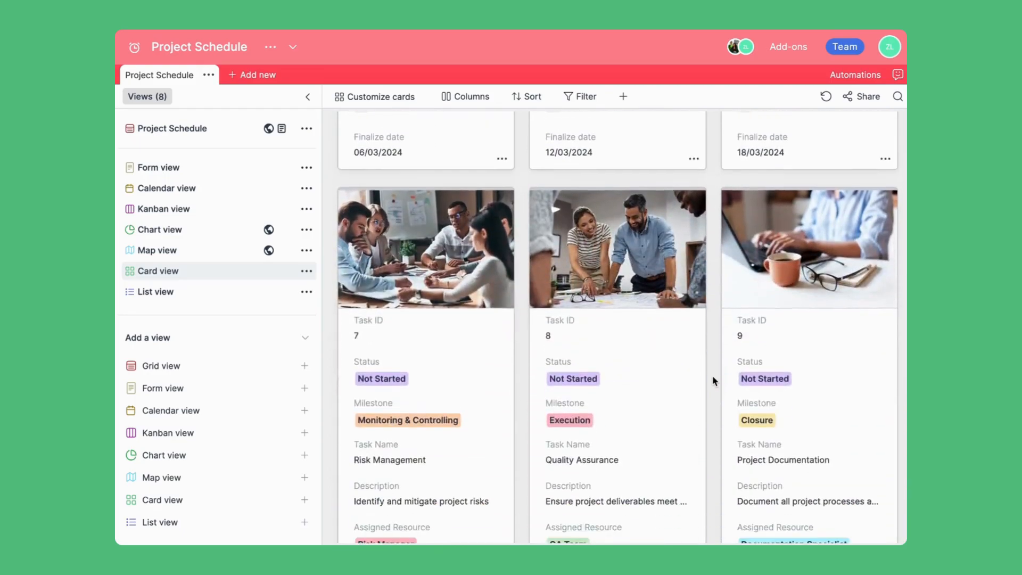
{"action": "scroll", "coordinate": [713, 375], "scroll_direction": "down", "scroll_amount": 3}
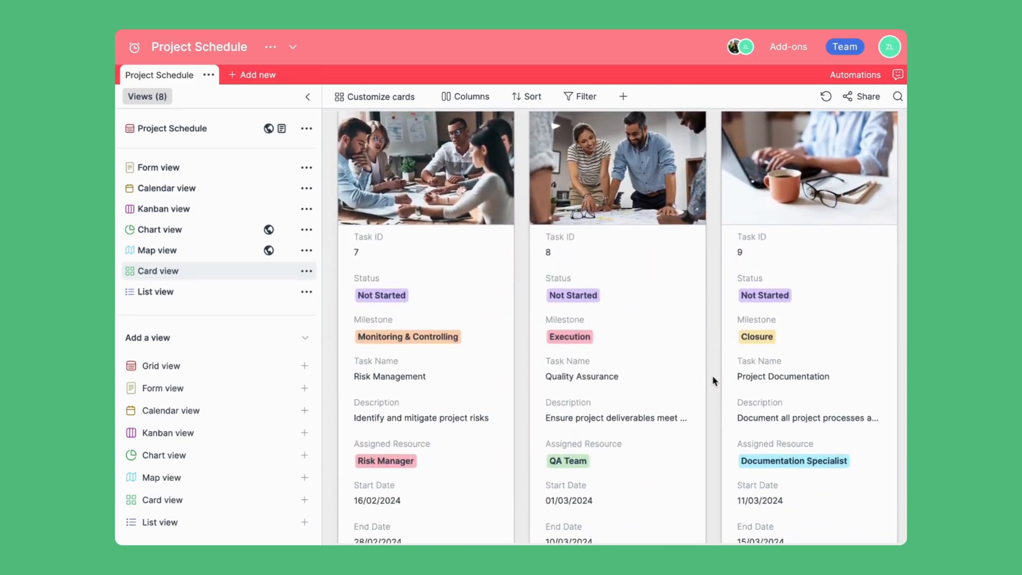
{"action": "left_click", "coordinate": [449, 278]}
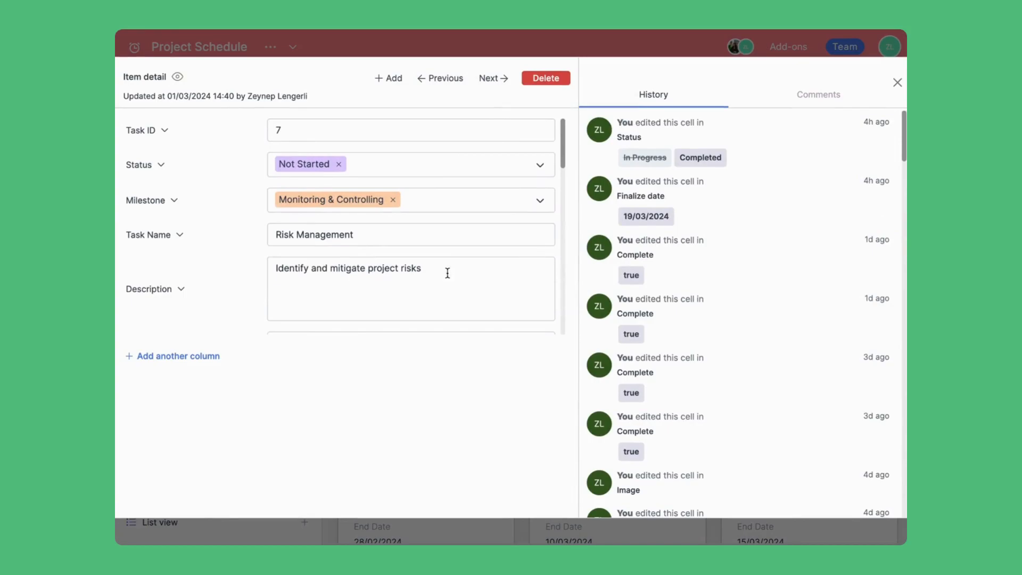
{"action": "scroll", "coordinate": [428, 213], "scroll_direction": "down", "scroll_amount": 5}
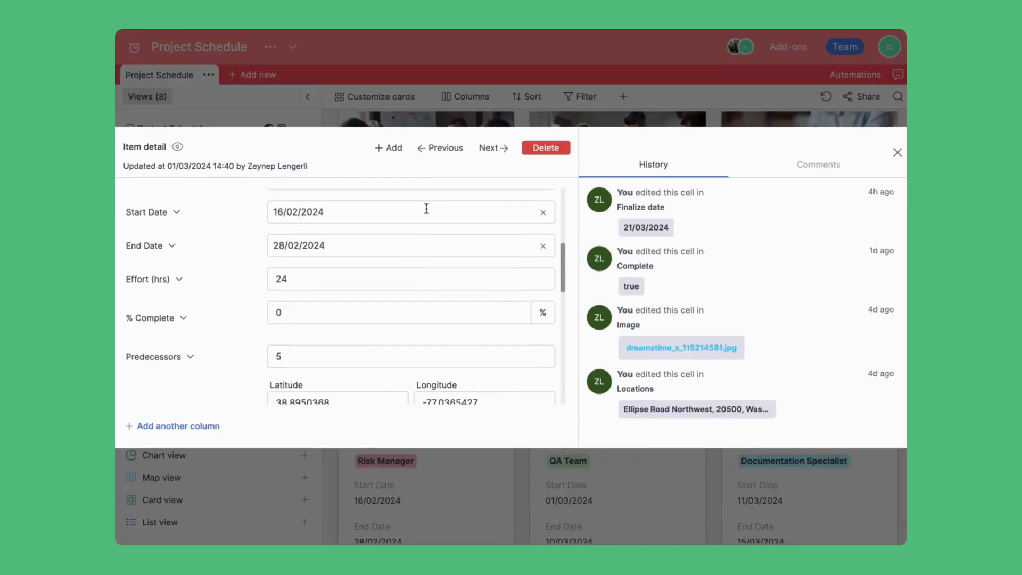
{"action": "scroll", "coordinate": [426, 208], "scroll_direction": "down", "scroll_amount": 6}
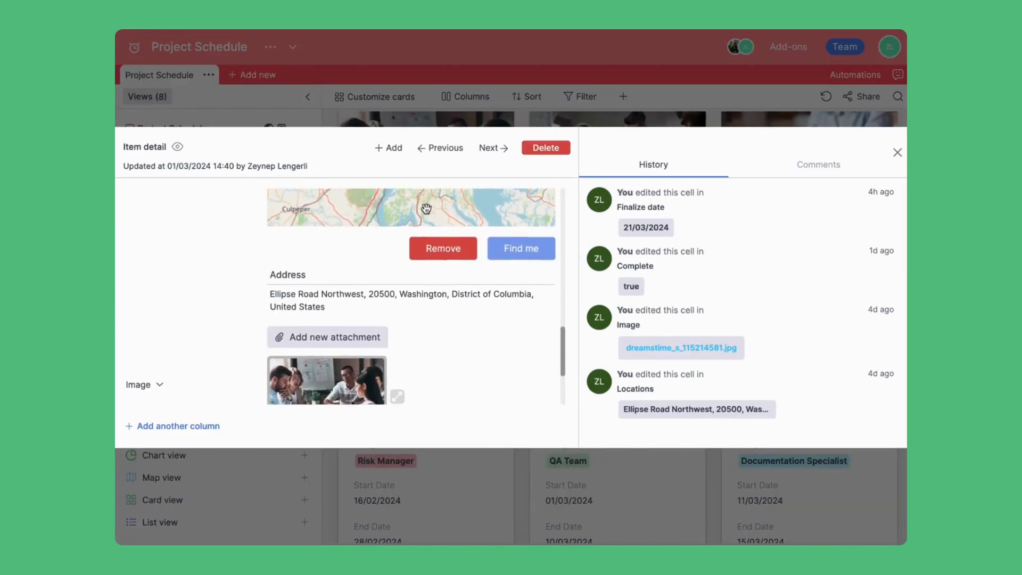
{"action": "scroll", "coordinate": [426, 209], "scroll_direction": "down", "scroll_amount": 1}
{"action": "left_click", "coordinate": [359, 62]}
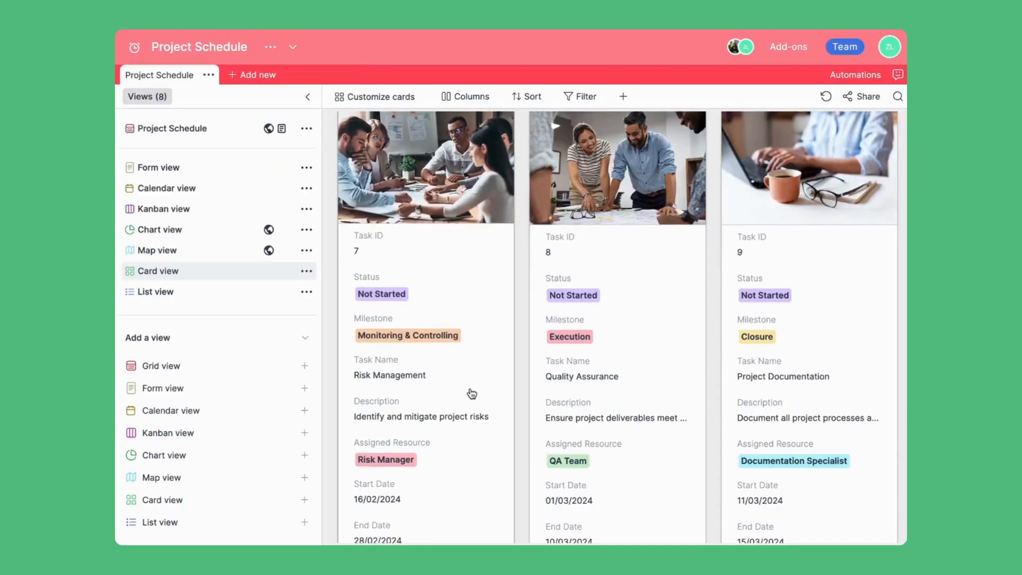
- Review the card customization settings of the Card view, keeping the Image column as the card header
{"action": "scroll", "coordinate": [472, 406], "scroll_direction": "down", "scroll_amount": 8}
{"action": "scroll", "coordinate": [473, 407], "scroll_direction": "up", "scroll_amount": 8}
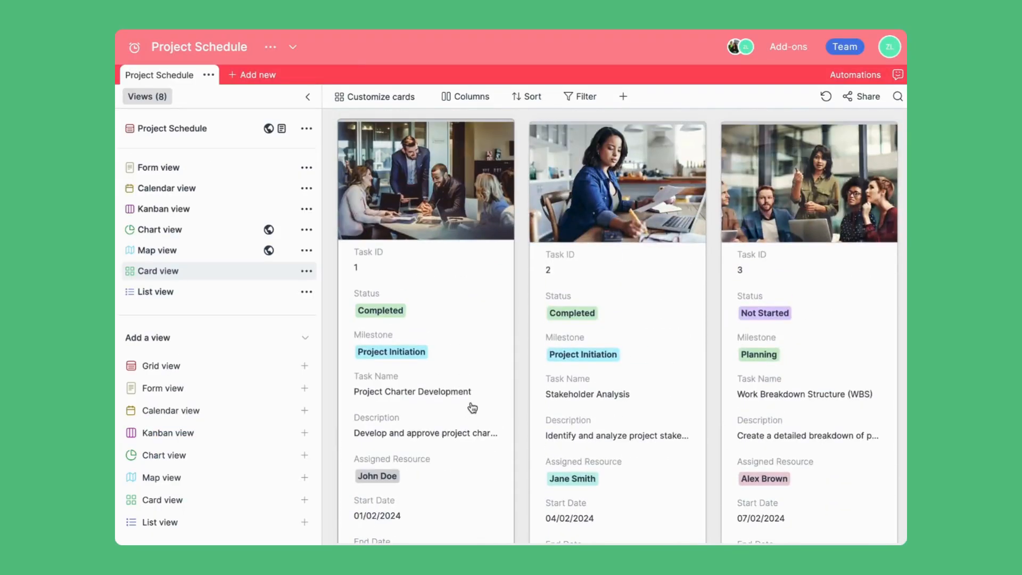
{"action": "left_click", "coordinate": [375, 96]}
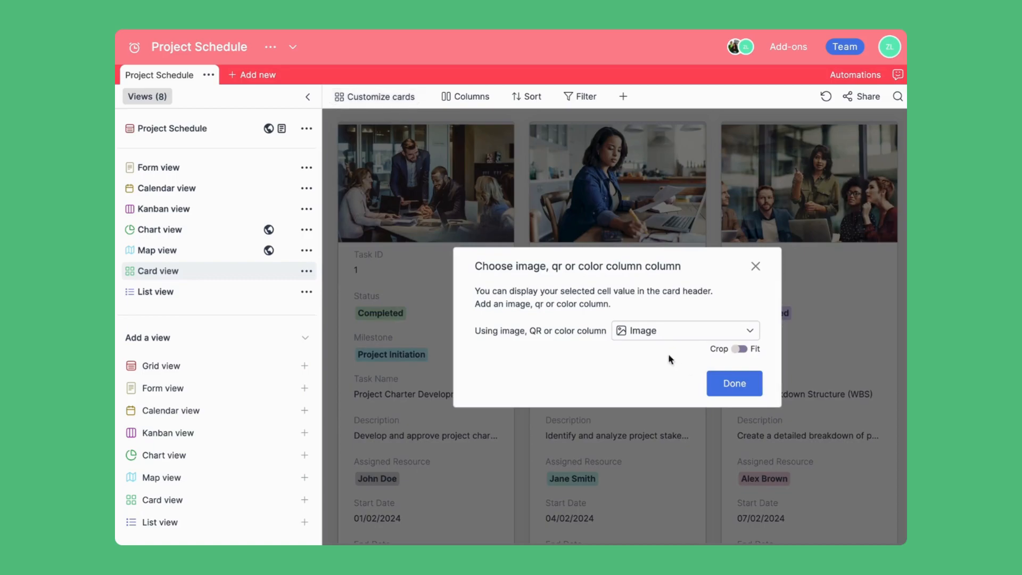
{"action": "left_click", "coordinate": [678, 340]}
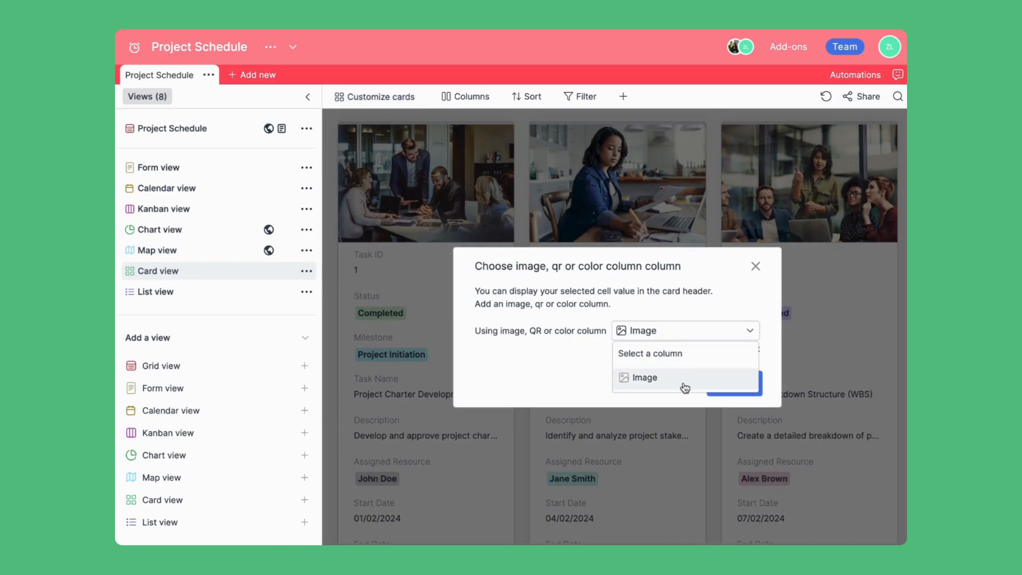
{"action": "left_click", "coordinate": [699, 305]}
{"action": "left_click", "coordinate": [735, 386]}
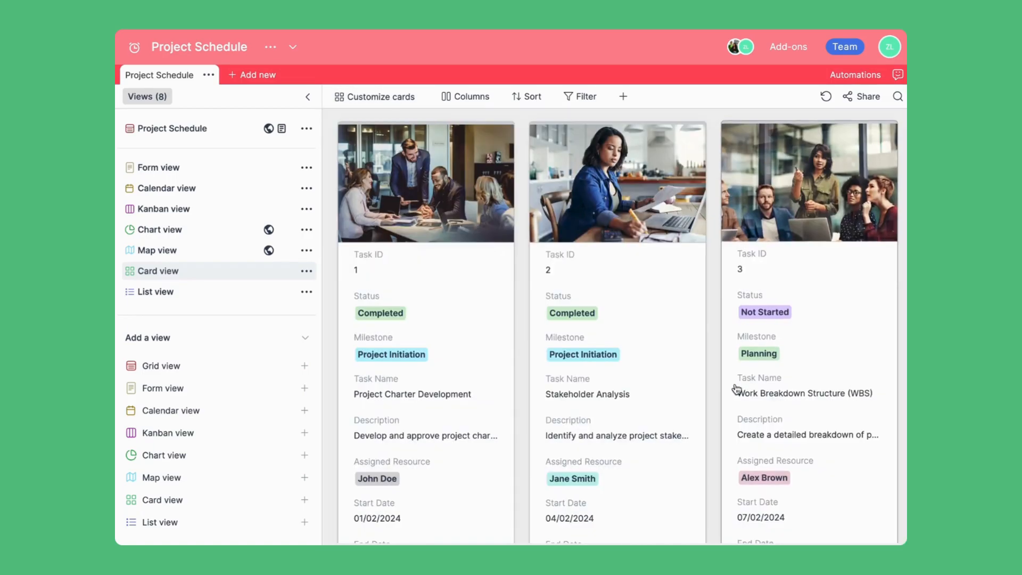
- Browse through the attached header images on the Project Charter Development card
{"action": "left_click", "coordinate": [452, 236]}
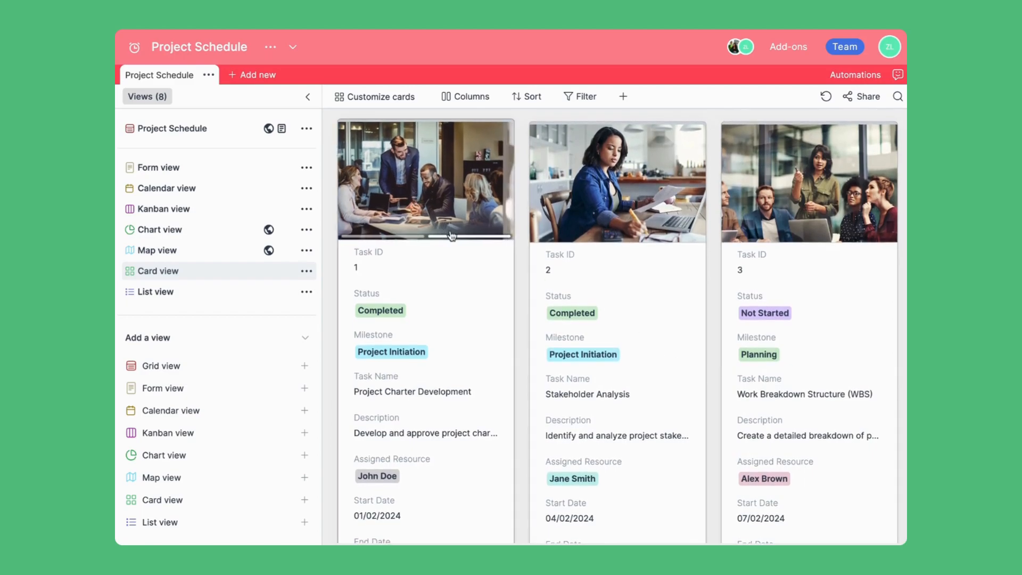
{"action": "left_click", "coordinate": [409, 237]}
{"action": "left_click", "coordinate": [436, 238]}
{"action": "left_click", "coordinate": [418, 240]}
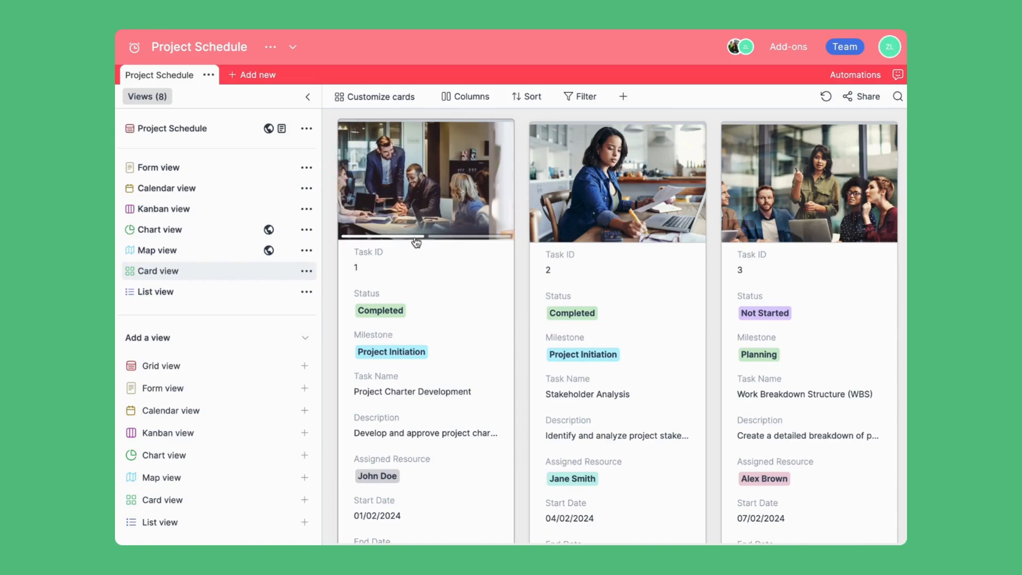
{"action": "left_click", "coordinate": [438, 238]}
{"action": "left_click", "coordinate": [441, 239]}
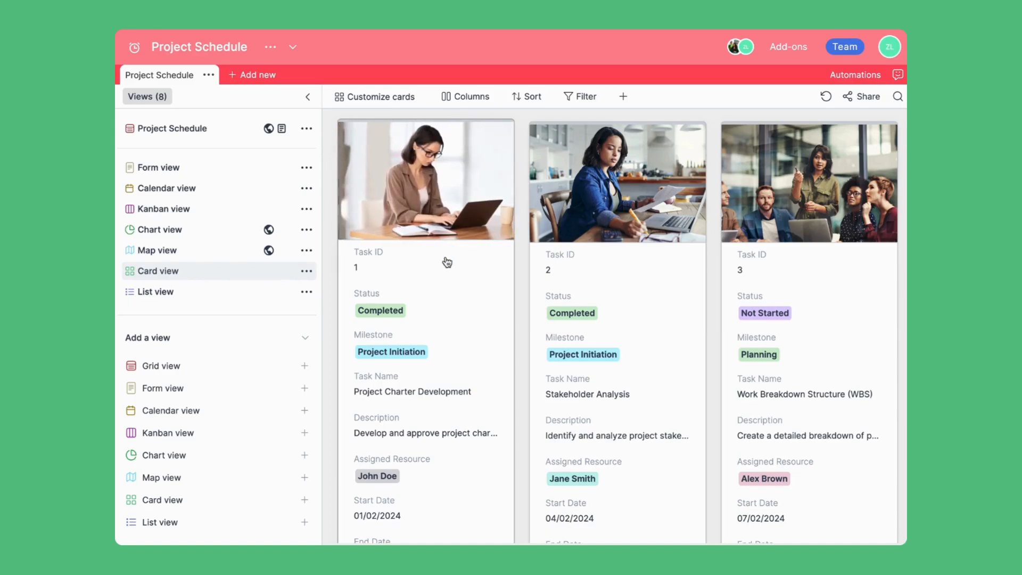
- Add a new item from the Card view with status In Progress and milestone Project Initiation
{"action": "left_click", "coordinate": [624, 103]}
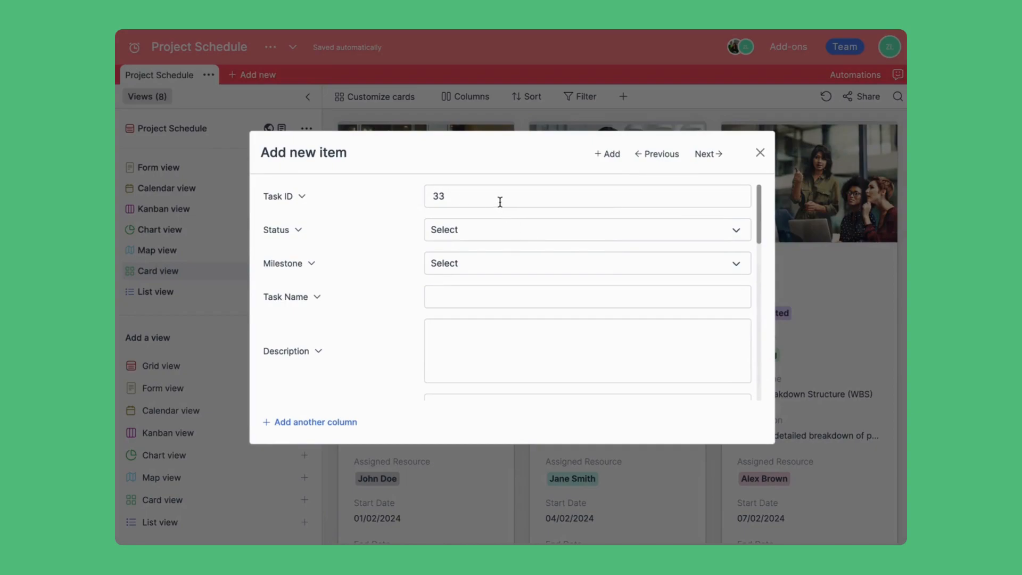
{"action": "left_click", "coordinate": [501, 233]}
{"action": "left_click", "coordinate": [479, 281]}
{"action": "left_click", "coordinate": [487, 266]}
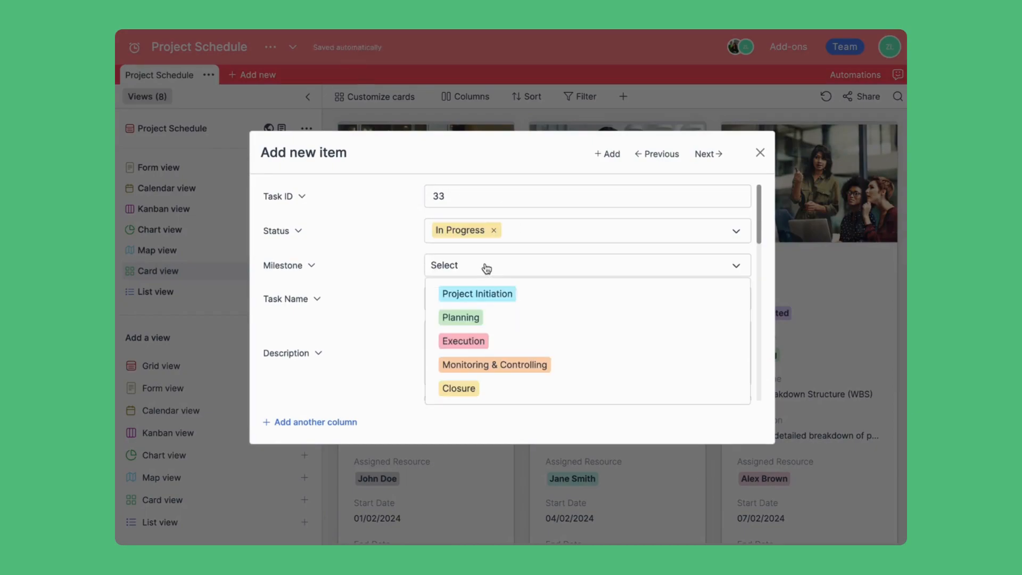
{"action": "left_click", "coordinate": [477, 301]}
- Set the new item's location on the map to Istanbul, Turkey and close its form
{"action": "scroll", "coordinate": [475, 299], "scroll_direction": "down", "scroll_amount": 5}
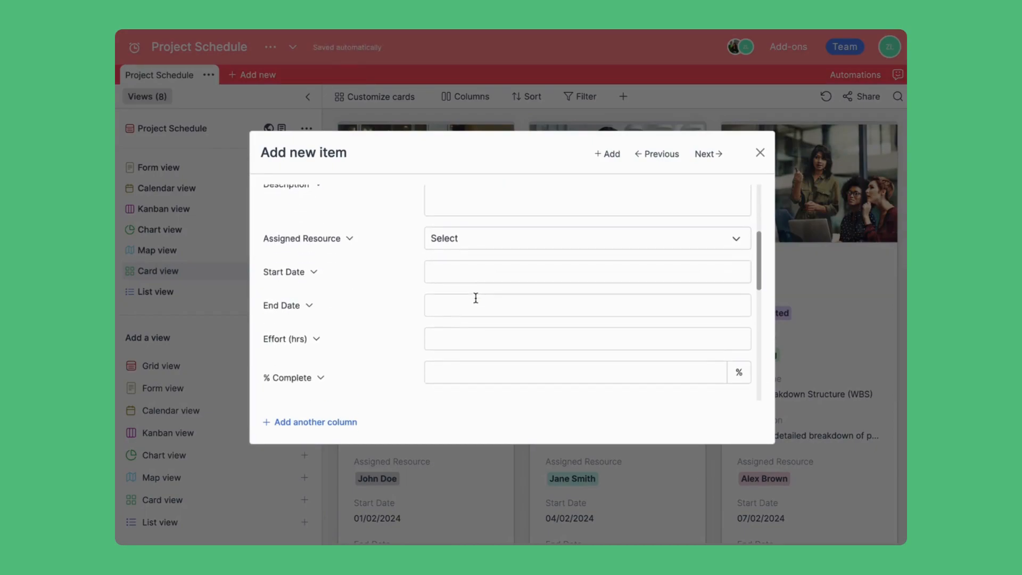
{"action": "scroll", "coordinate": [475, 298], "scroll_direction": "down", "scroll_amount": 5}
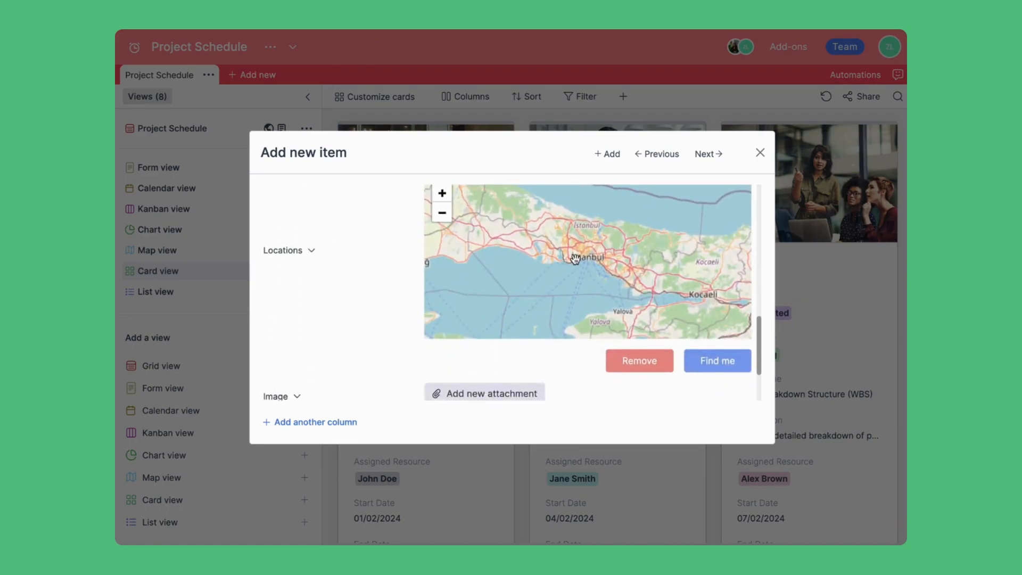
{"action": "left_click", "coordinate": [588, 260]}
{"action": "scroll", "coordinate": [516, 341], "scroll_direction": "down", "scroll_amount": 3}
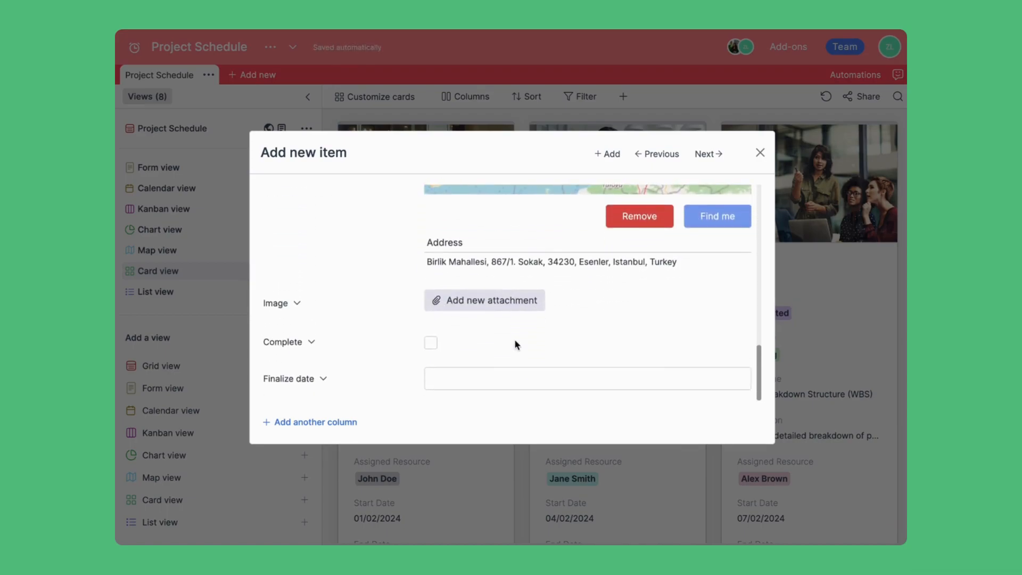
{"action": "left_click", "coordinate": [839, 339]}
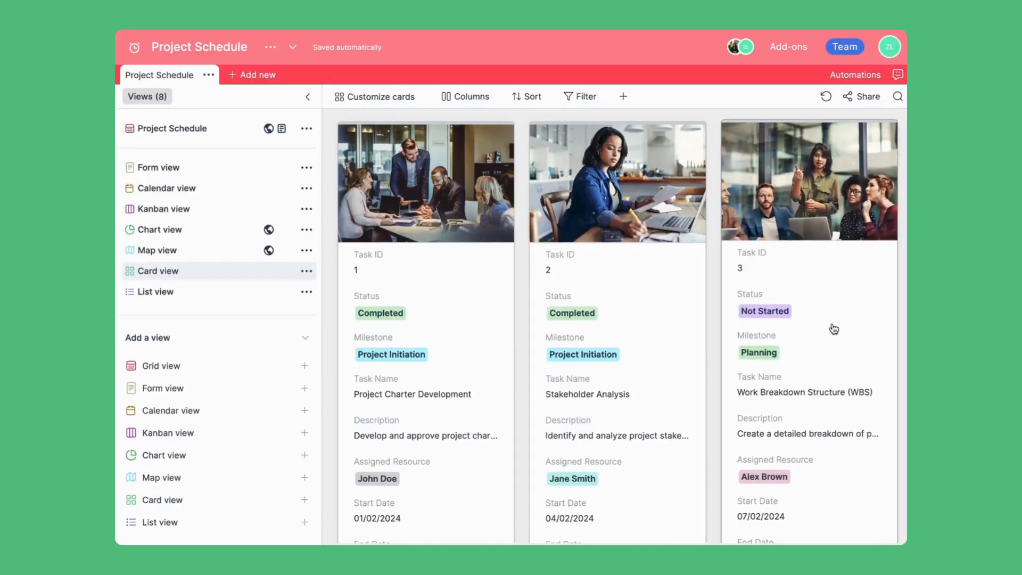
- Move the Quality Assurance card behind the Project Documentation card
{"action": "left_click_drag", "start_coordinate": [648, 204], "coordinate": [790, 252]}
{"action": "scroll", "coordinate": [458, 204], "scroll_direction": "down", "scroll_amount": 10}
{"action": "scroll", "coordinate": [643, 229], "scroll_direction": "down", "scroll_amount": 10}
- View the Quality Assurance card's image at full size and review the card's item details
{"action": "left_click", "coordinate": [790, 249]}
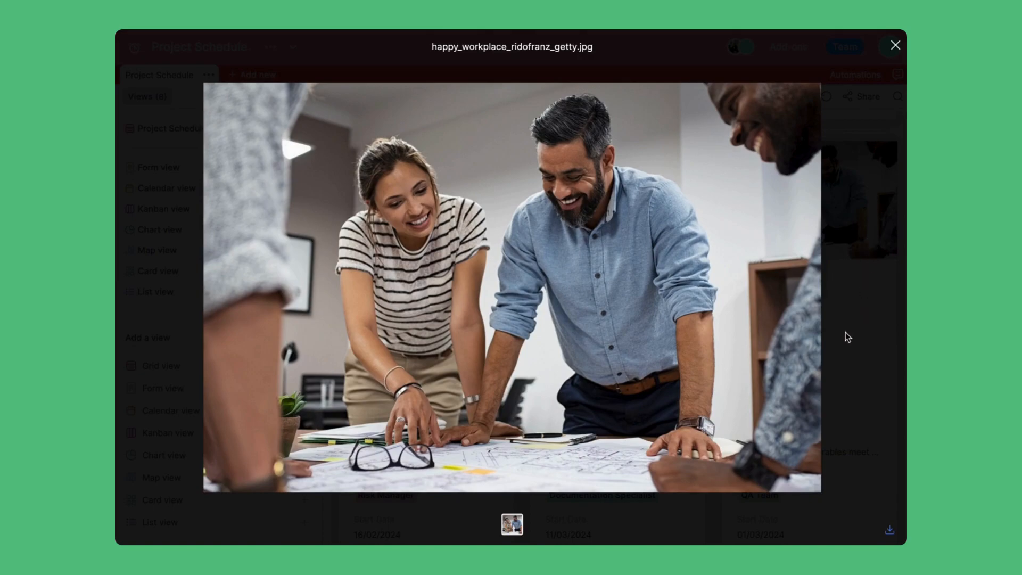
{"action": "left_click", "coordinate": [839, 347]}
{"action": "left_click", "coordinate": [828, 379]}
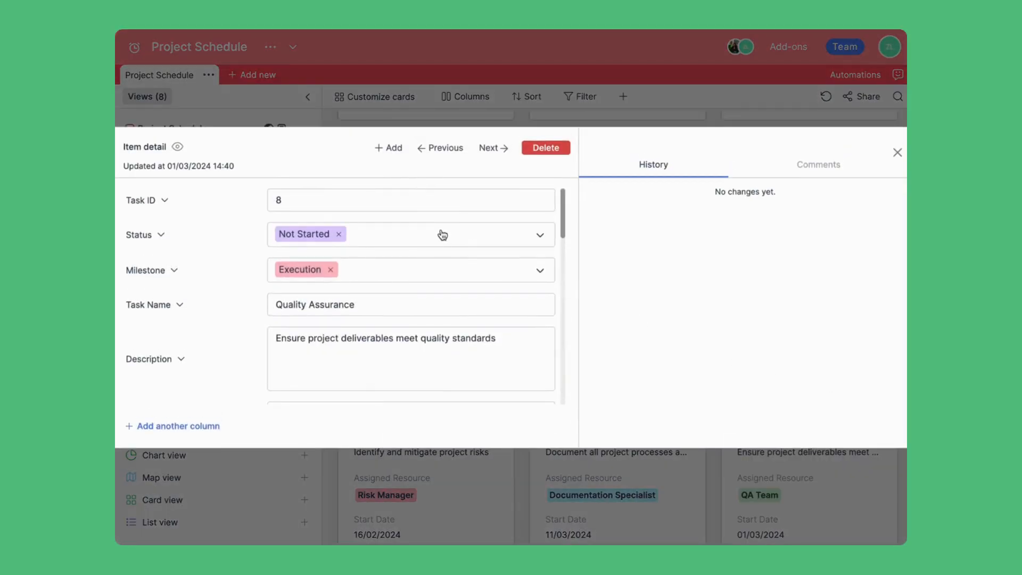
{"action": "scroll", "coordinate": [441, 233], "scroll_direction": "down", "scroll_amount": 1}
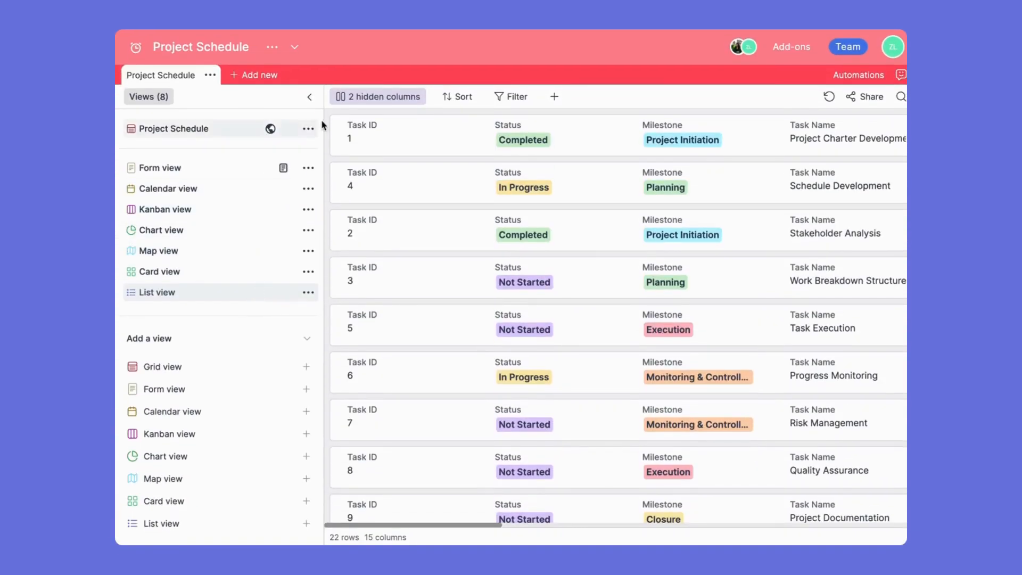
- Hide the list of views and examine the task rows and all their columns in the List view
{"action": "left_click", "coordinate": [309, 98]}
{"action": "scroll", "coordinate": [257, 162], "scroll_direction": "down", "scroll_amount": 8}
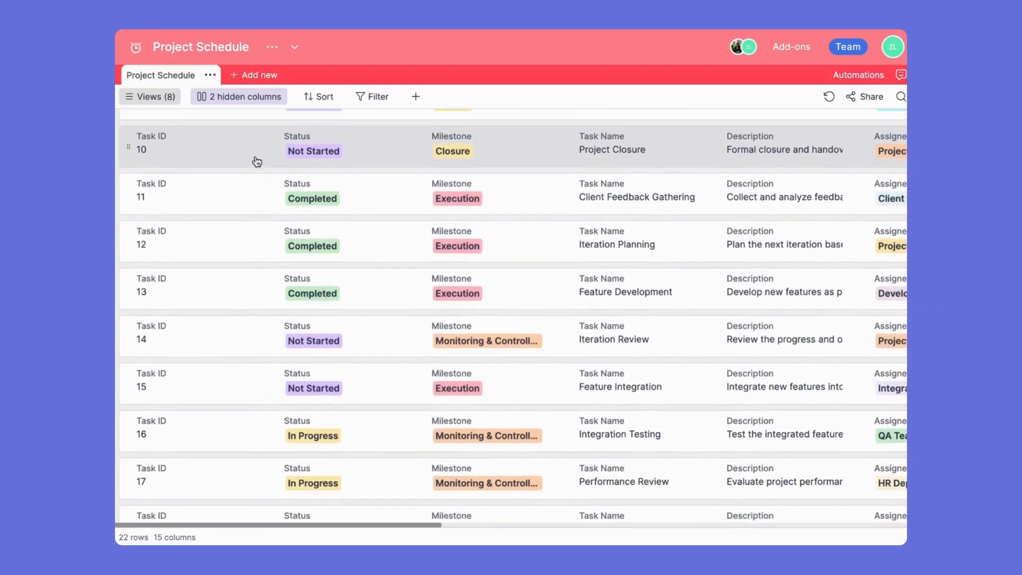
{"action": "scroll", "coordinate": [257, 161], "scroll_direction": "up", "scroll_amount": 10}
{"action": "scroll", "coordinate": [257, 162], "scroll_direction": "right", "scroll_amount": 3}
{"action": "scroll", "coordinate": [258, 162], "scroll_direction": "right", "scroll_amount": 8}
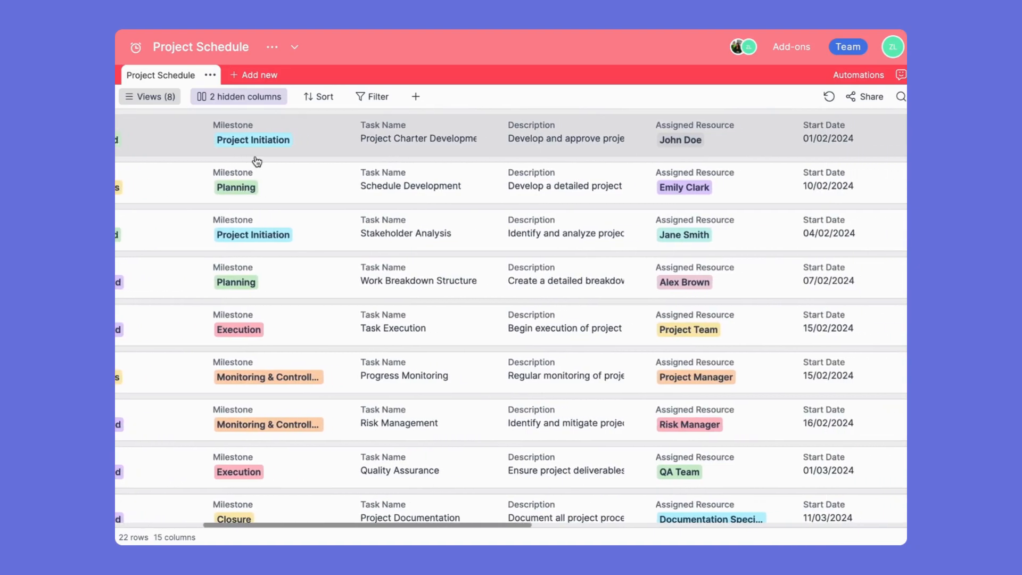
{"action": "scroll", "coordinate": [258, 161], "scroll_direction": "right", "scroll_amount": 9}
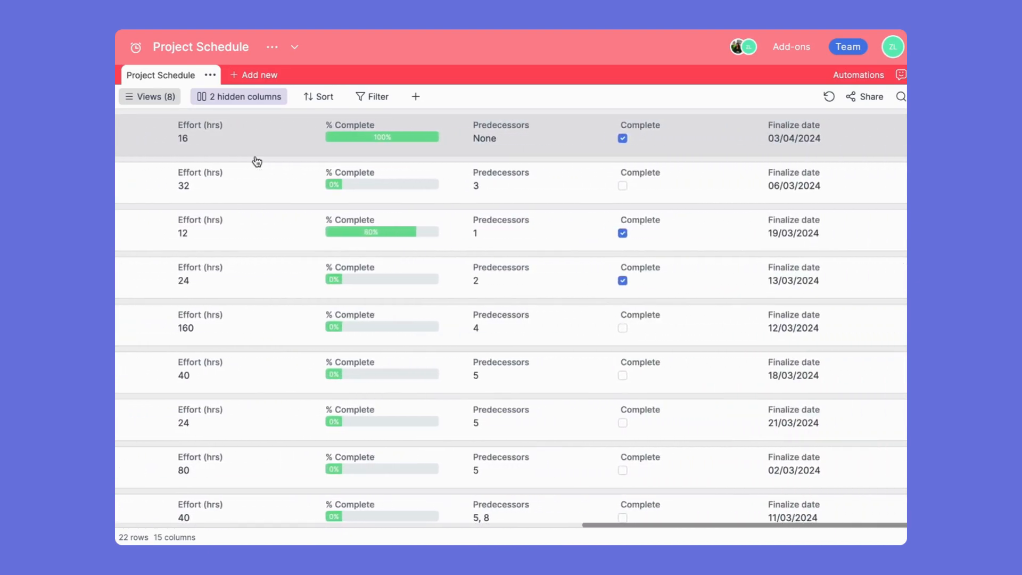
{"action": "scroll", "coordinate": [258, 161], "scroll_direction": "left", "scroll_amount": 20}
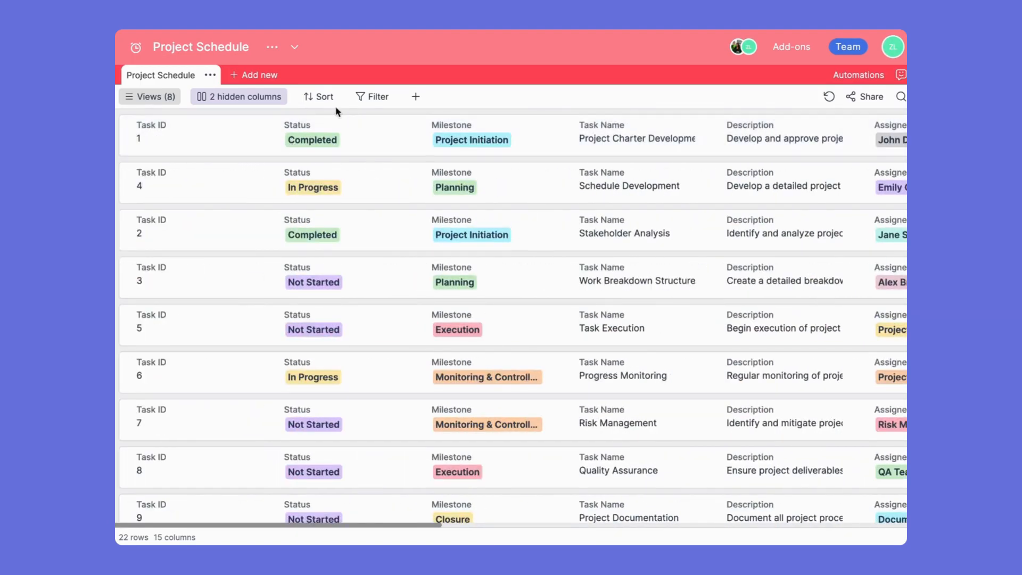
- Reorder the List view rows, placing Project Charter Development below Stakeholder Analysis and Progress Monitoring above Work Breakdown Structure
{"action": "left_click_drag", "start_coordinate": [129, 135], "coordinate": [143, 249]}
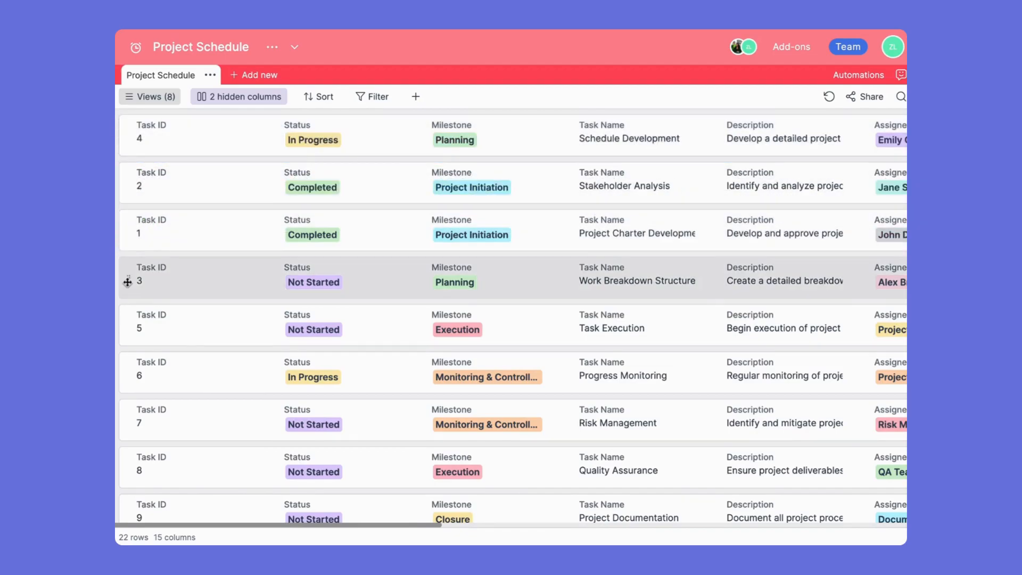
{"action": "left_click_drag", "start_coordinate": [128, 372], "coordinate": [139, 274]}
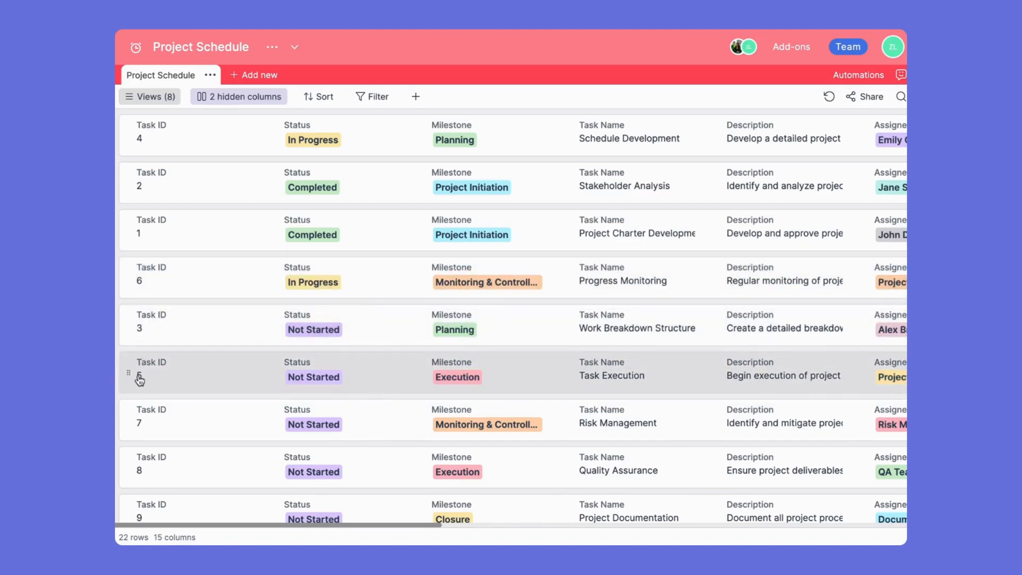
{"action": "left_click_drag", "start_coordinate": [129, 467], "coordinate": [144, 396]}
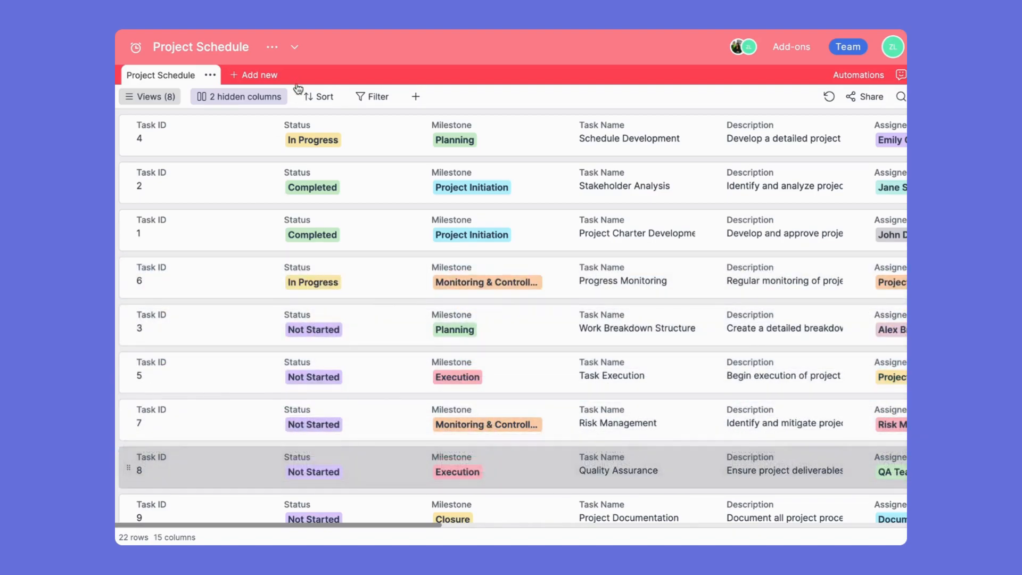
- Open the Schedule Development row's details, review its fields and change history, and close them
{"action": "left_click", "coordinate": [325, 100]}
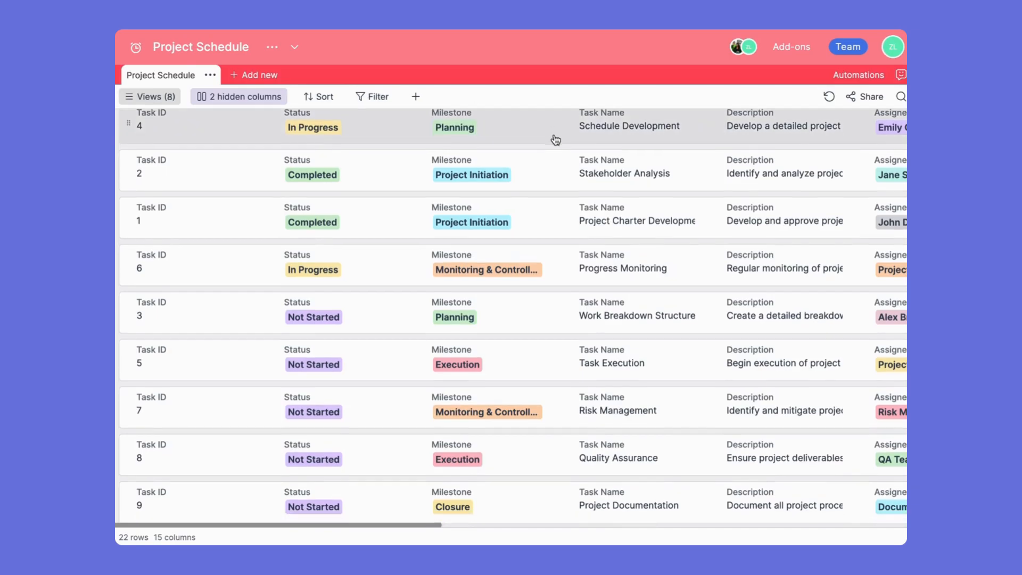
{"action": "scroll", "coordinate": [552, 139], "scroll_direction": "down", "scroll_amount": 2}
{"action": "scroll", "coordinate": [556, 139], "scroll_direction": "up", "scroll_amount": 2}
{"action": "left_click", "coordinate": [556, 133]}
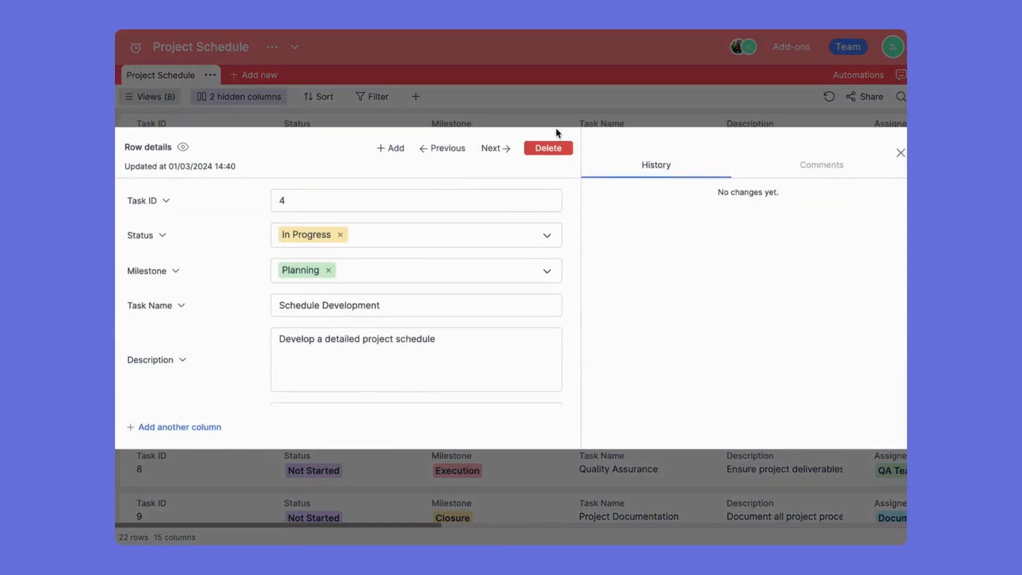
{"action": "scroll", "coordinate": [417, 256], "scroll_direction": "down", "scroll_amount": 8}
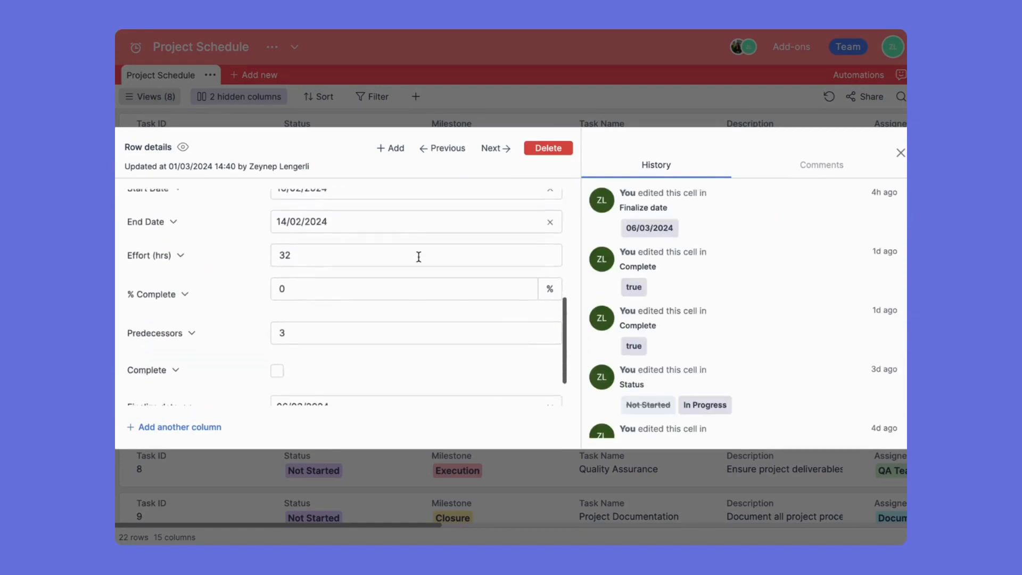
{"action": "left_click", "coordinate": [410, 503]}
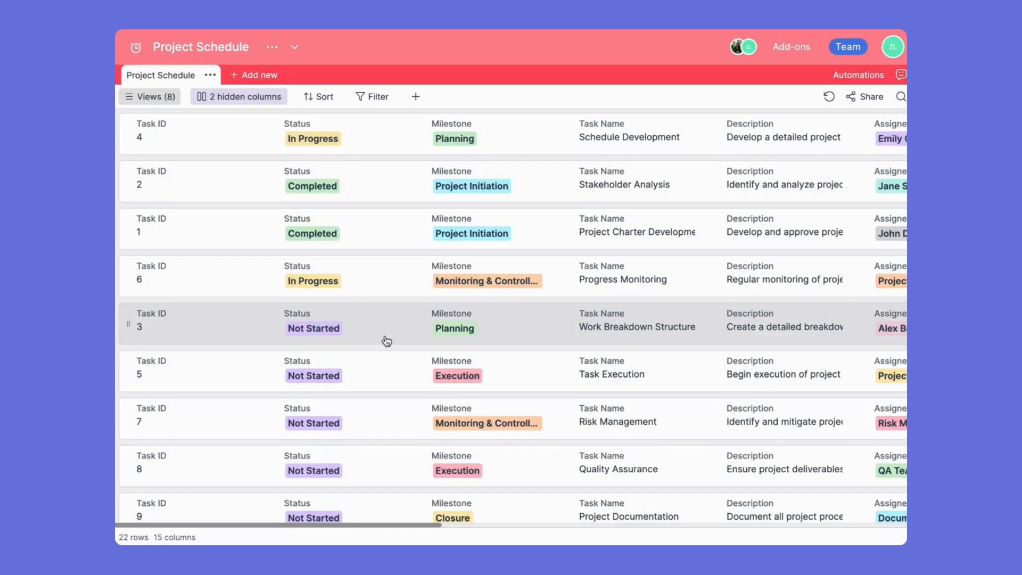